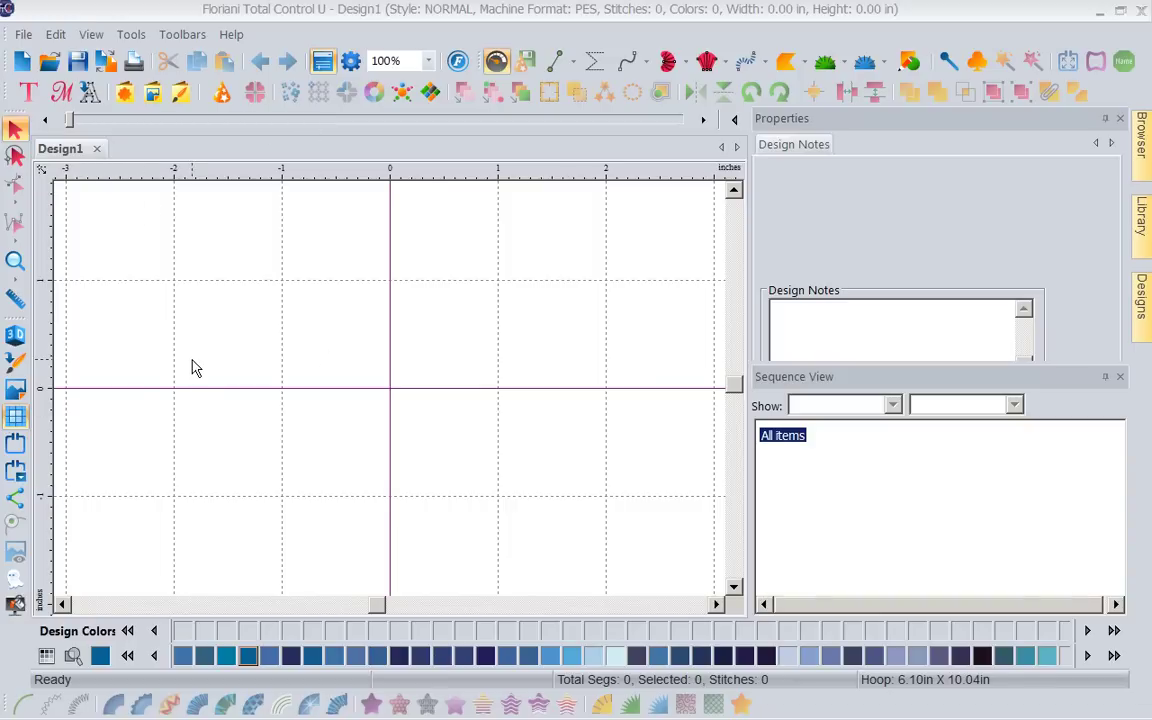
Step: Open the Tools menu that lists Preferences and the Thread Chart Creator
{"action": "left_click", "coordinate": [133, 34]}
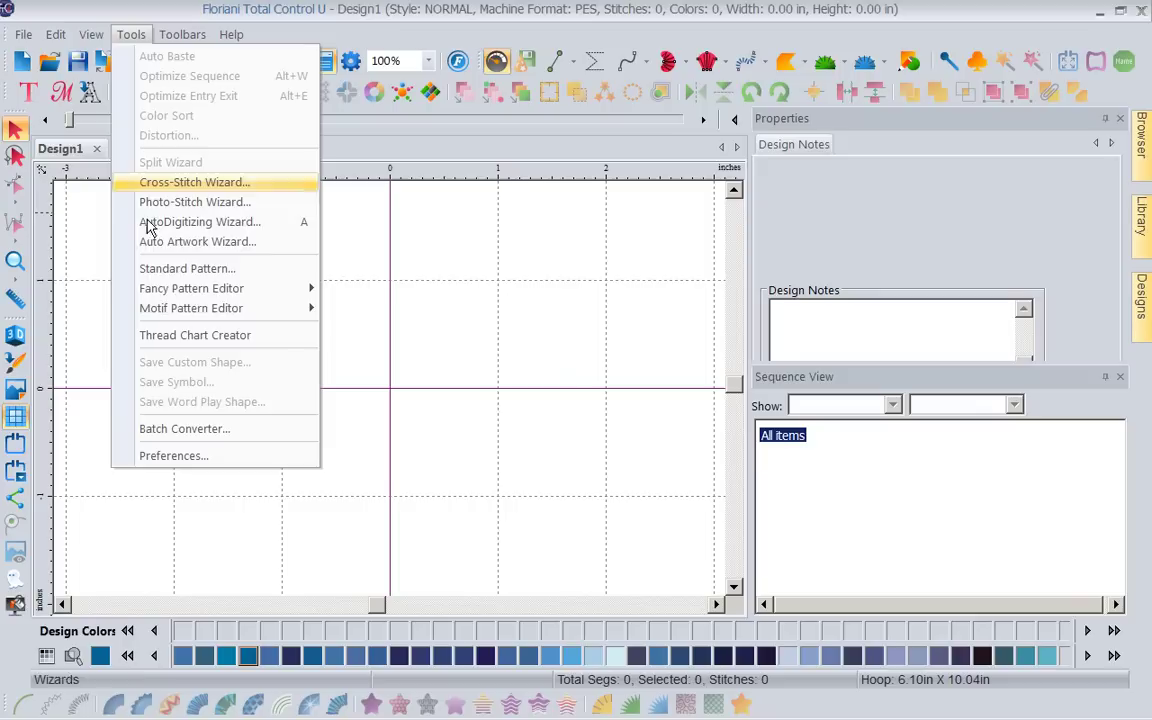
Step: In Preferences, keep Floriani Poly as the Color match on loading chart and confirm
{"action": "left_click", "coordinate": [173, 456]}
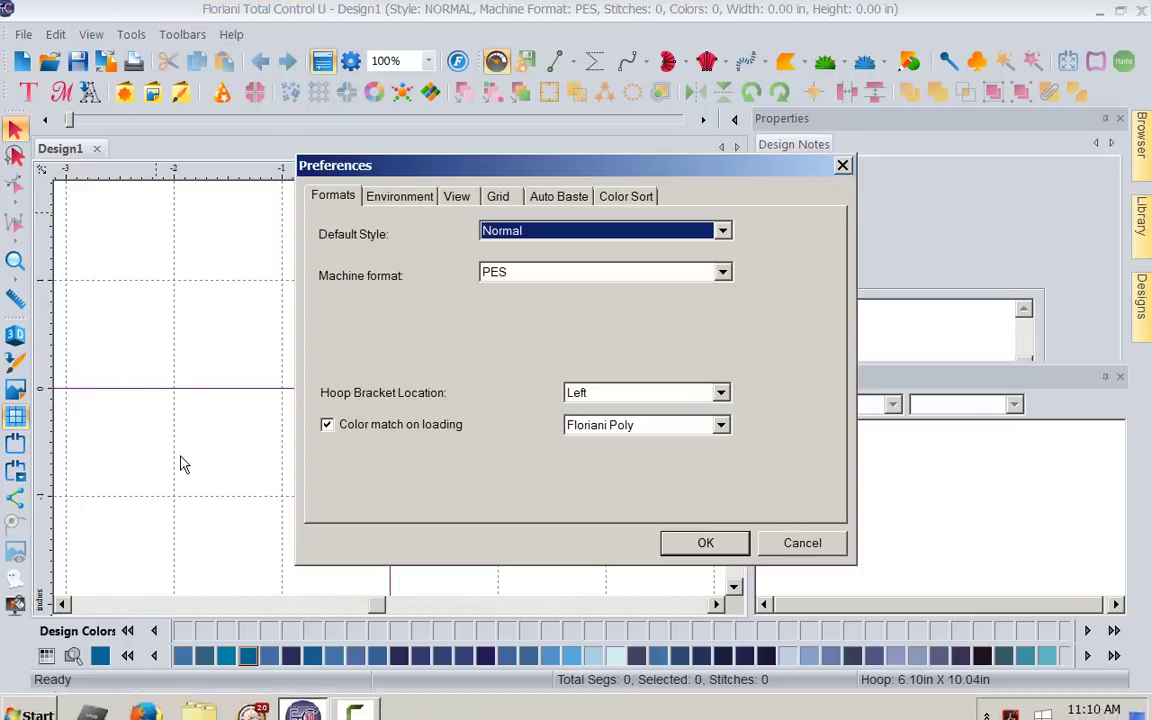
{"action": "left_click", "coordinate": [721, 426]}
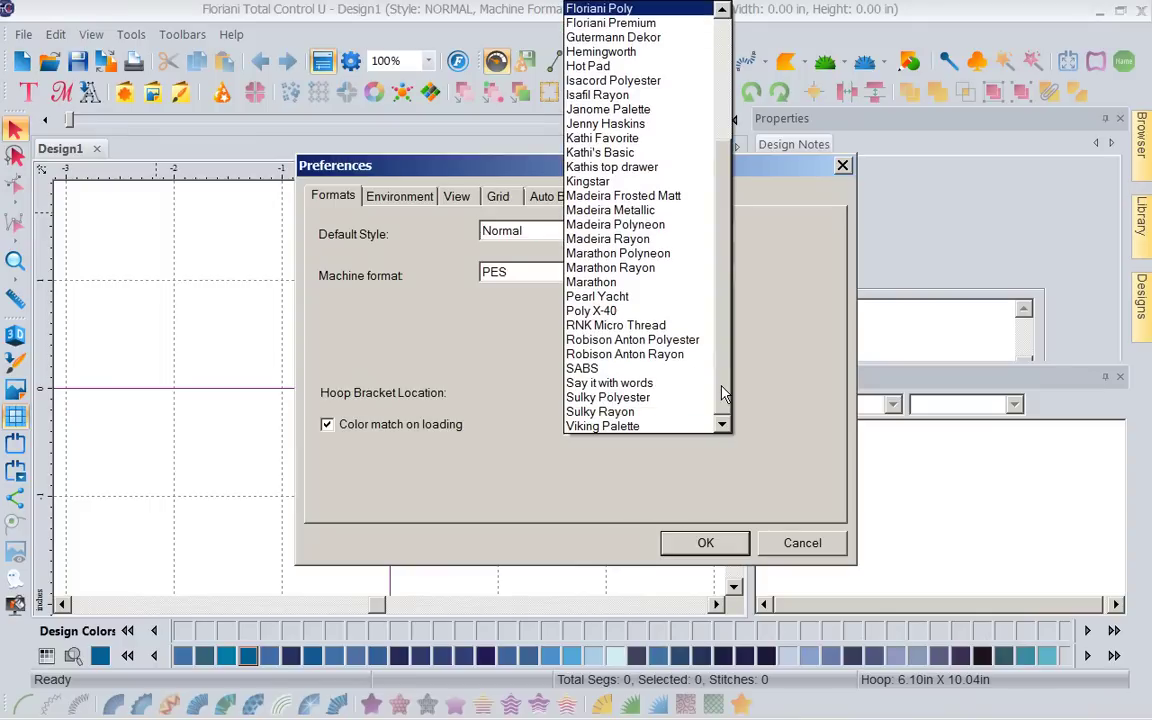
{"action": "left_click_drag", "start_coordinate": [725, 390], "coordinate": [735, 255]}
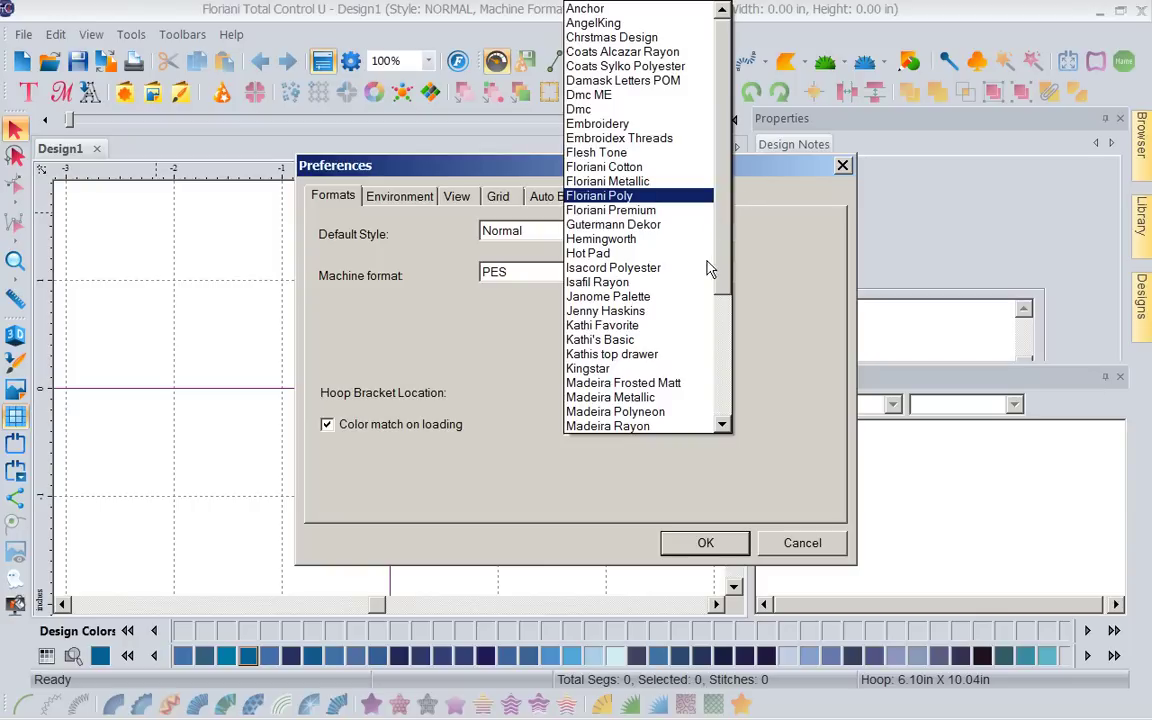
{"action": "left_click_drag", "start_coordinate": [716, 268], "coordinate": [718, 407]}
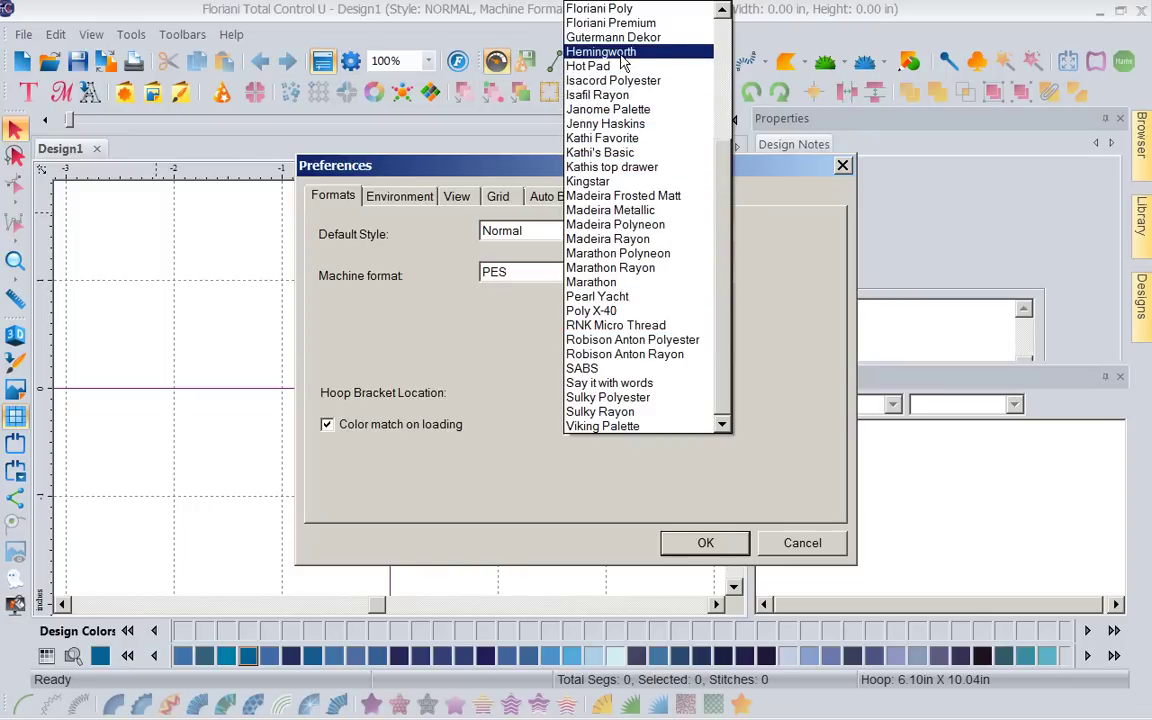
{"action": "left_click", "coordinate": [619, 8]}
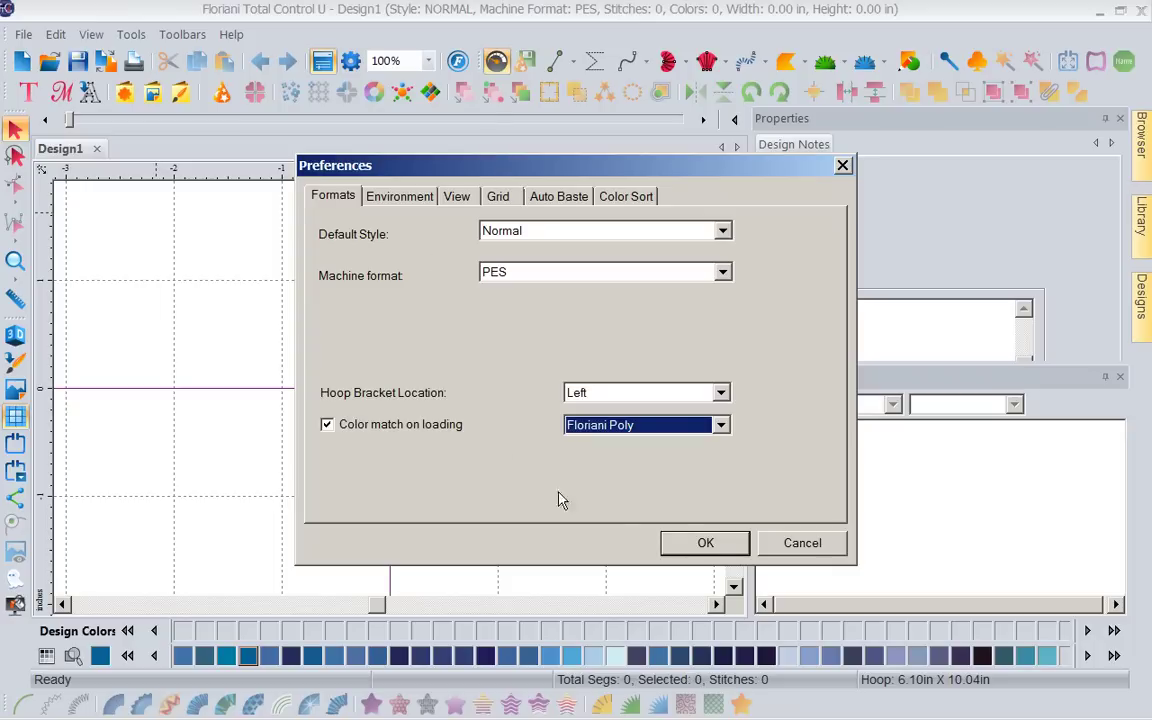
{"action": "left_click", "coordinate": [706, 543]}
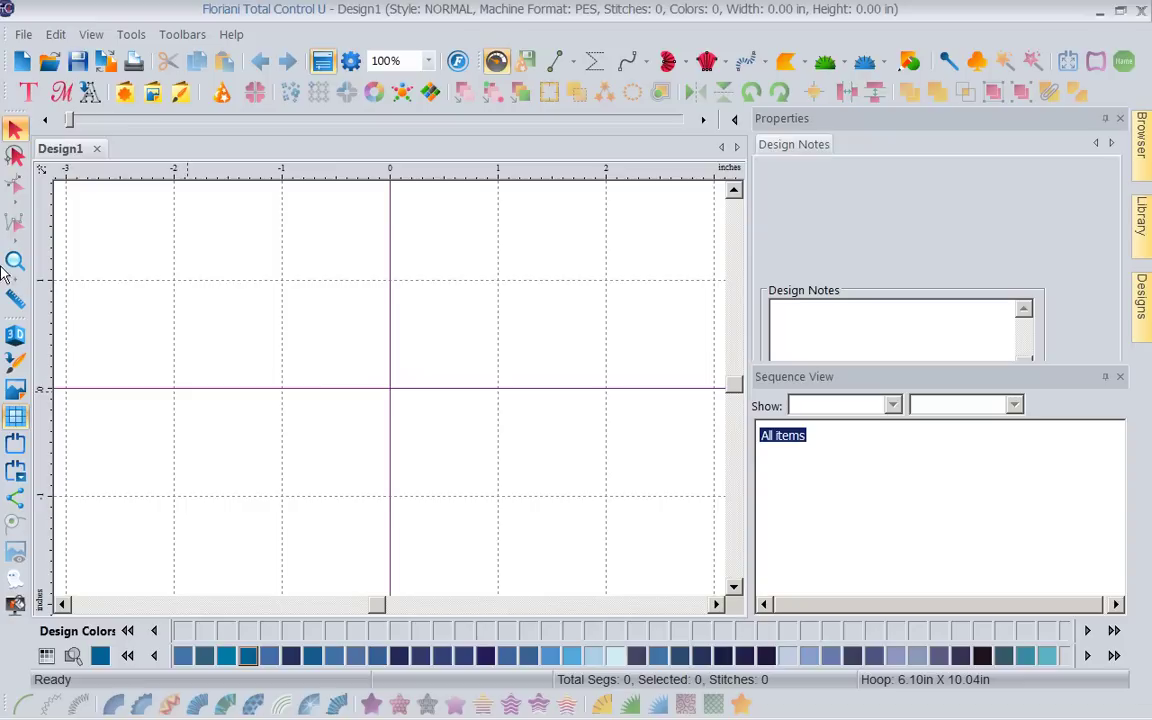
Step: Open the Thread Chart Creator and name the new palette 'Kathi On Hand Floriani'
{"action": "left_click", "coordinate": [121, 38]}
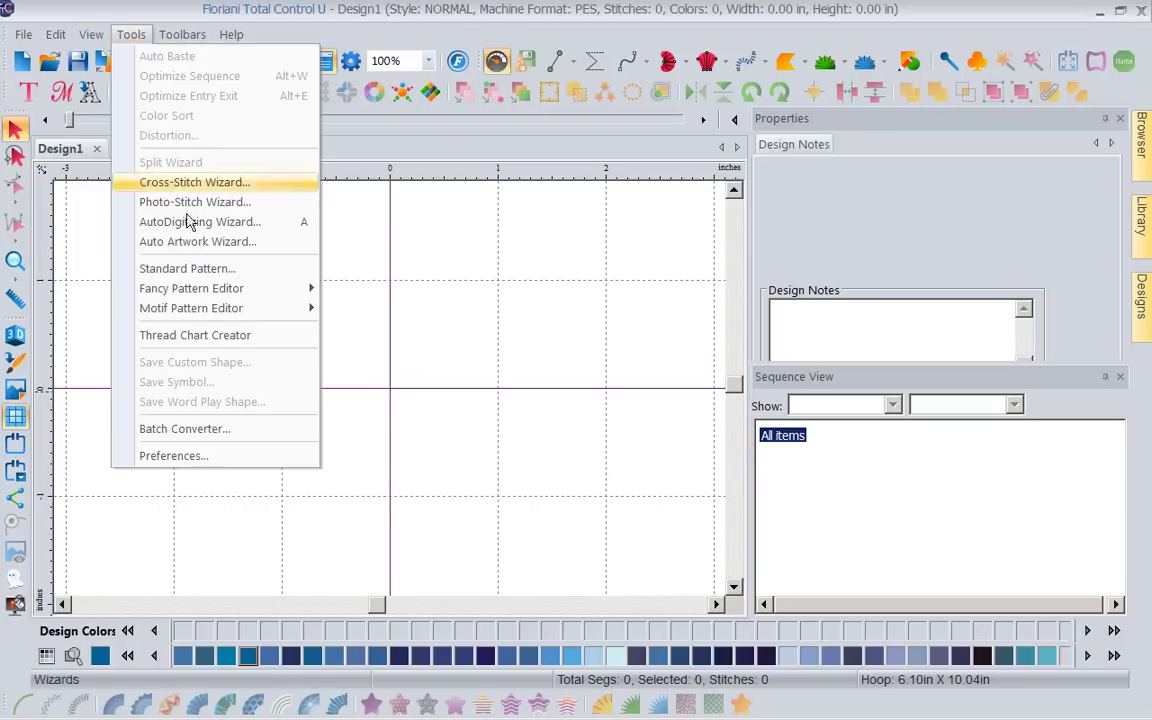
{"action": "left_click", "coordinate": [221, 336]}
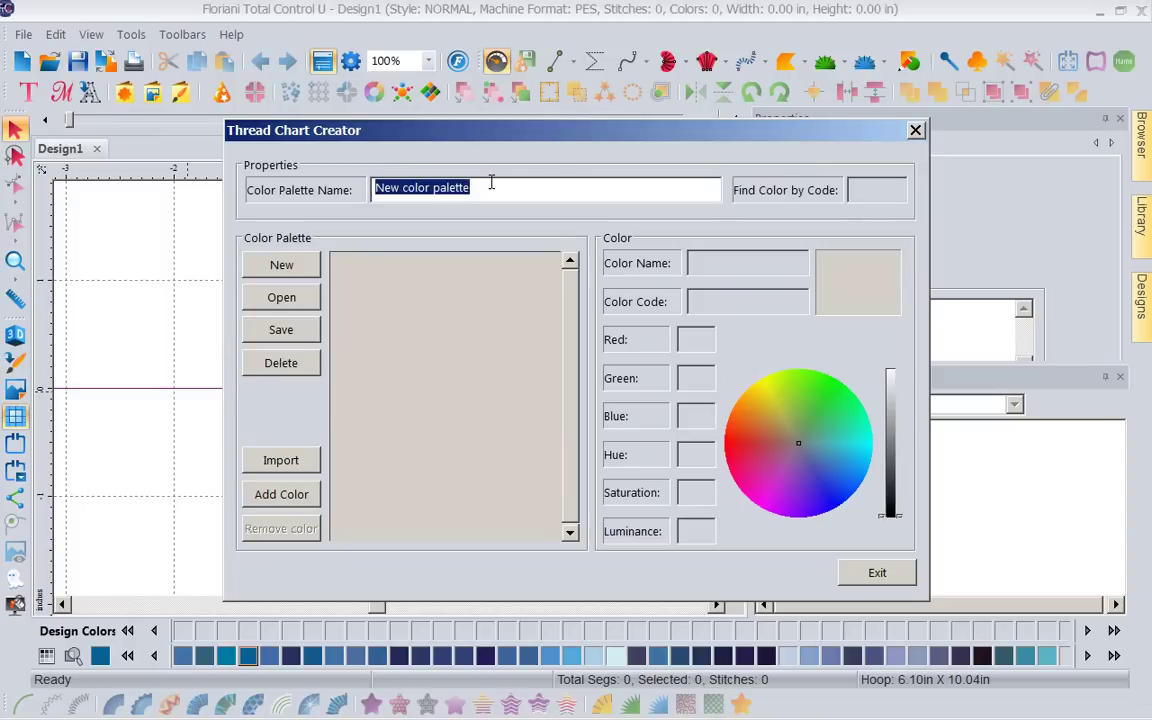
{"action": "left_click_drag", "start_coordinate": [481, 188], "coordinate": [347, 193]}
{"action": "type", "text": "KARI"}
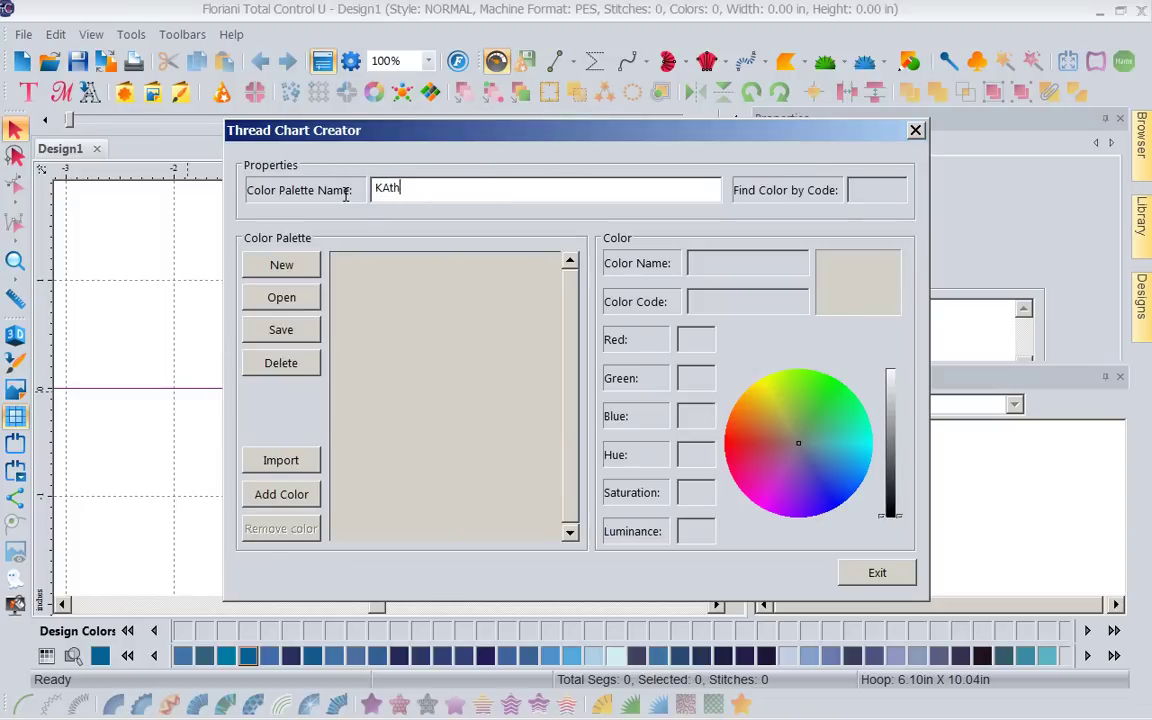
{"action": "key", "text": "BackSpace"}
{"action": "key", "text": "BackSpace"}
{"action": "key", "text": "BackSpace"}
{"action": "type", "text": "athi On Hand Floriani"}
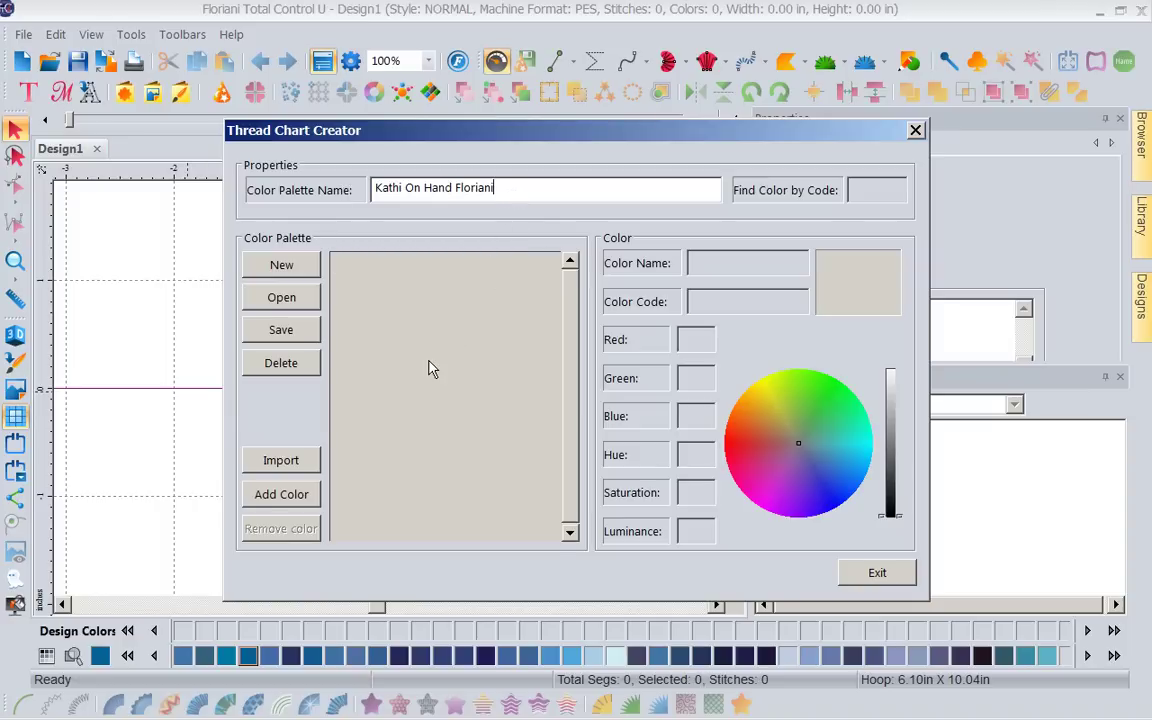
Step: Open the Import Color dialog showing the Floriani Poly swatches
{"action": "left_click", "coordinate": [281, 461]}
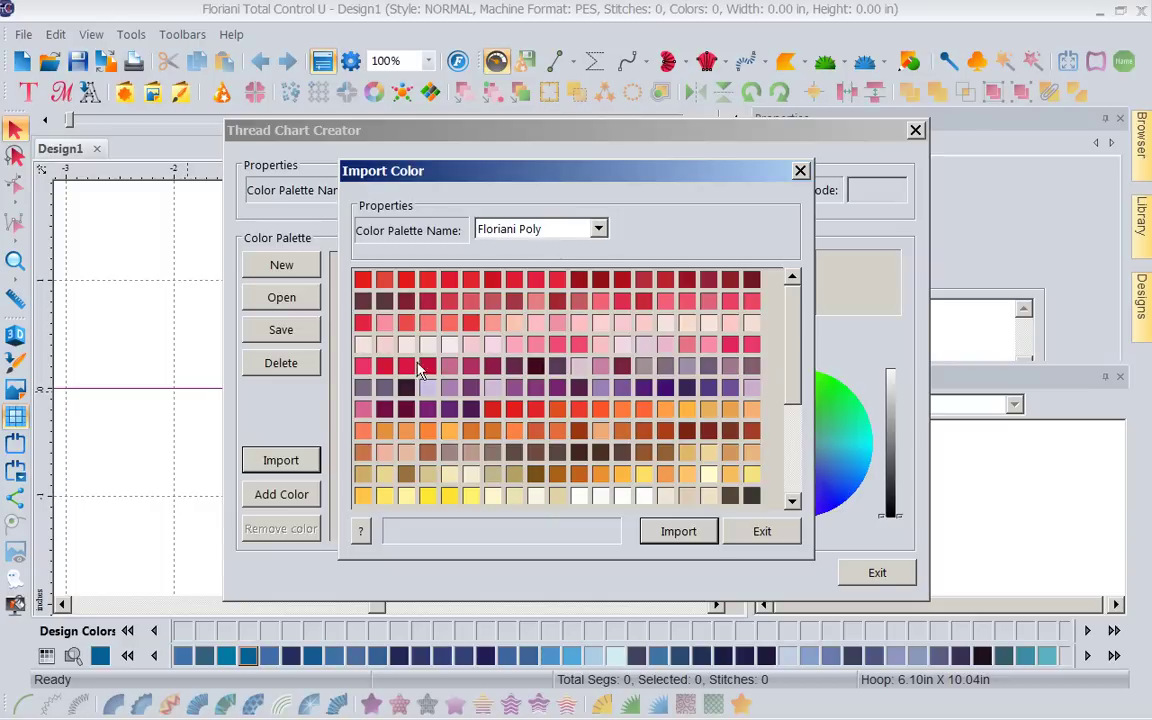
Step: Import Black (900) and Pure White (800), and look up Ice Cap (801) by code
{"action": "left_click", "coordinate": [362, 538]}
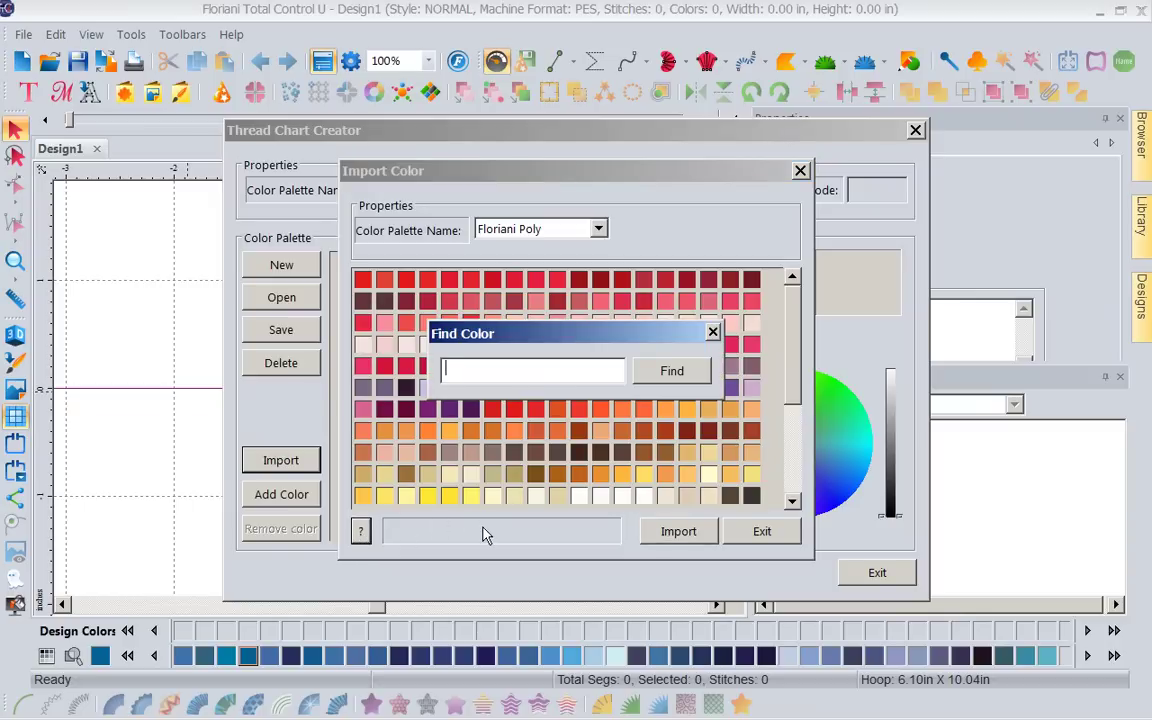
{"action": "type", "text": "900"}
{"action": "left_click", "coordinate": [665, 371]}
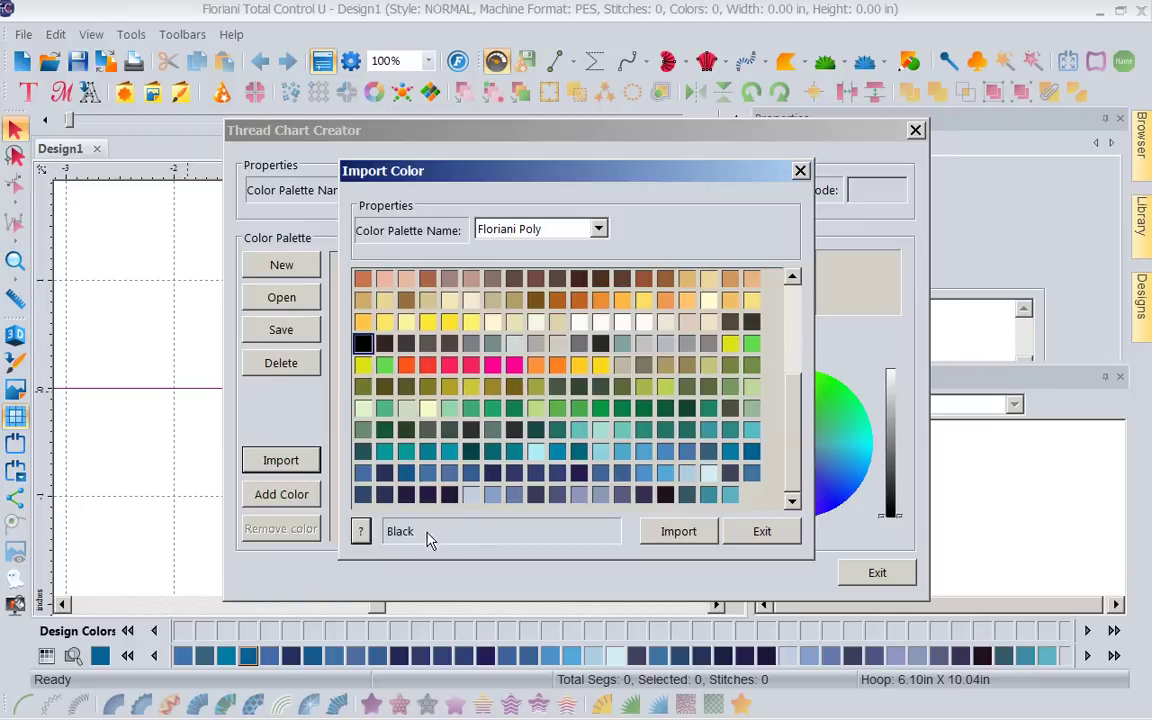
{"action": "left_click", "coordinate": [689, 533]}
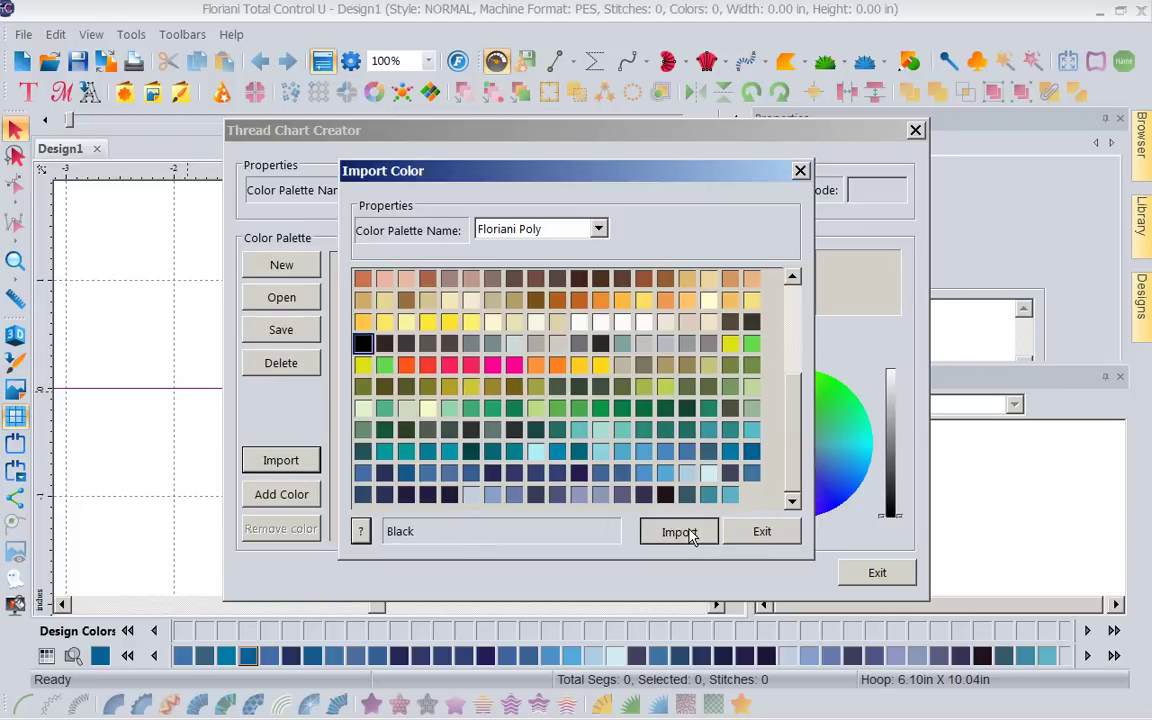
{"action": "left_click", "coordinate": [361, 533]}
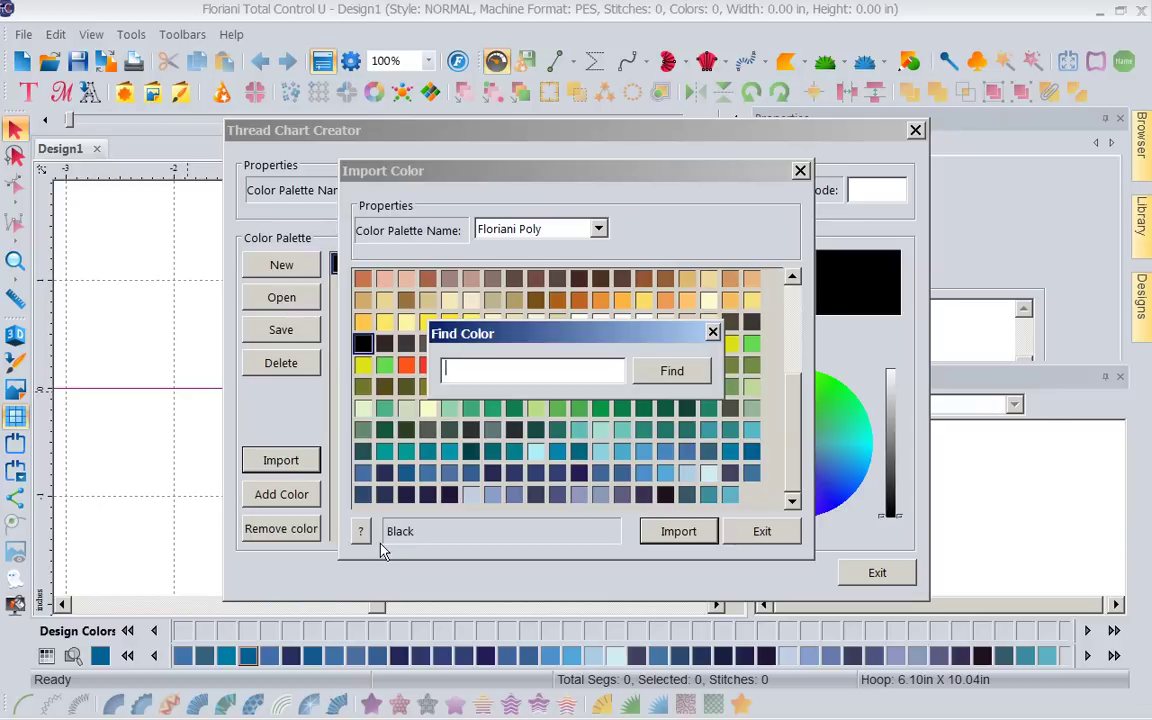
{"action": "type", "text": "800"}
{"action": "left_click", "coordinate": [672, 374]}
{"action": "left_click", "coordinate": [660, 536]}
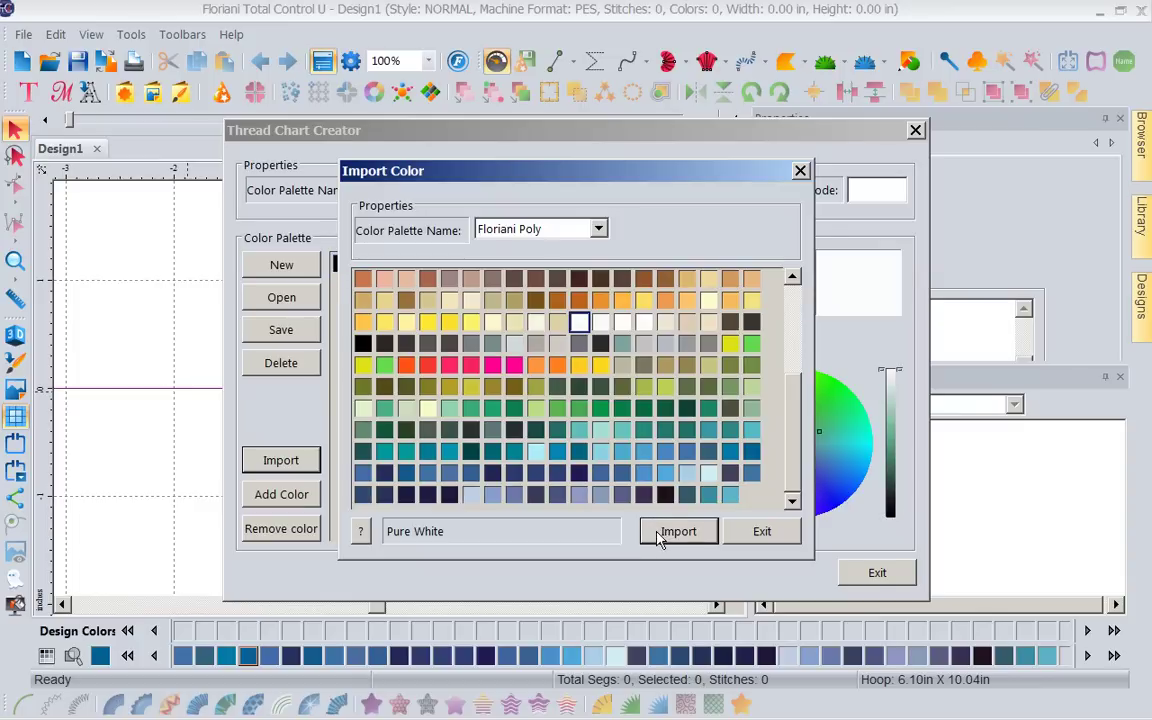
{"action": "left_click", "coordinate": [361, 533]}
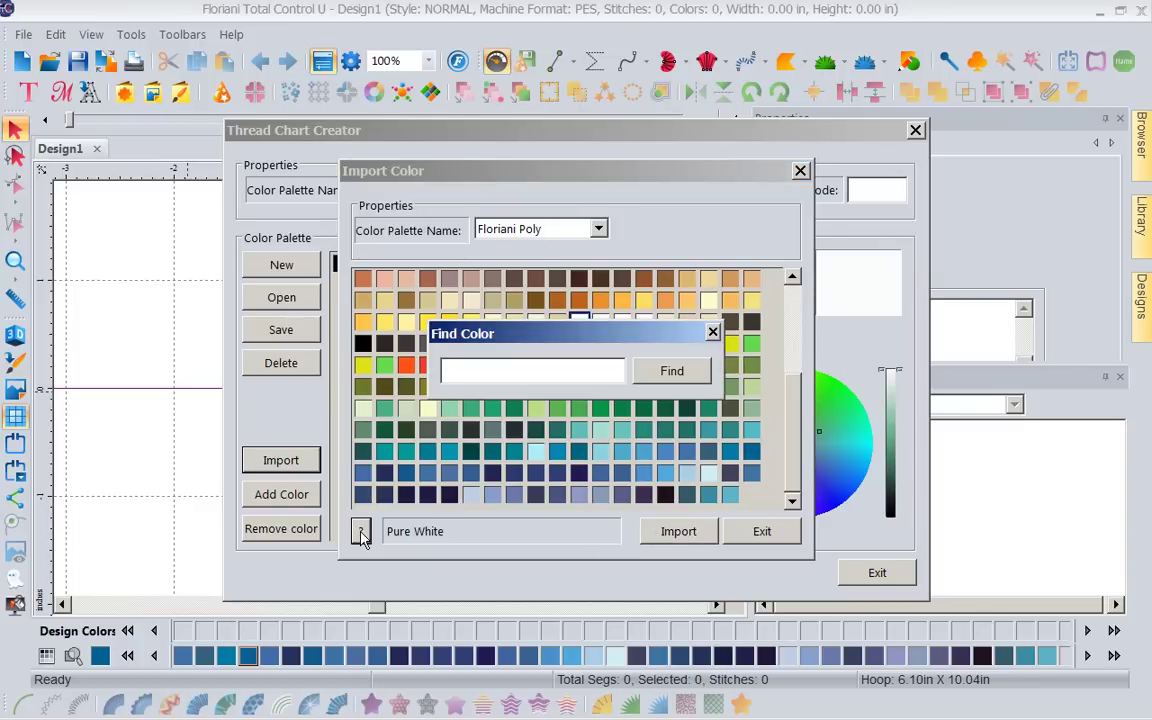
{"action": "type", "text": "801"}
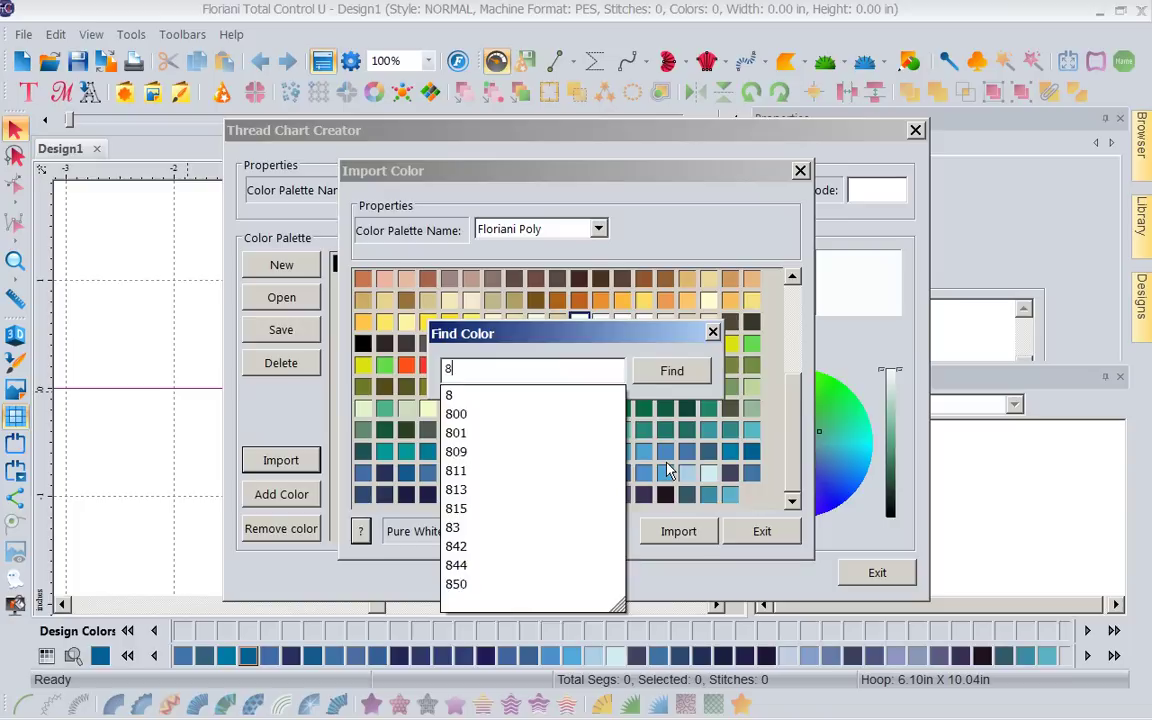
{"action": "left_click", "coordinate": [690, 371]}
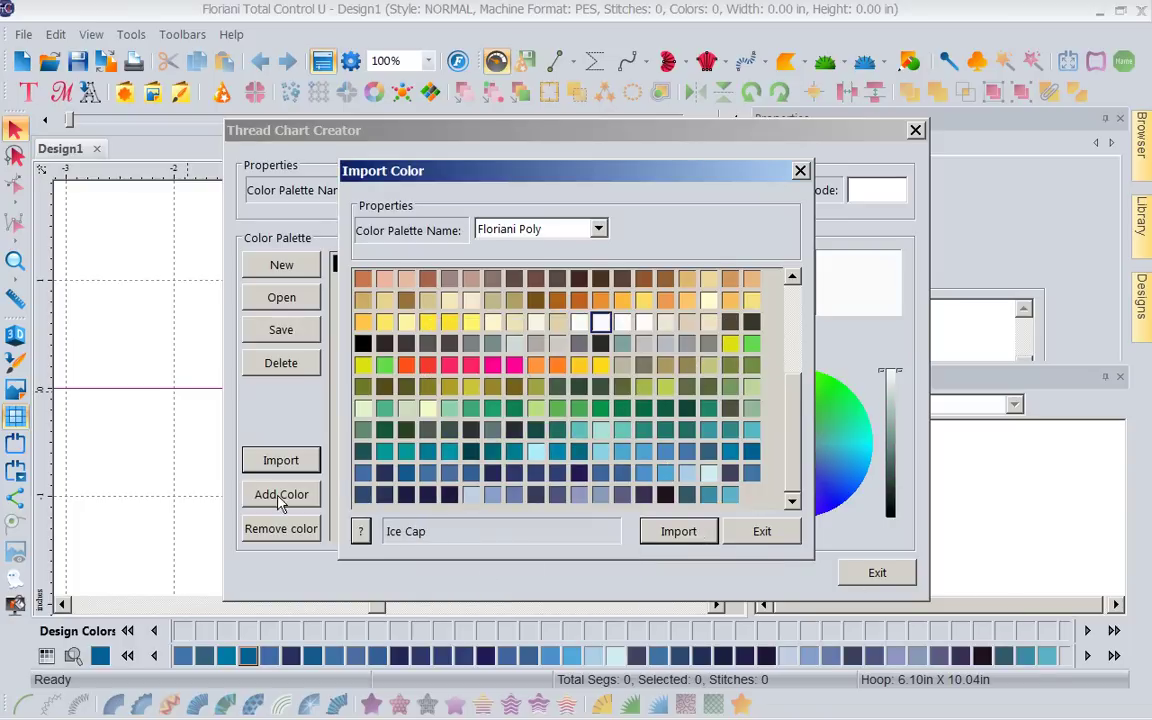
Step: Import Olive Drab (238), Mahogany (749) and Orange Peel (753) by searching their codes
{"action": "left_click", "coordinate": [362, 533]}
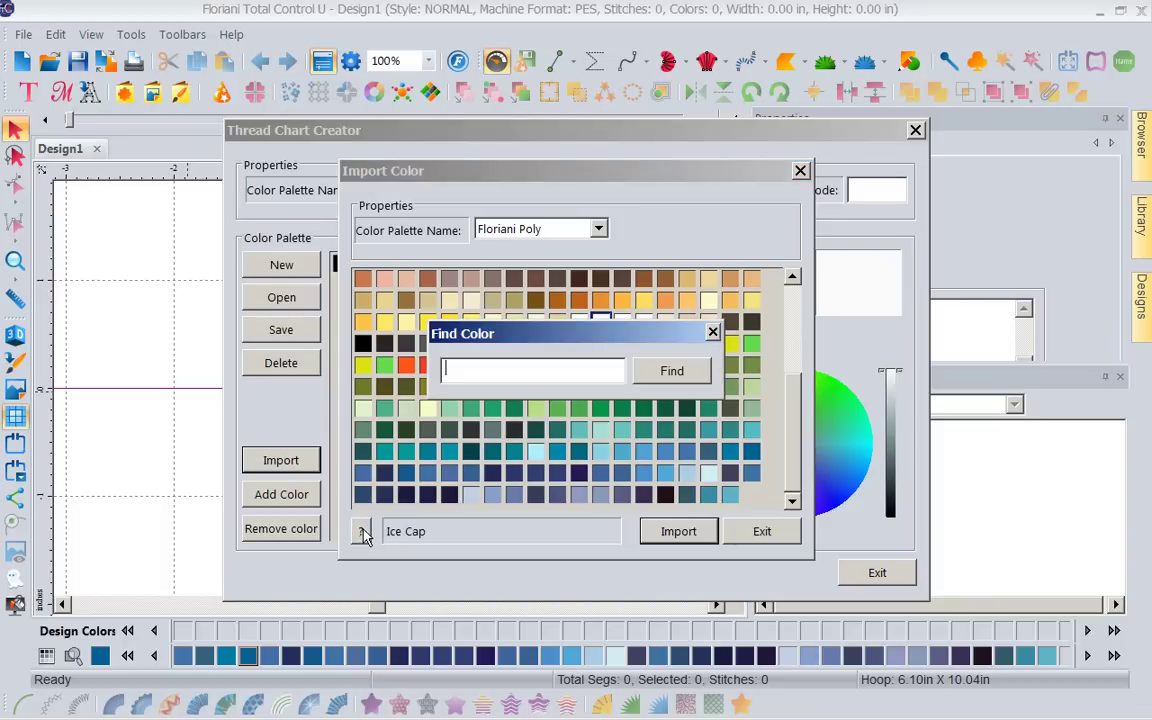
{"action": "type", "text": "23"}
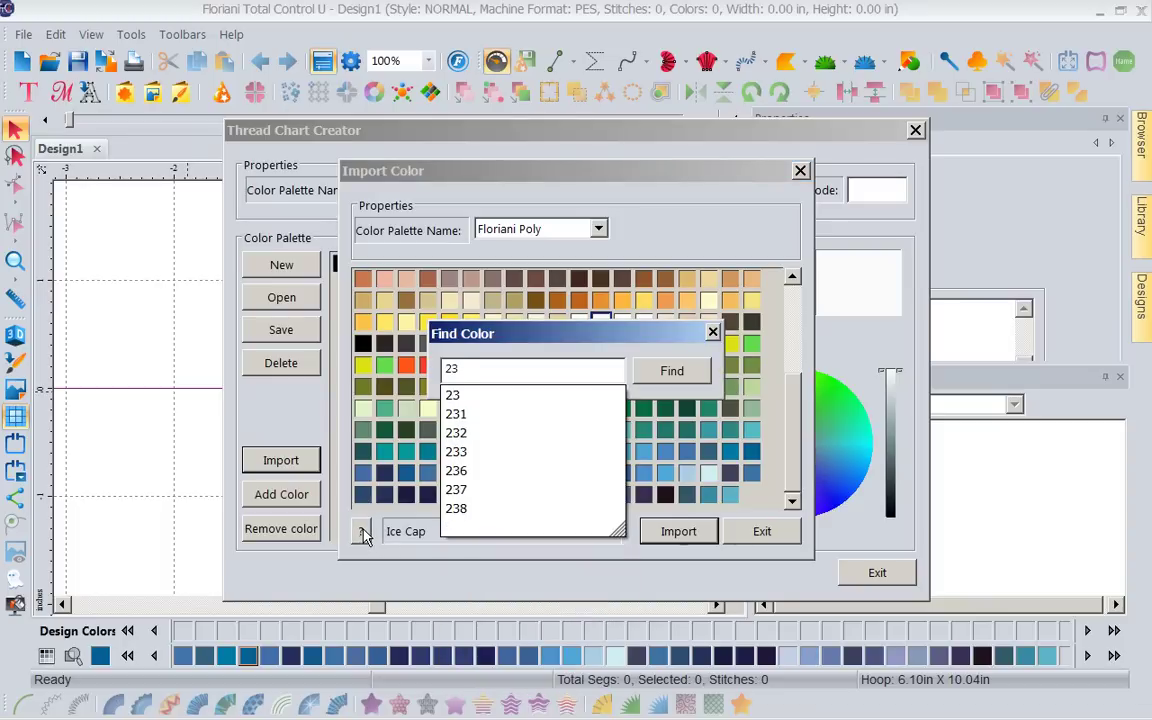
{"action": "type", "text": "8"}
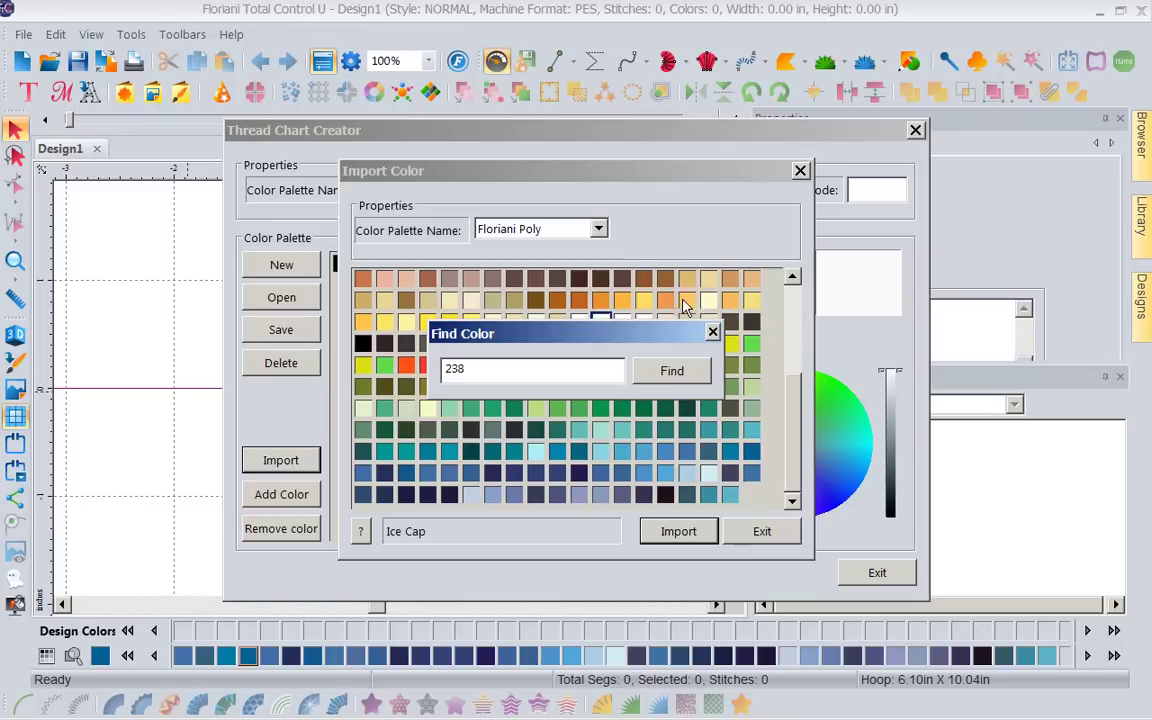
{"action": "left_click", "coordinate": [662, 372]}
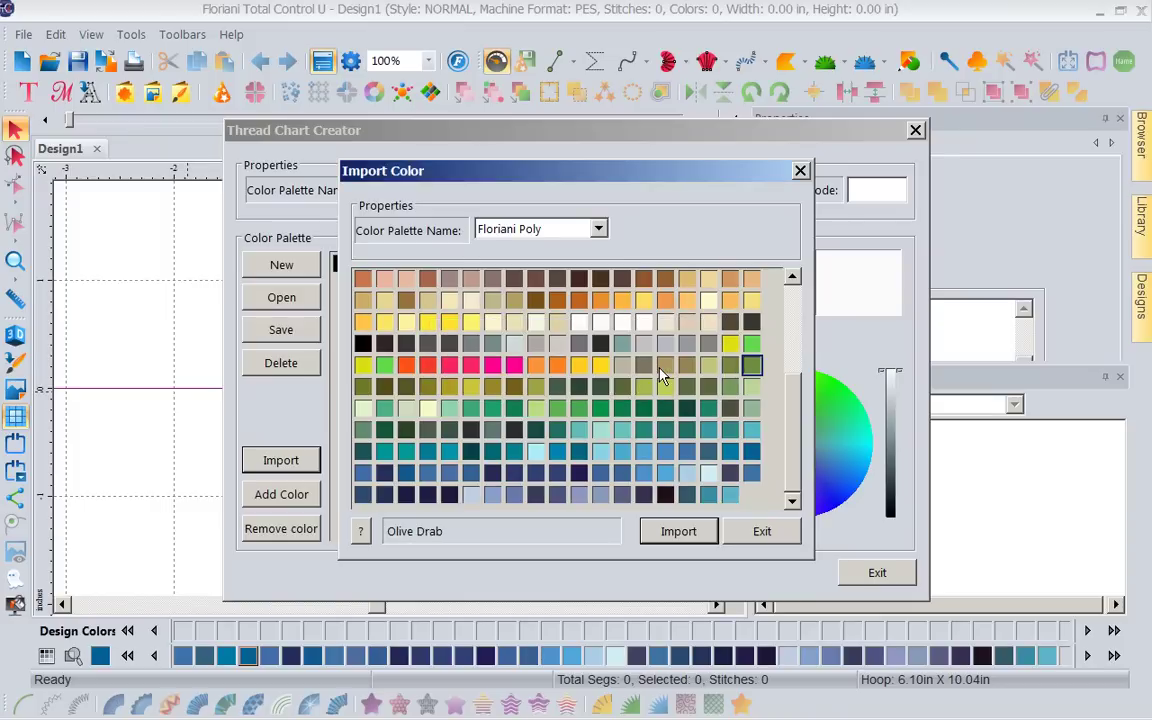
{"action": "left_click", "coordinate": [690, 535]}
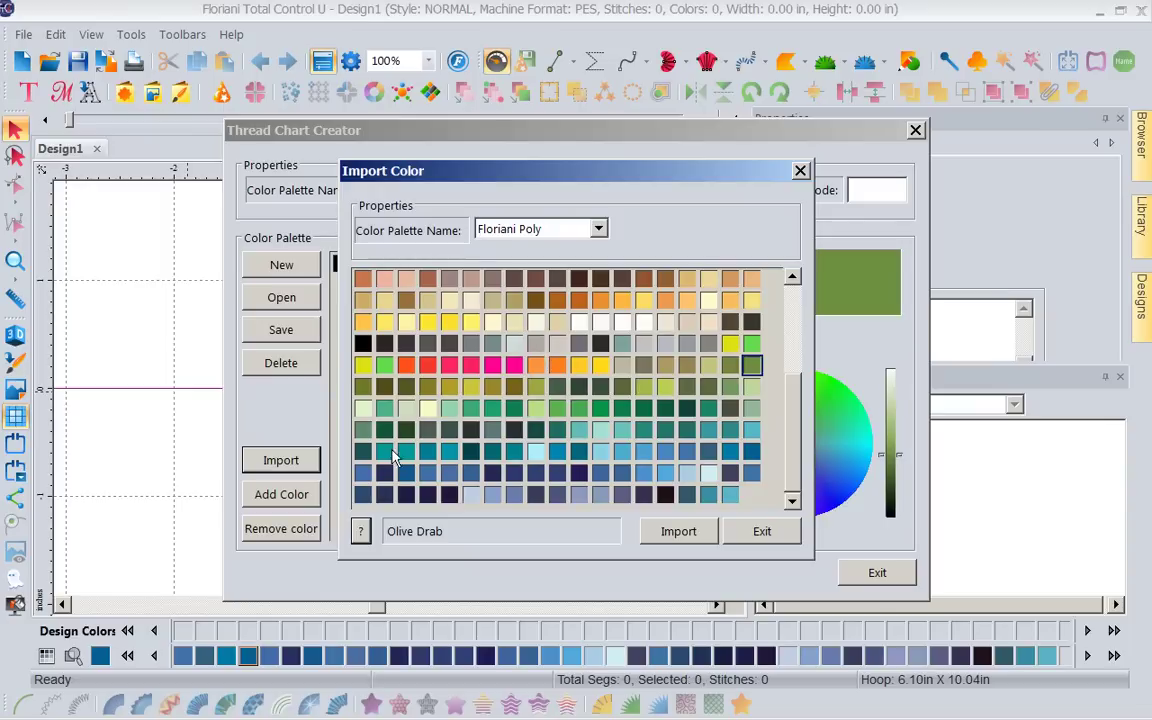
{"action": "left_click", "coordinate": [362, 531]}
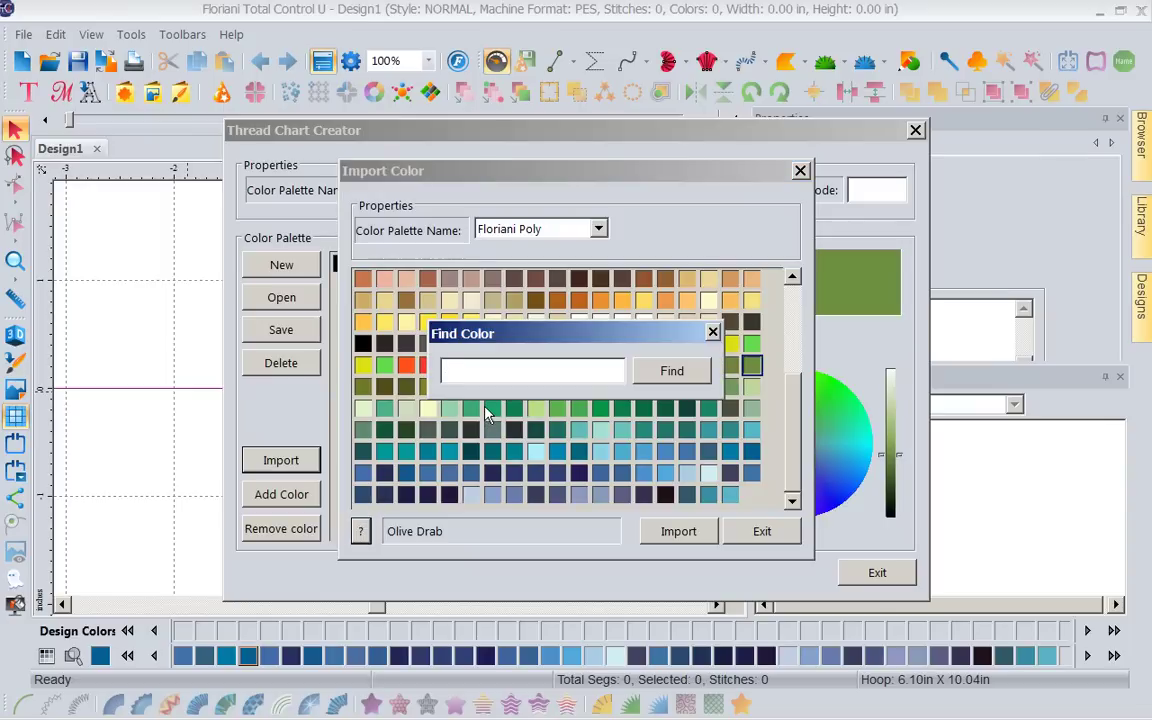
{"action": "type", "text": "749"}
{"action": "left_click", "coordinate": [672, 371]}
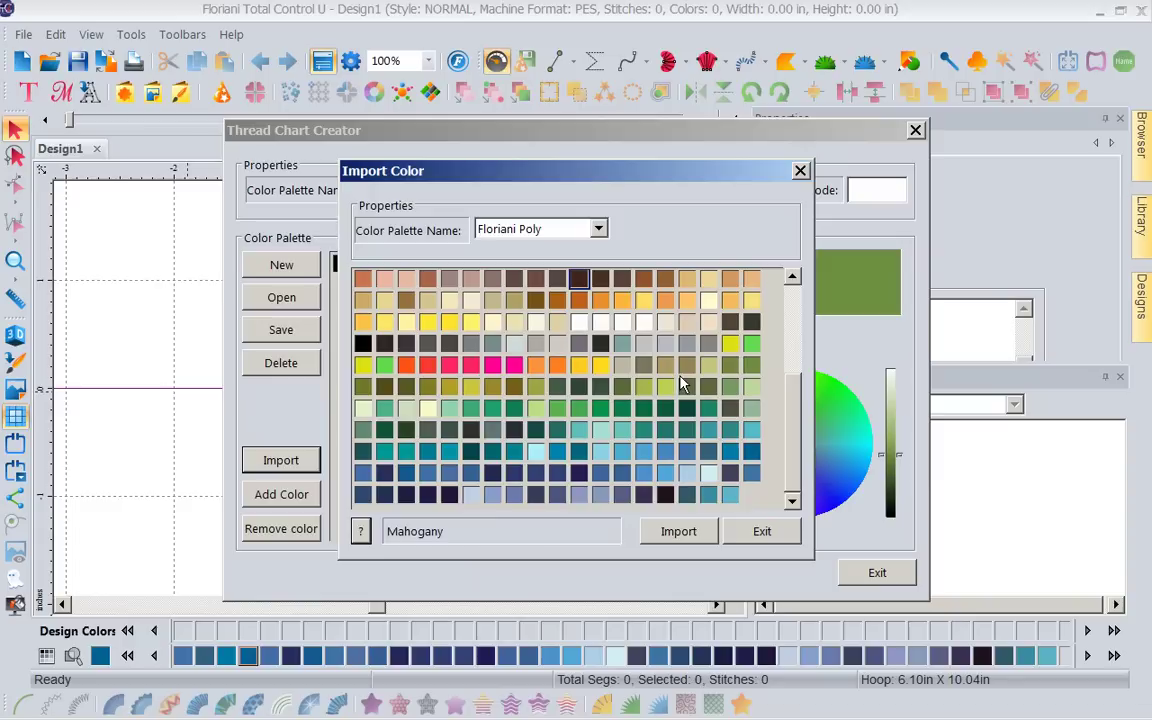
{"action": "left_click", "coordinate": [692, 535]}
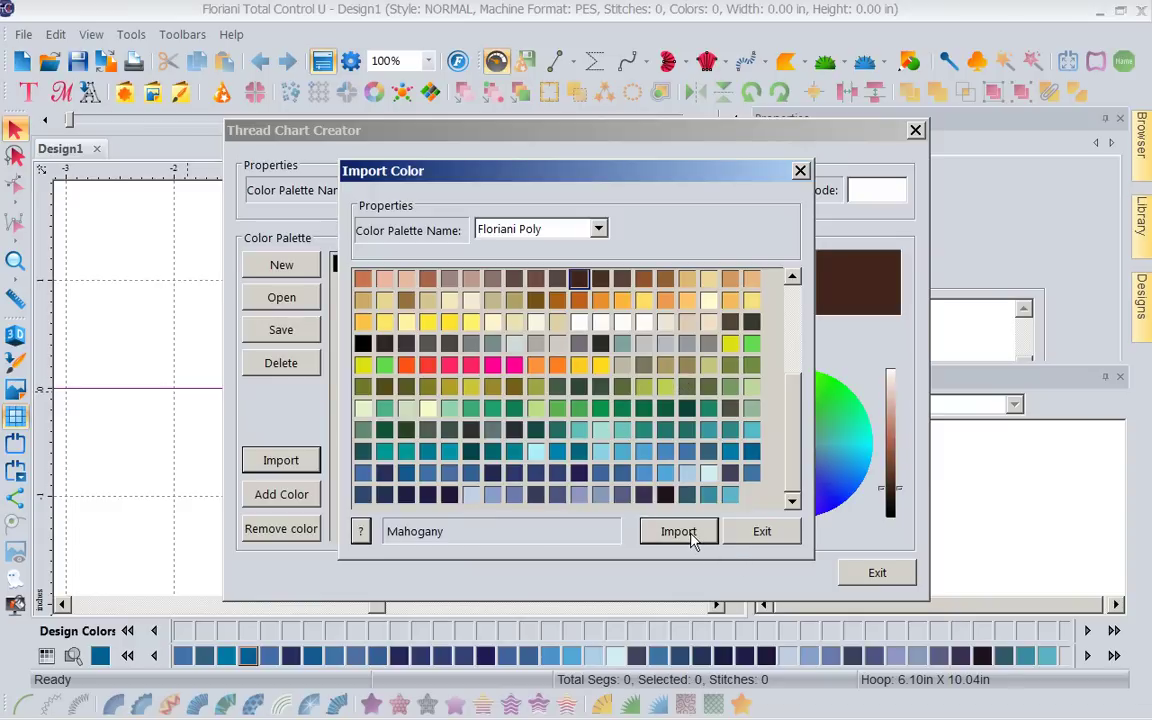
{"action": "left_click", "coordinate": [361, 533]}
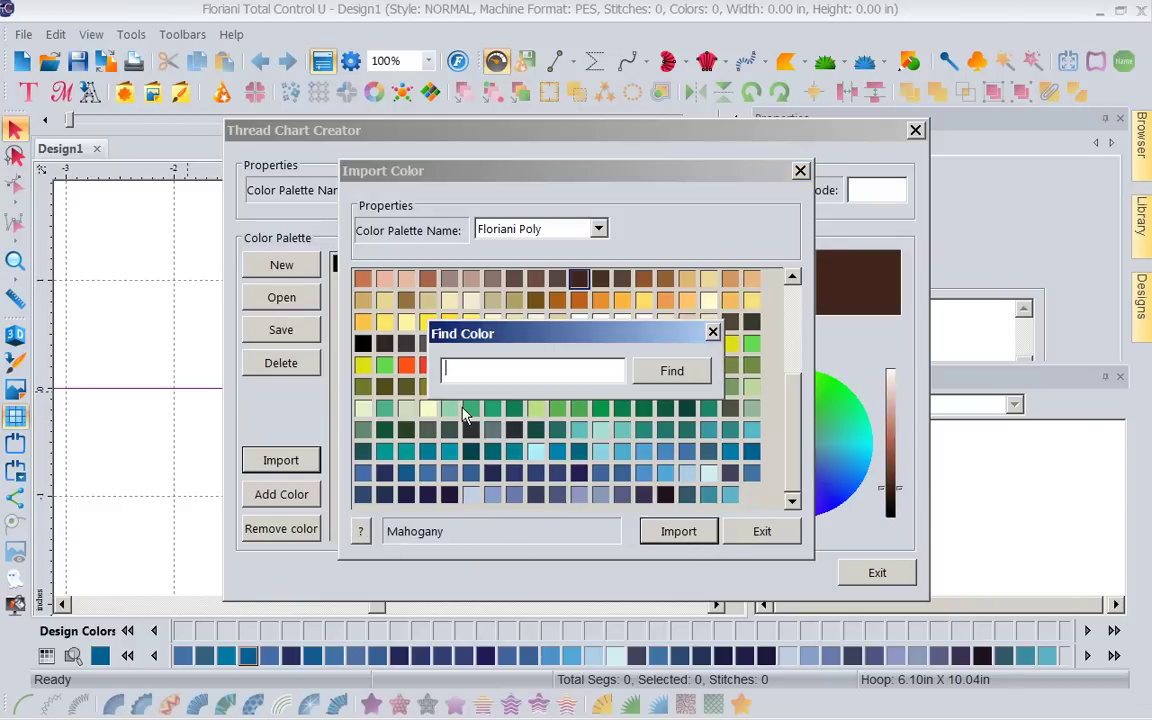
{"action": "type", "text": "75"}
{"action": "left_click", "coordinate": [456, 433]}
{"action": "left_click", "coordinate": [683, 364]}
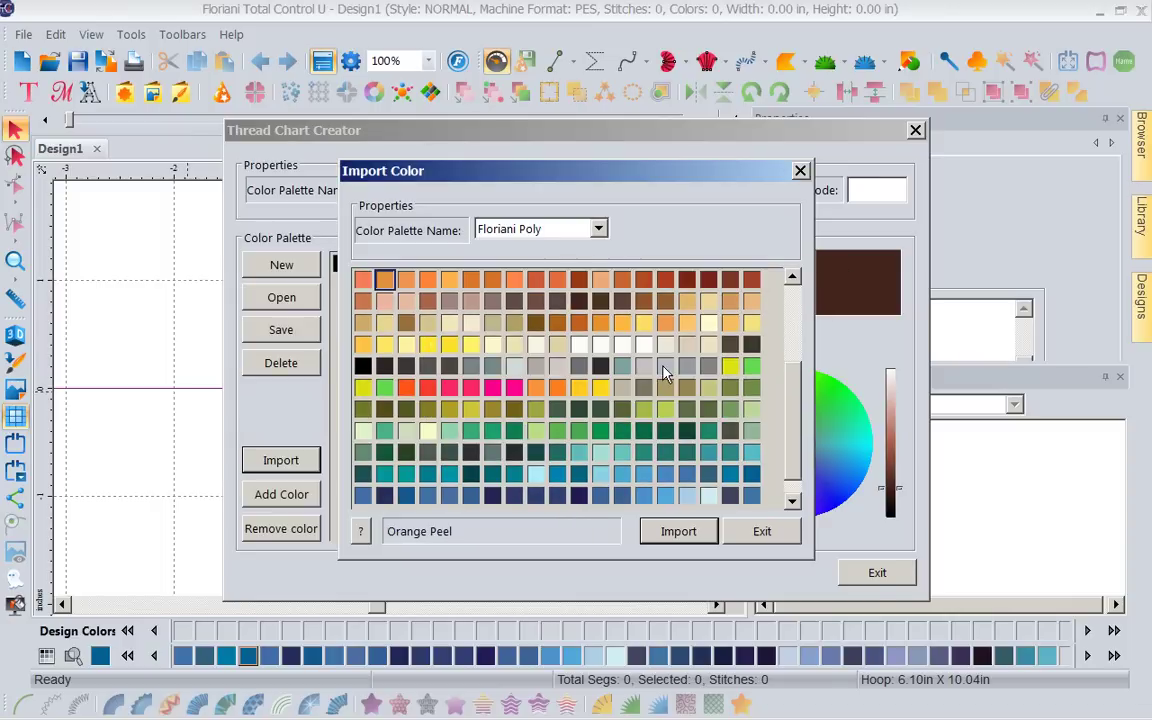
{"action": "left_click", "coordinate": [660, 536]}
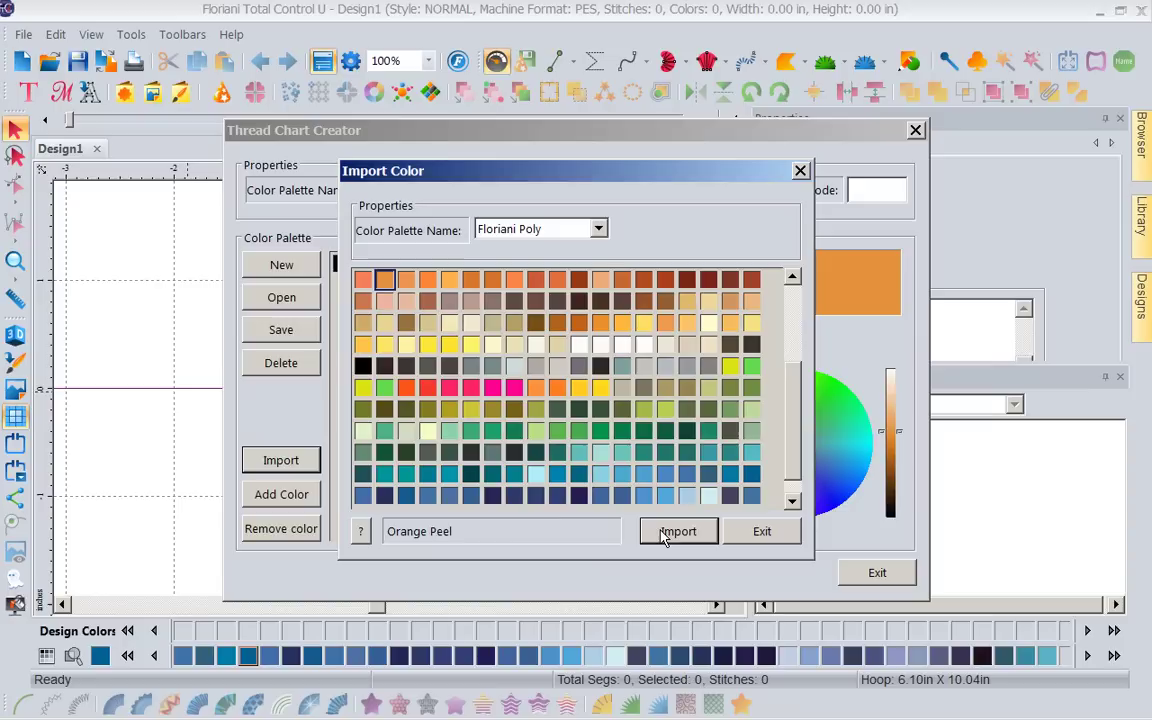
Step: Close the import window and inspect the Black and green thread details in the palette
{"action": "left_click", "coordinate": [762, 533]}
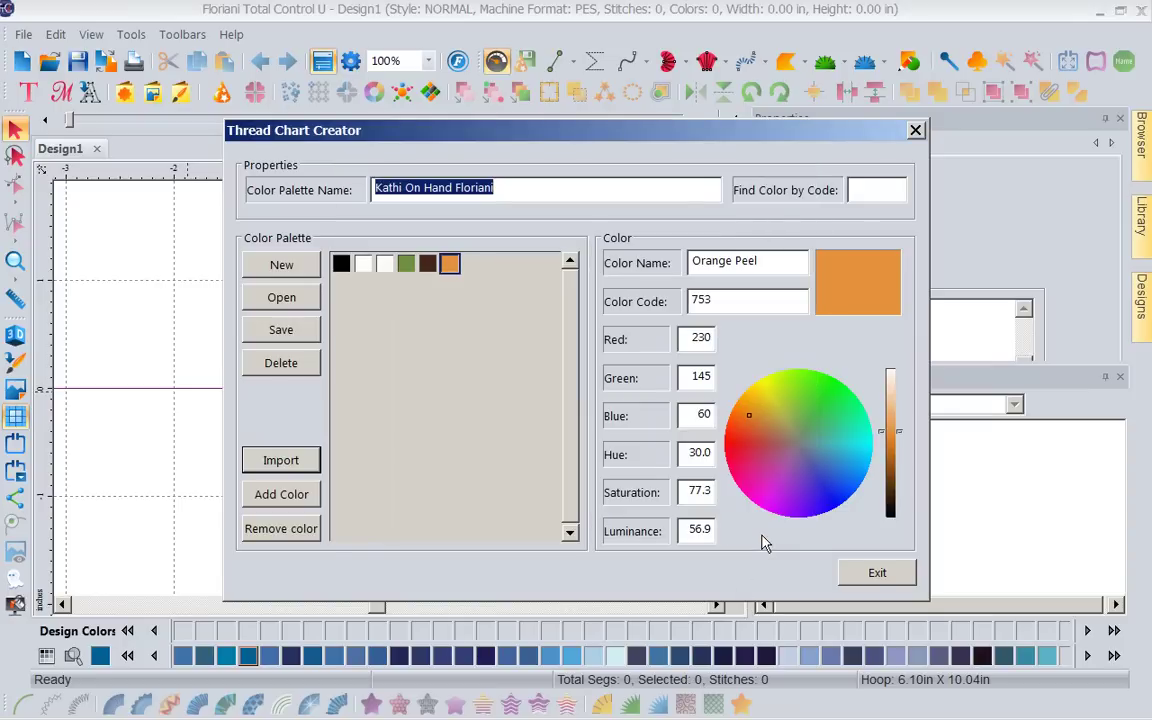
{"action": "left_click", "coordinate": [339, 268]}
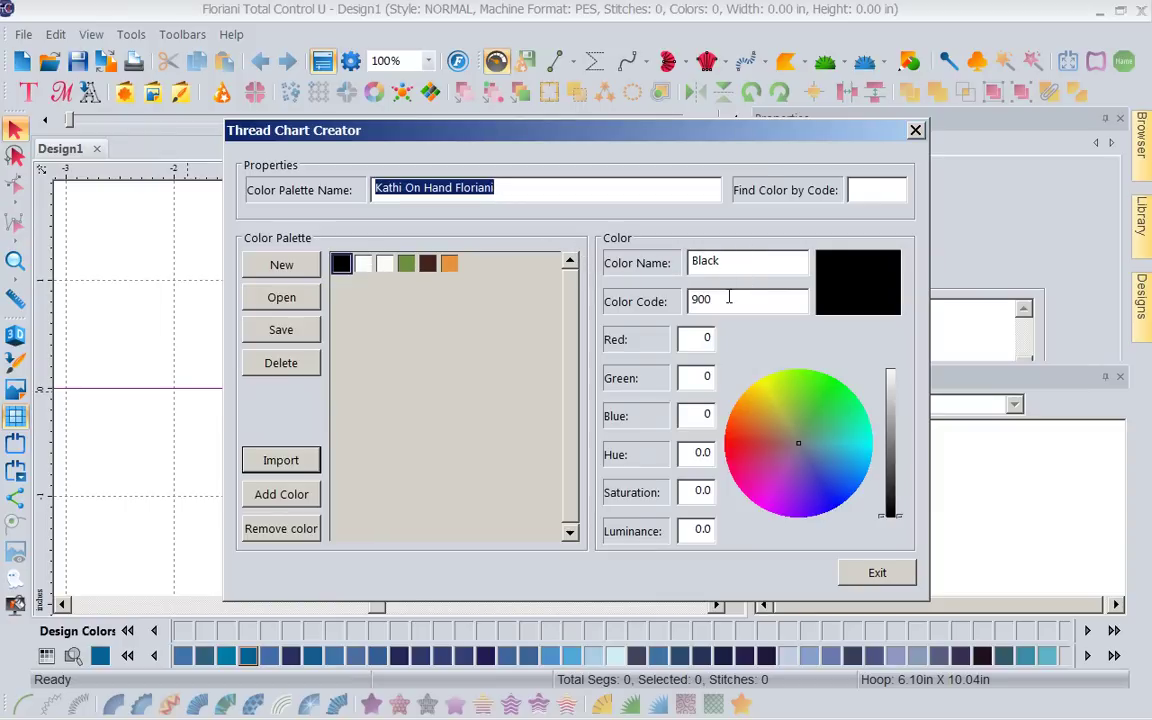
{"action": "left_click", "coordinate": [405, 265]}
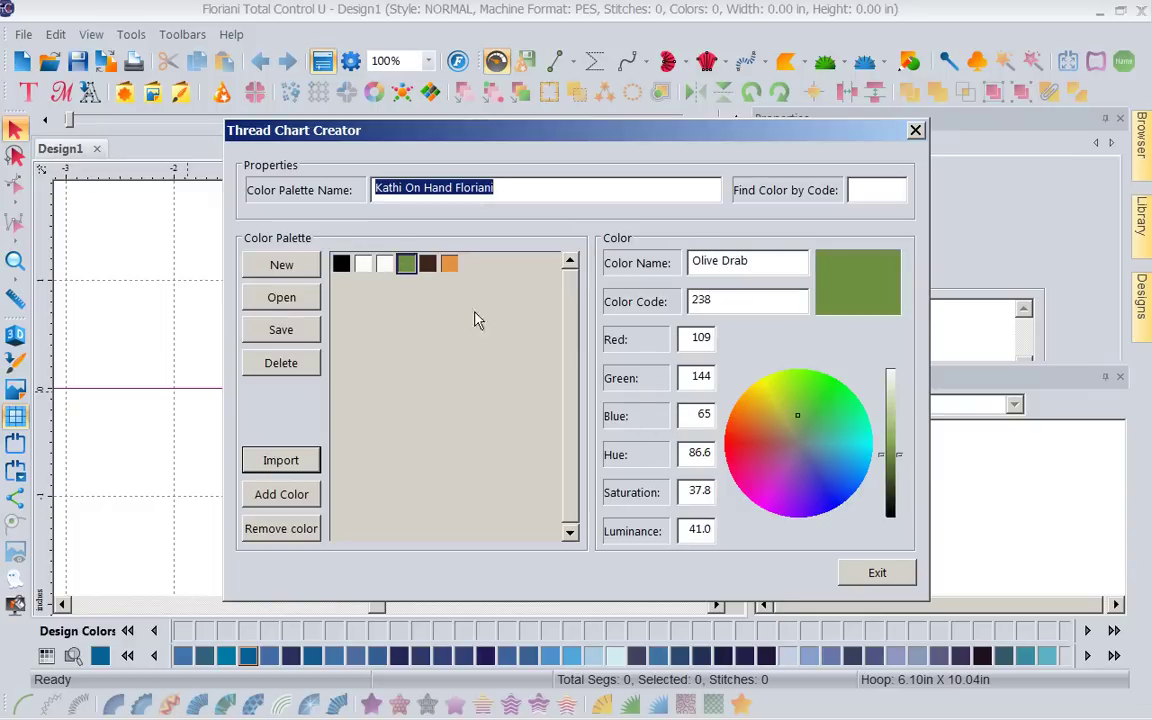
{"action": "left_click", "coordinate": [342, 266]}
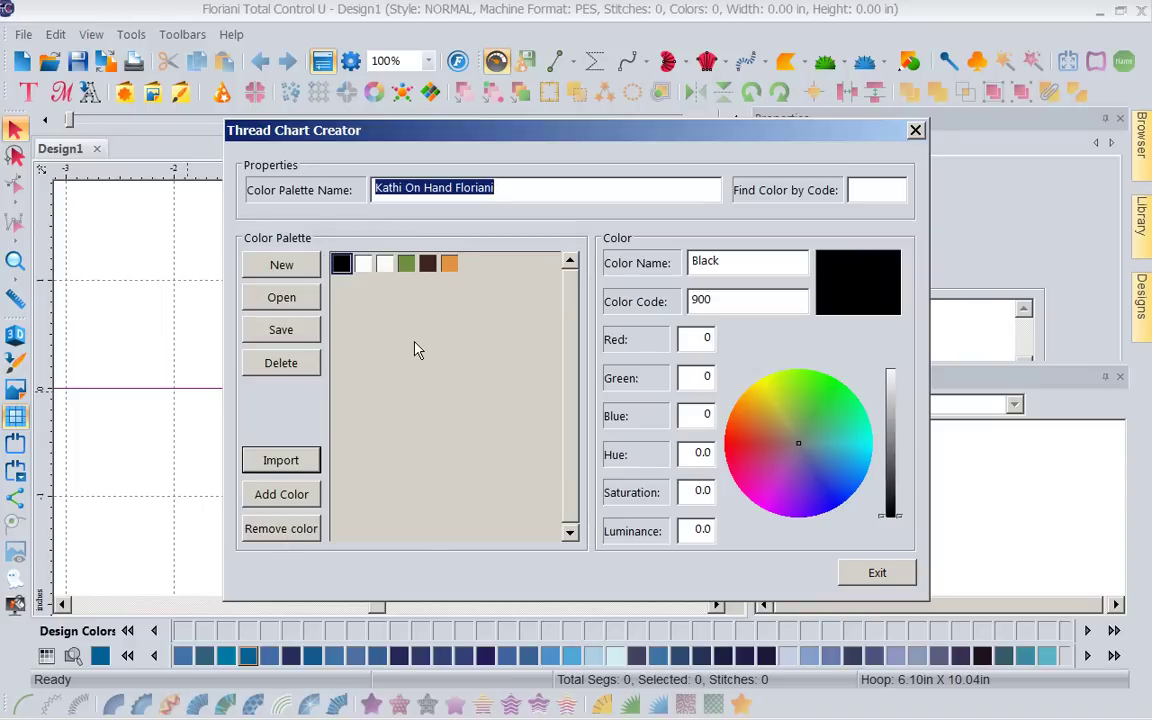
Step: Enter 900 in Find Color by Code, save Kathi On Hand Floriani.thr, and close the creator
{"action": "left_click", "coordinate": [555, 270]}
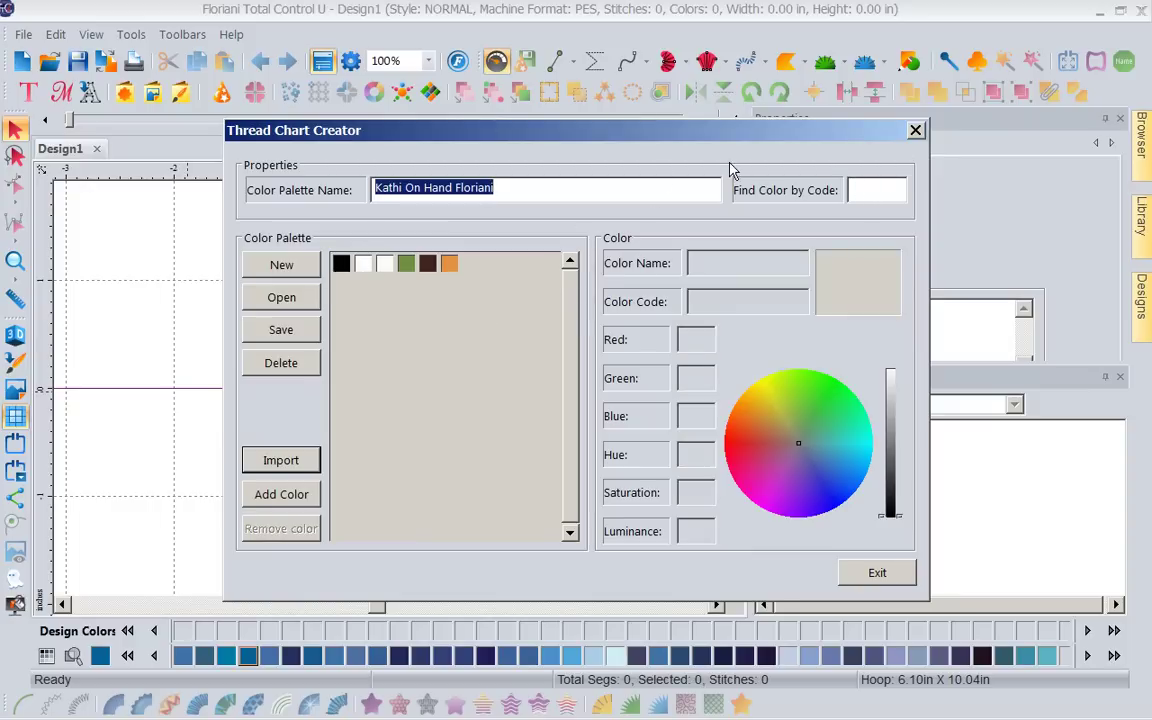
{"action": "left_click", "coordinate": [862, 192]}
{"action": "type", "text": "900"}
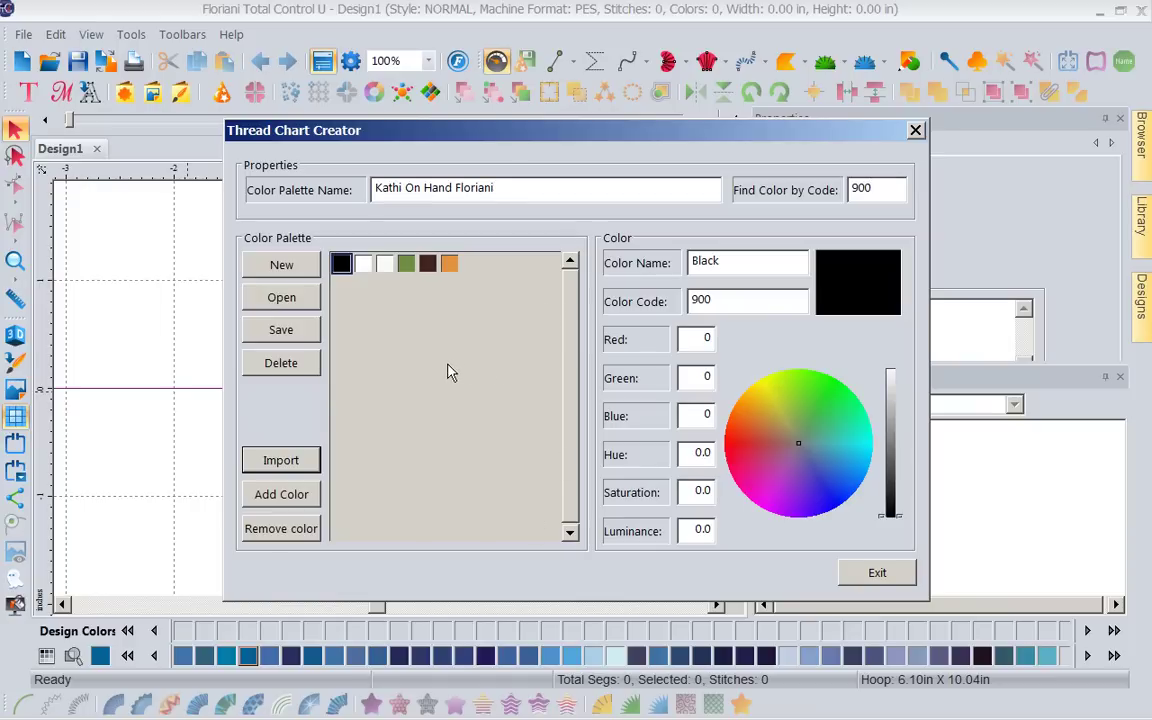
{"action": "left_click", "coordinate": [281, 330]}
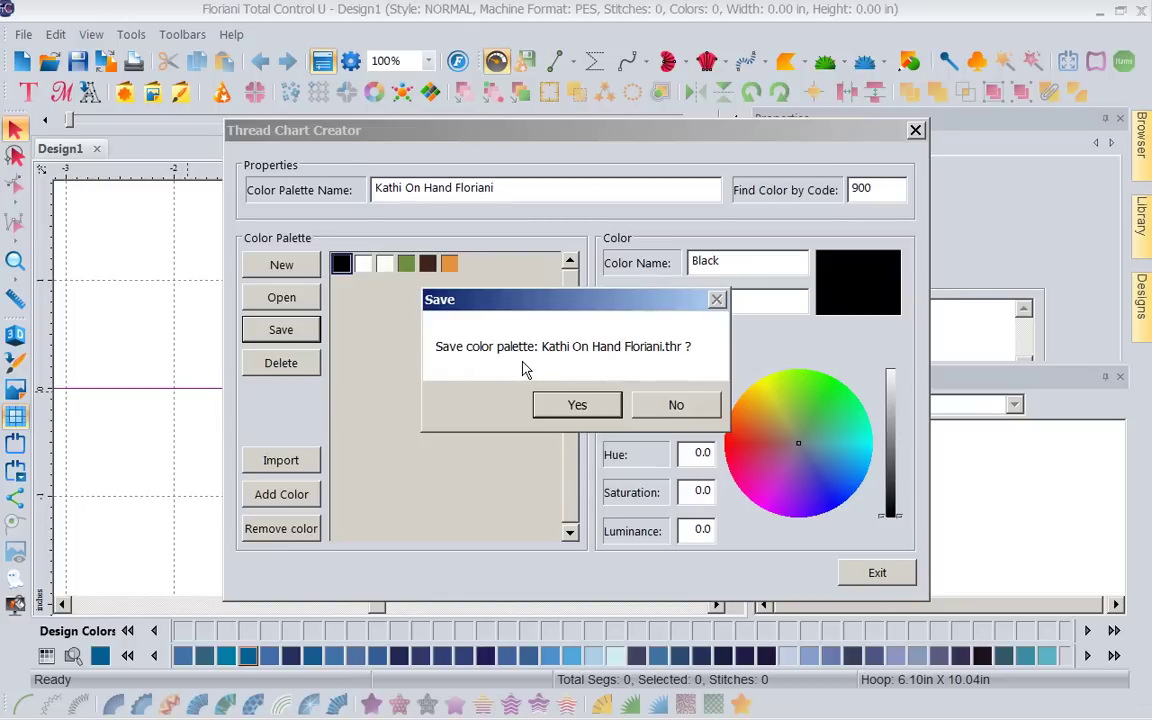
{"action": "left_click", "coordinate": [580, 405]}
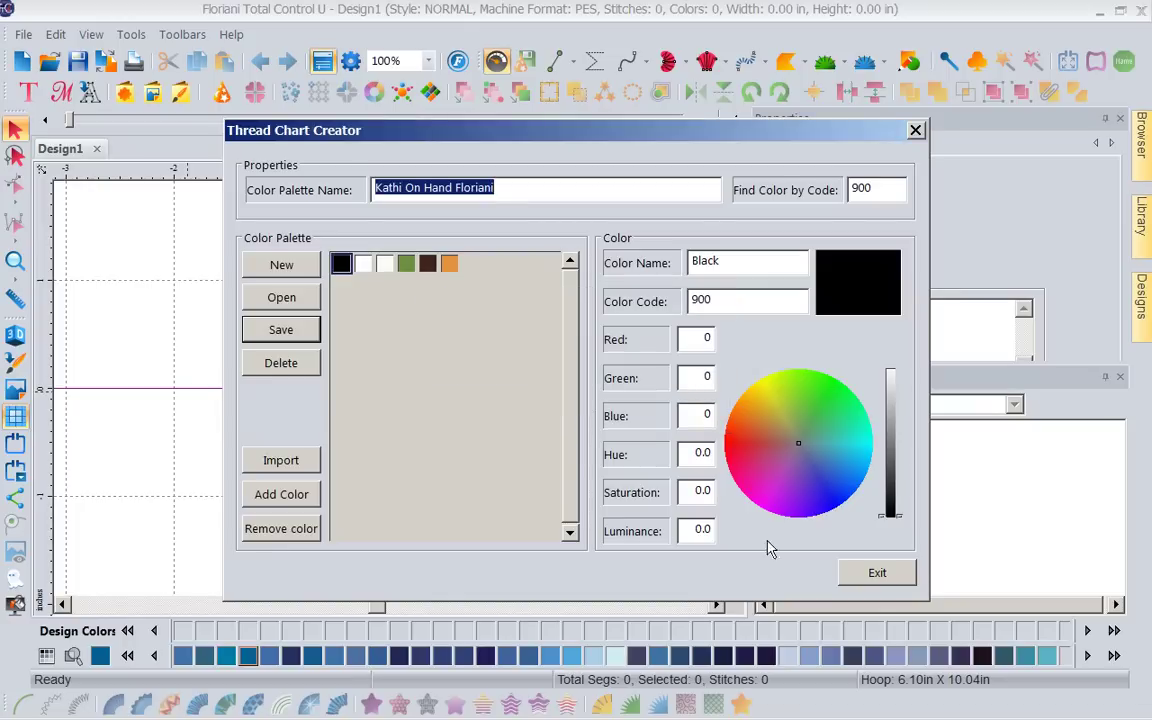
{"action": "left_click", "coordinate": [855, 572]}
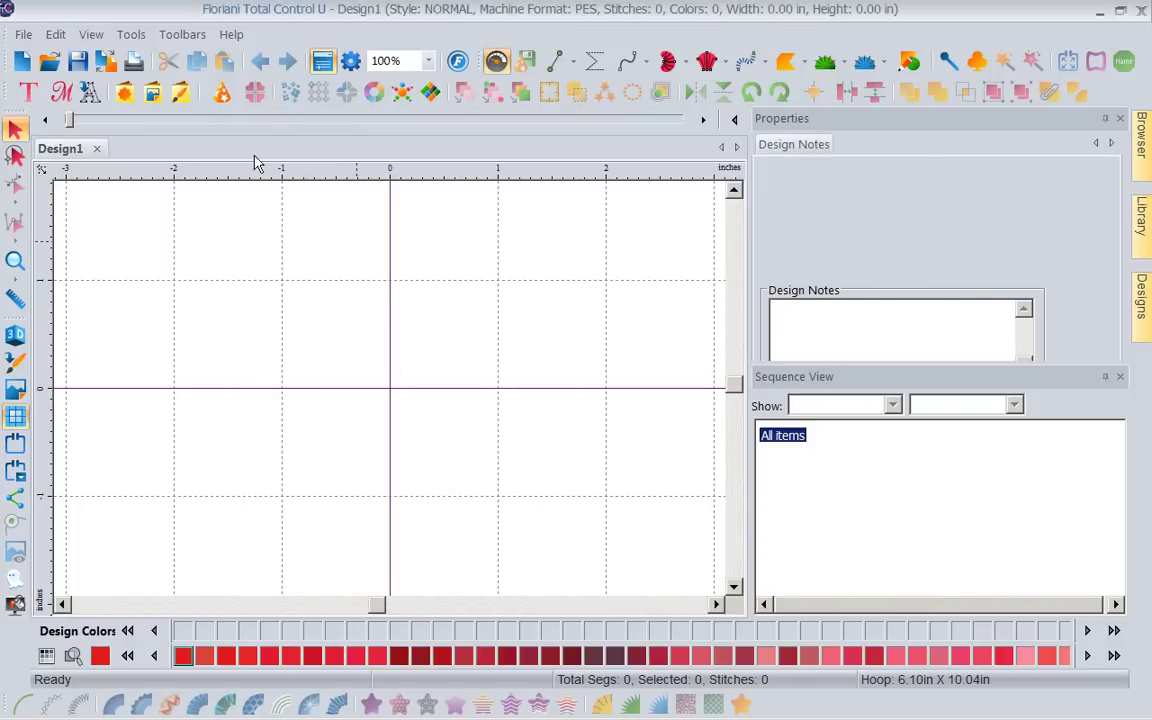
Step: Set the Preferences Color match on loading chart to Kathi On Hand Floriani and confirm
{"action": "left_click", "coordinate": [133, 35]}
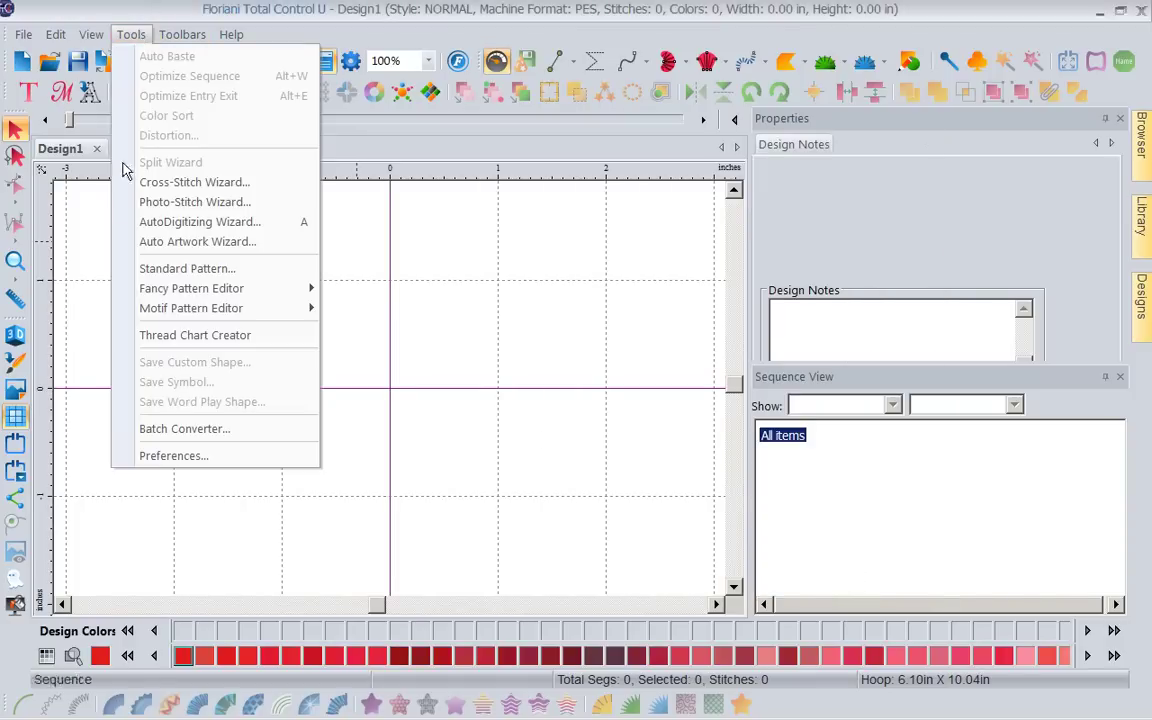
{"action": "left_click", "coordinate": [174, 458]}
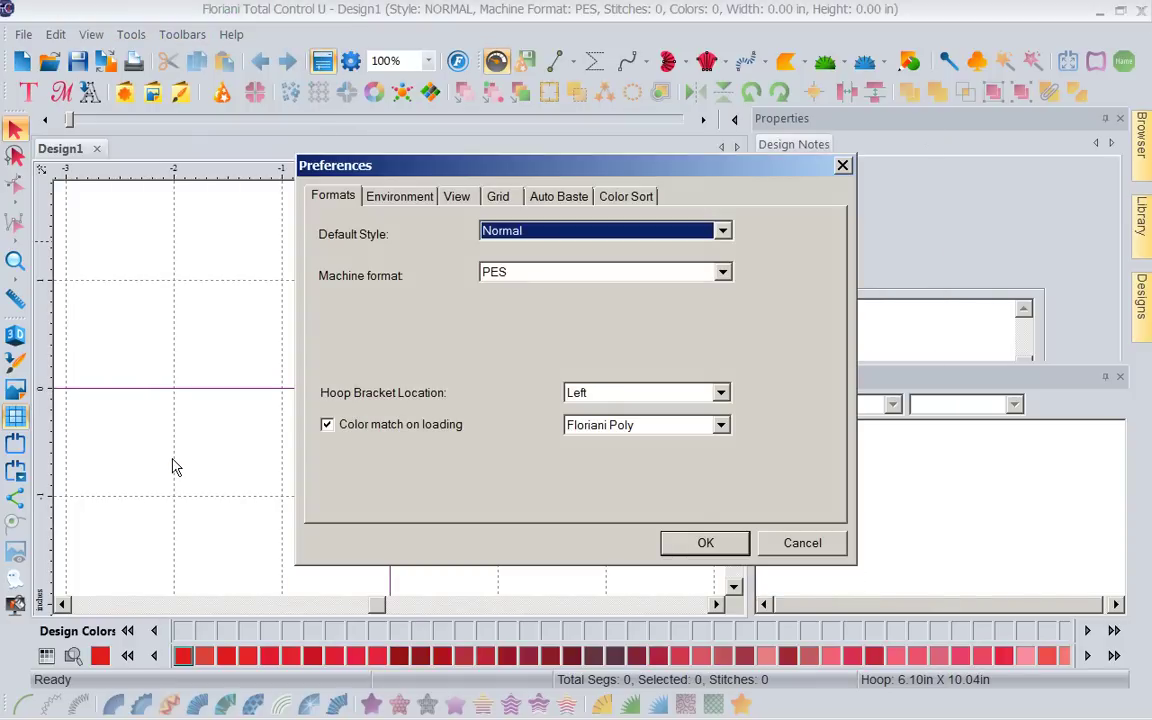
{"action": "left_click", "coordinate": [721, 426]}
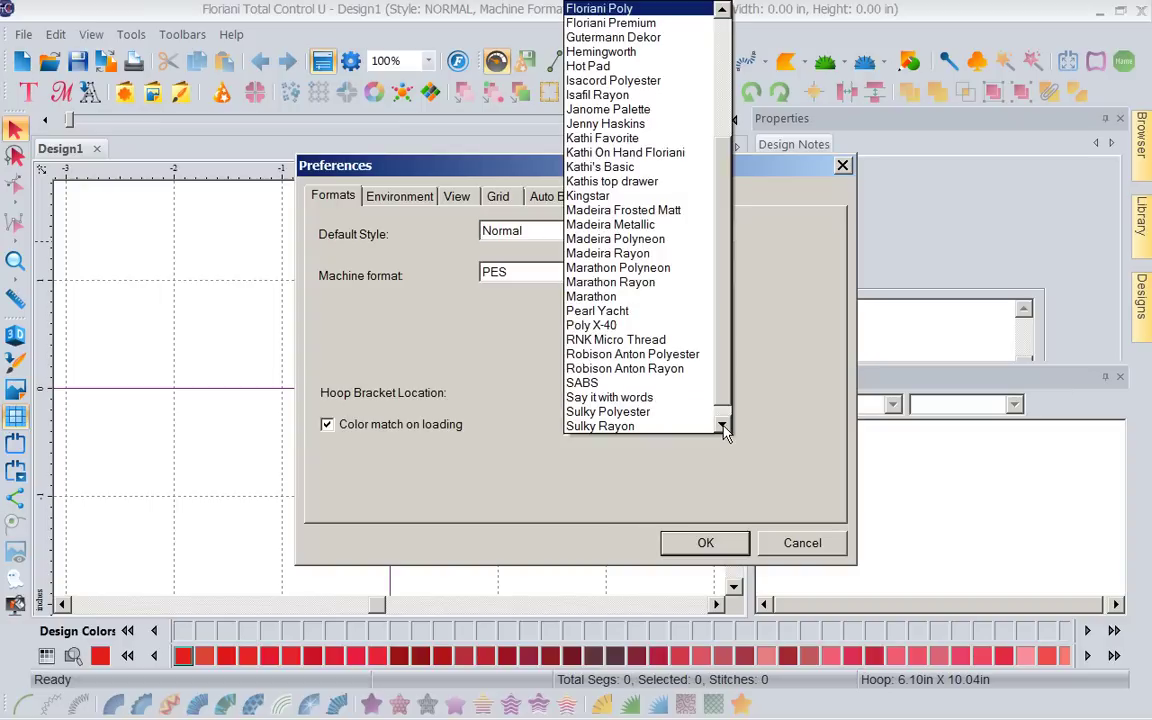
{"action": "left_click", "coordinate": [647, 155]}
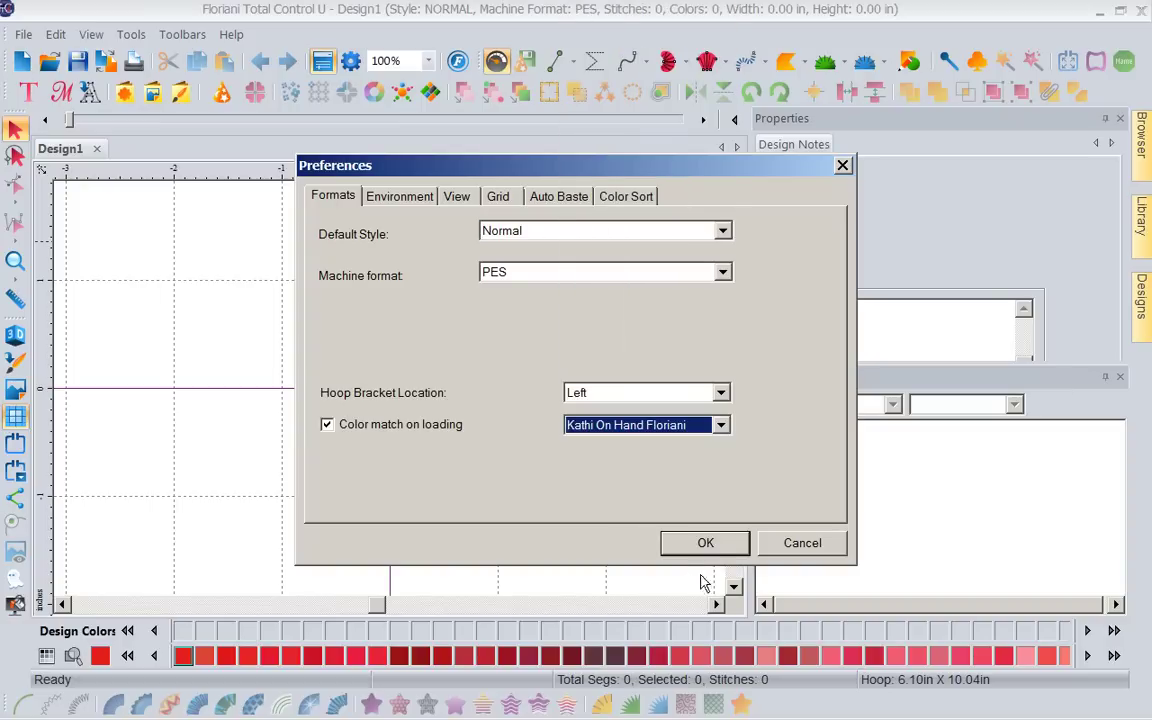
{"action": "left_click", "coordinate": [706, 543]}
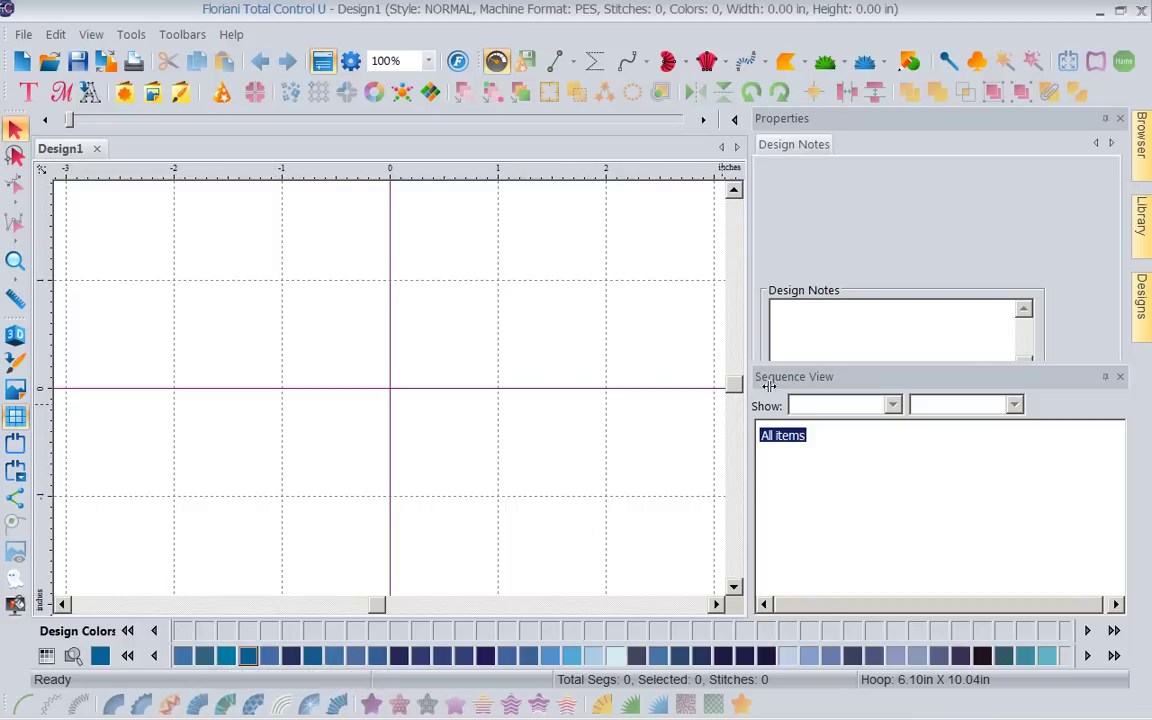
Step: Drag flower 1-md.waf from the Designs panel onto the canvas, then start a new Design2
{"action": "mouse_move", "coordinate": [1142, 226]}
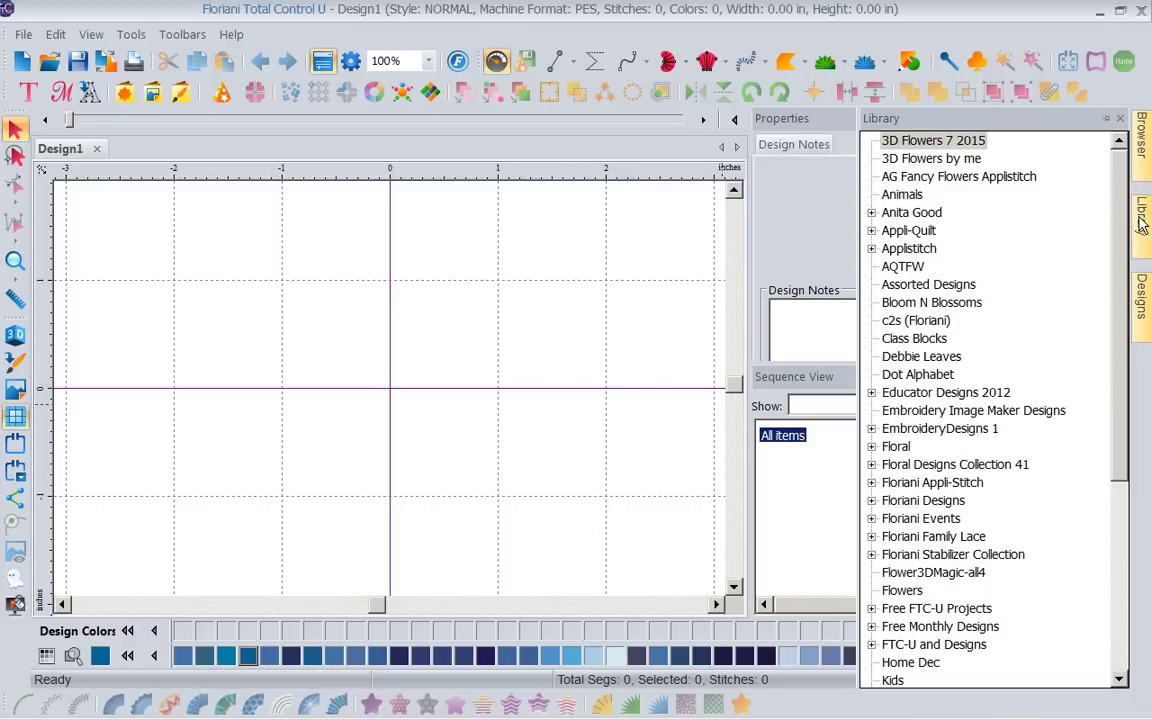
{"action": "mouse_move", "coordinate": [1141, 296]}
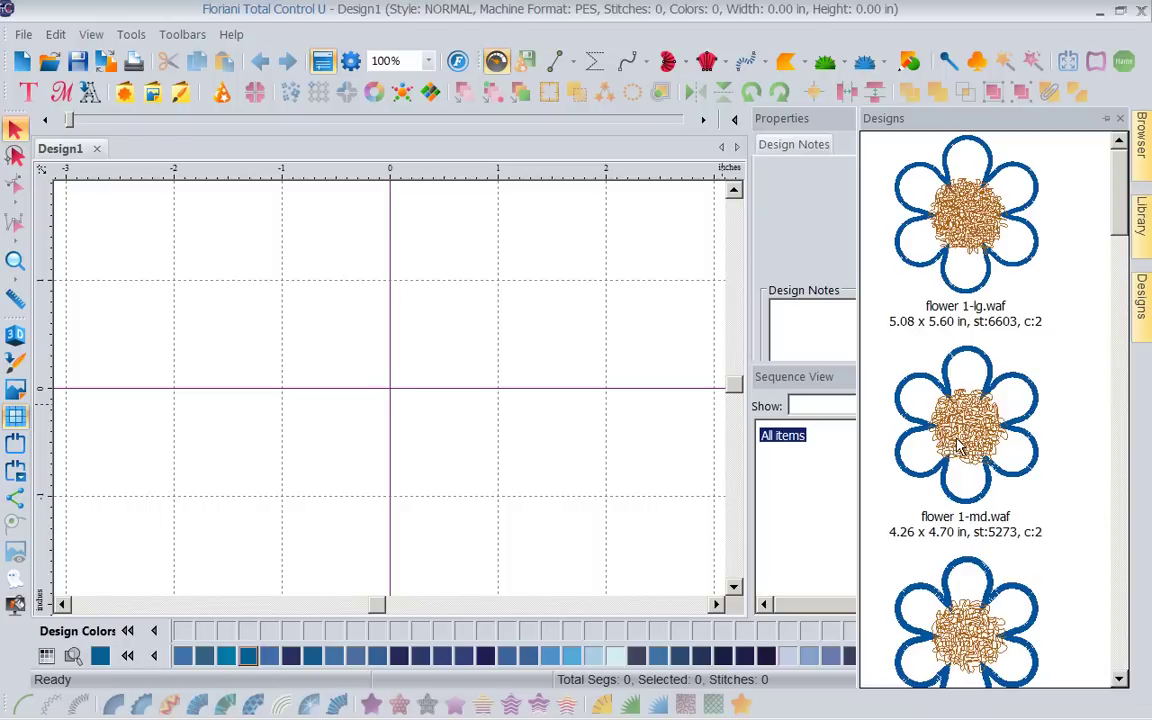
{"action": "left_click_drag", "start_coordinate": [958, 447], "coordinate": [672, 429]}
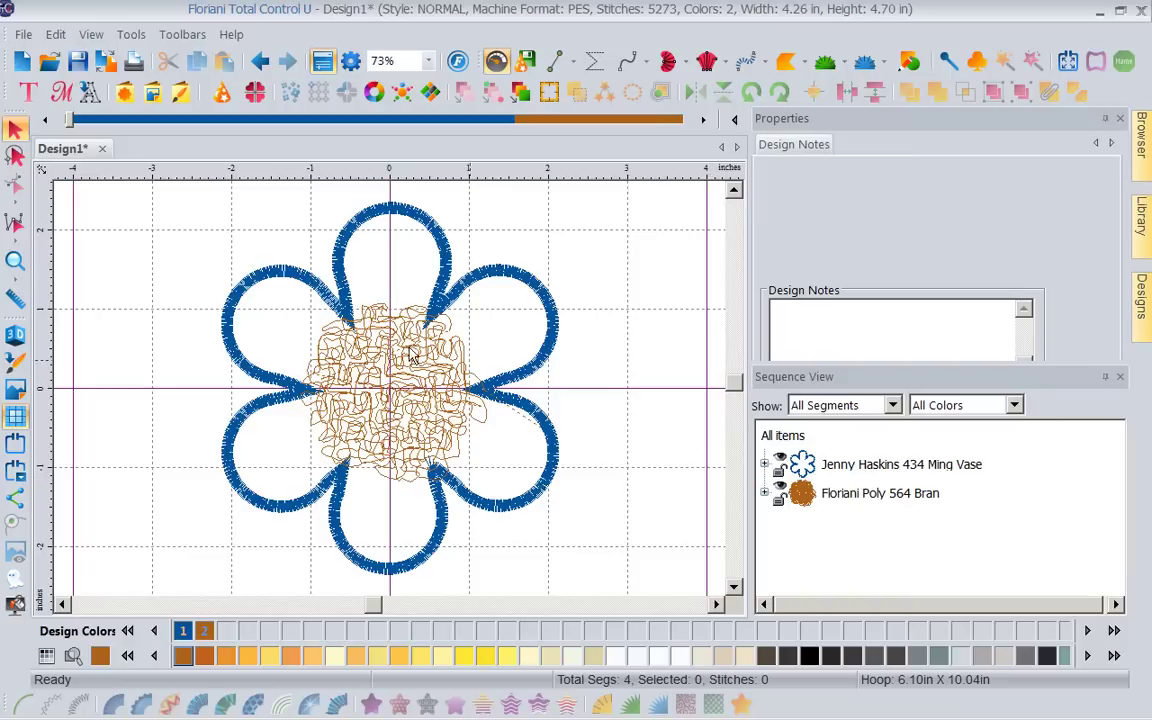
{"action": "left_click", "coordinate": [22, 62]}
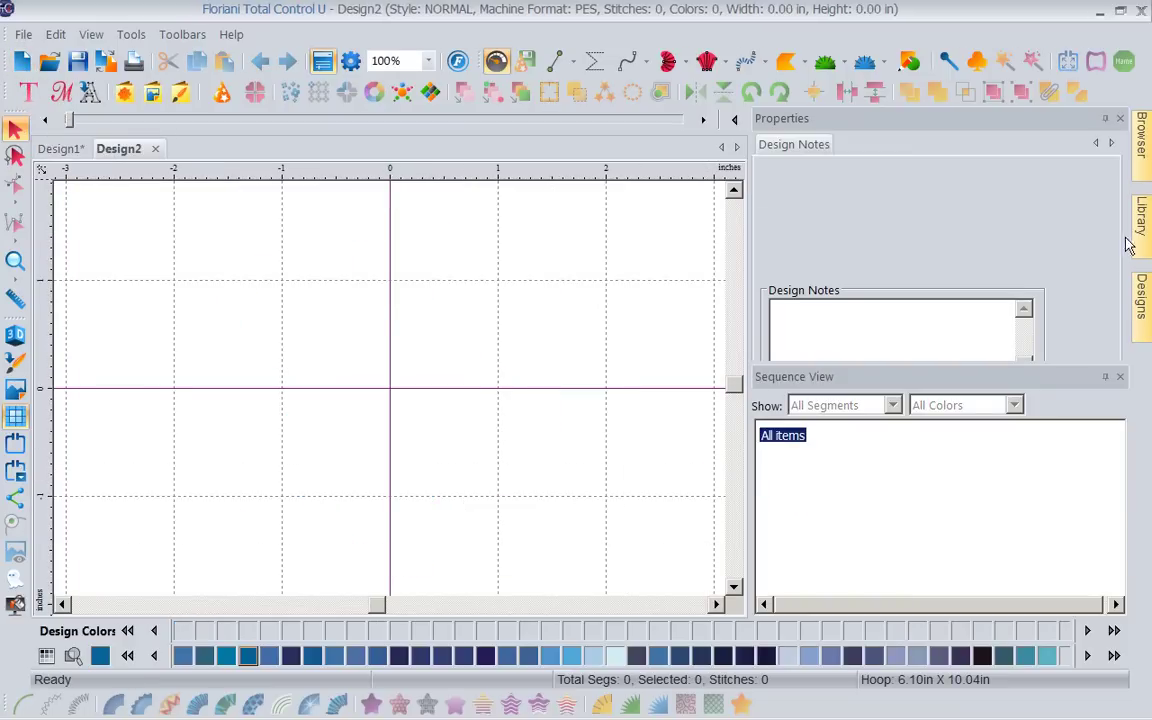
Step: Browse the Library to Americana Quilt > brother-babylock-pes and drag G002.PES onto Design2
{"action": "mouse_move", "coordinate": [1139, 216]}
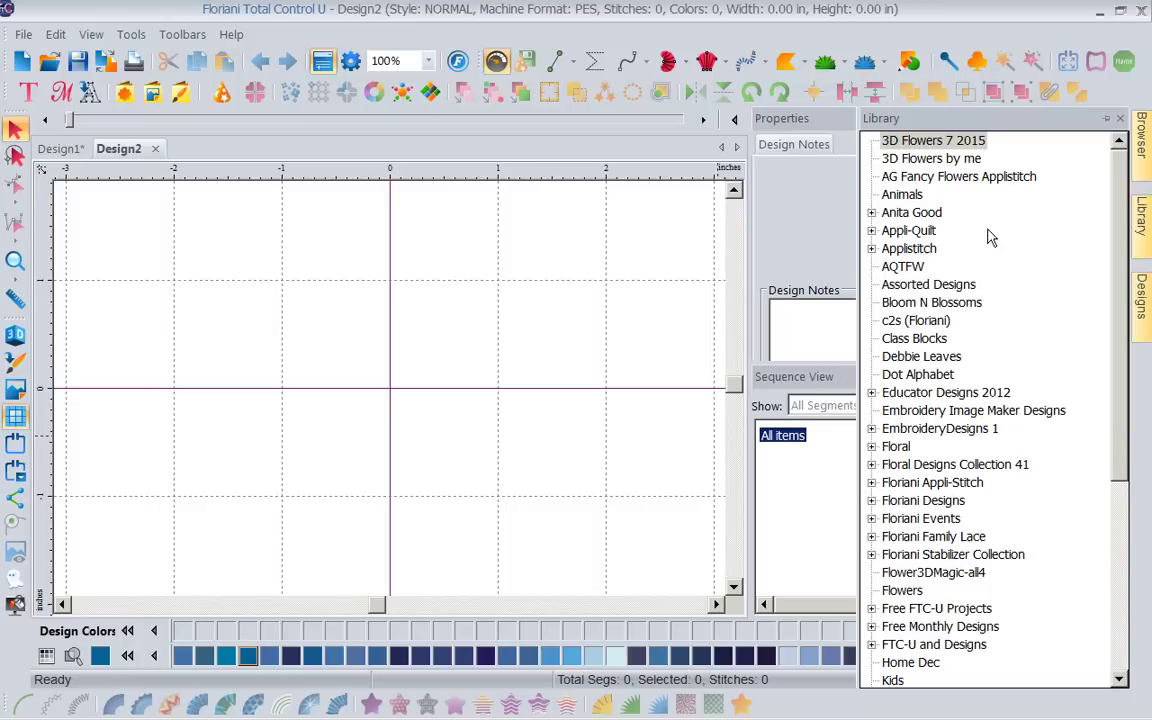
{"action": "left_click", "coordinate": [873, 214]}
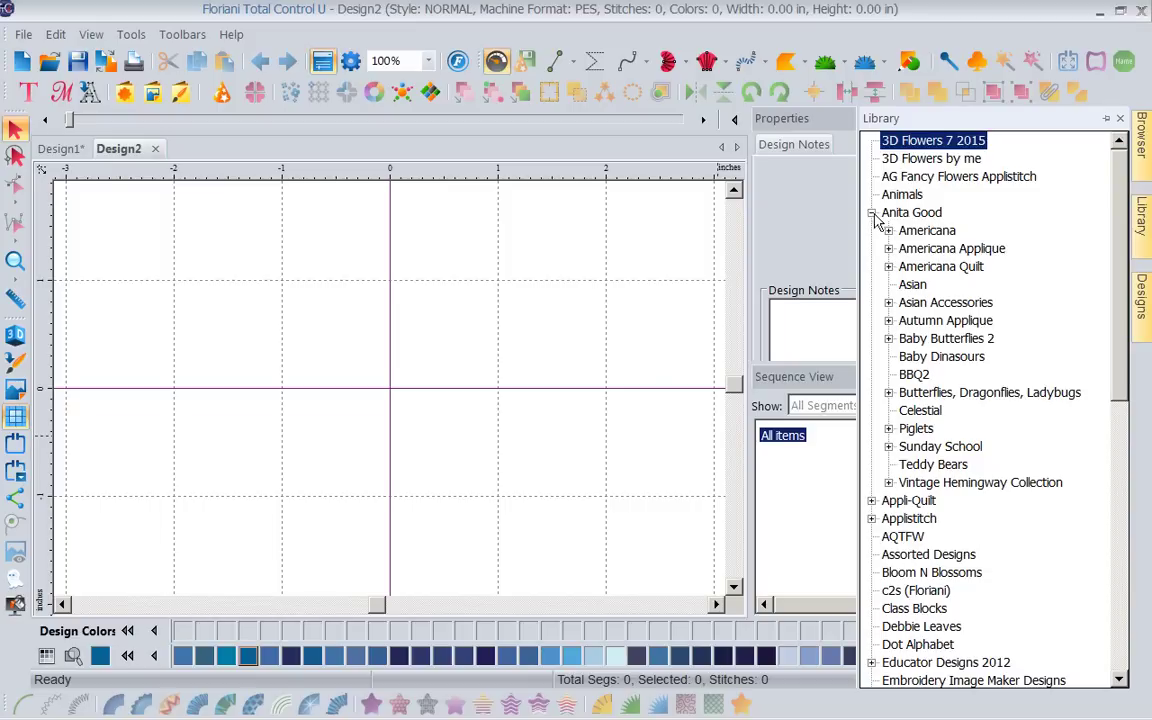
{"action": "left_click", "coordinate": [888, 266]}
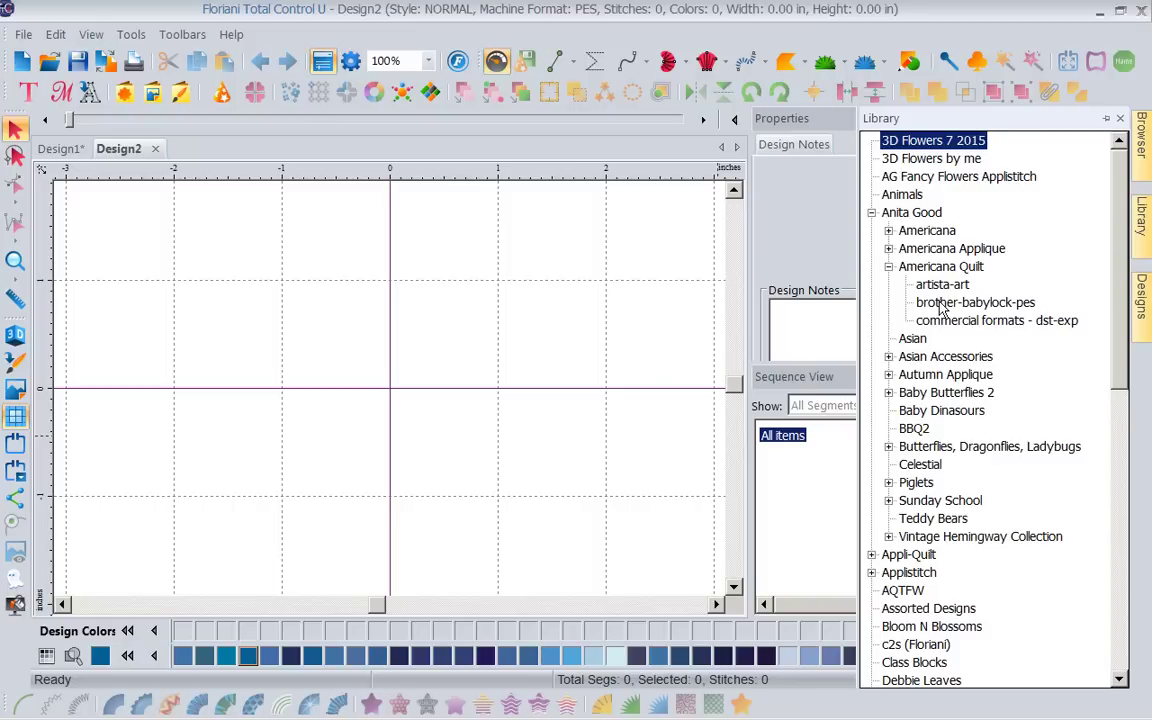
{"action": "left_click", "coordinate": [970, 302]}
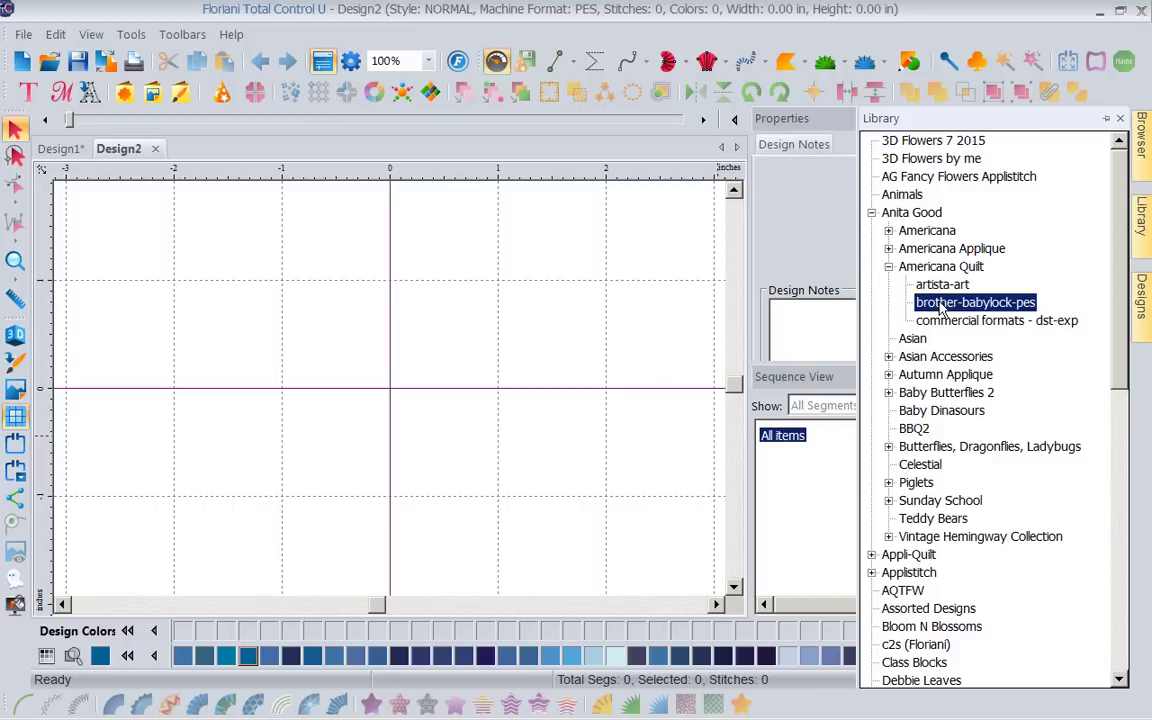
{"action": "left_click", "coordinate": [1145, 298]}
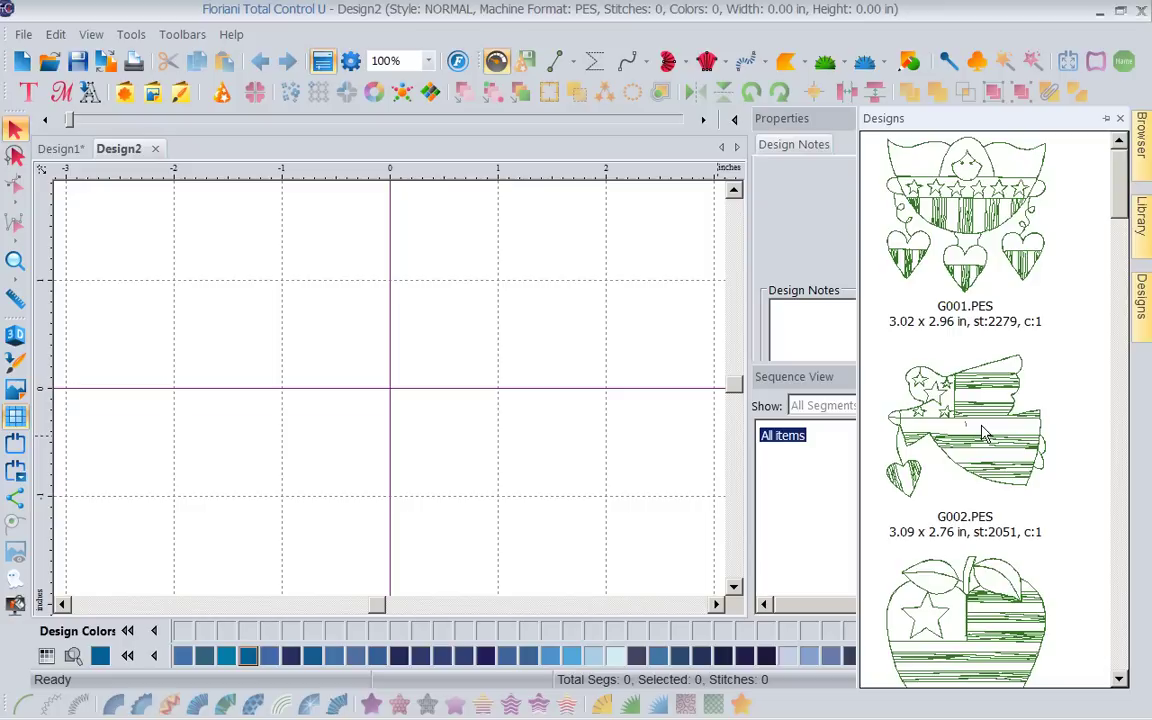
{"action": "left_click_drag", "start_coordinate": [983, 432], "coordinate": [422, 398]}
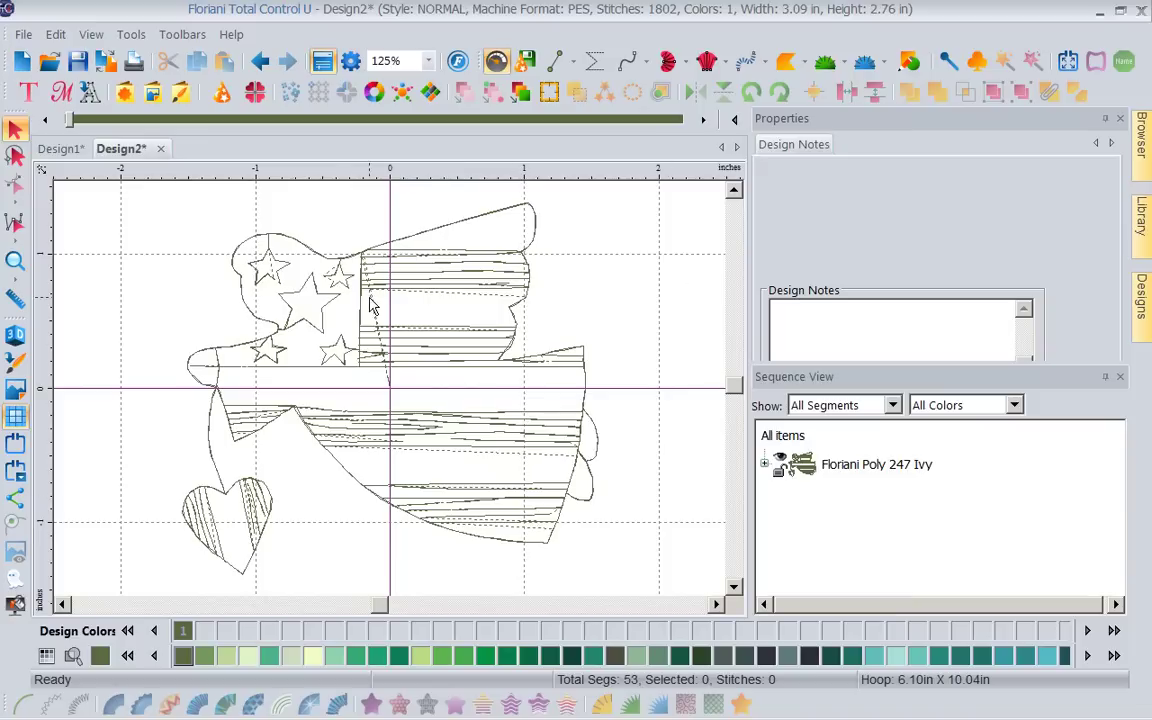
Step: Close Design2 and Design1, discarding their unsaved changes
{"action": "left_click", "coordinate": [160, 148]}
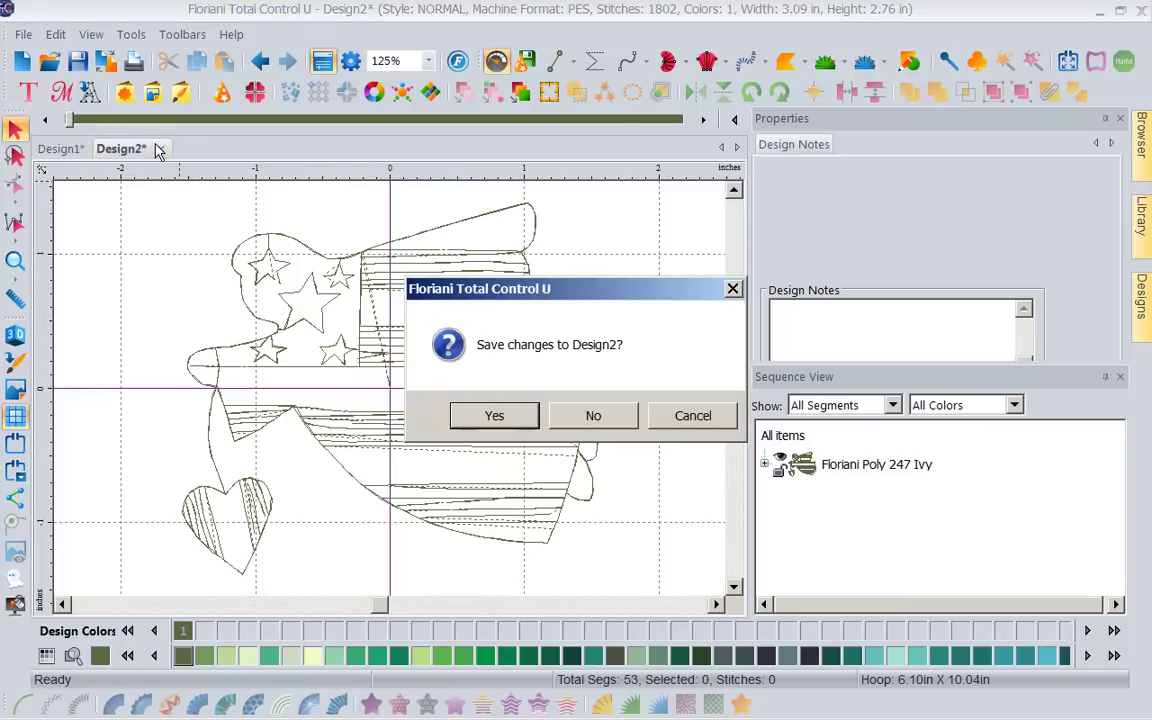
{"action": "left_click", "coordinate": [588, 415]}
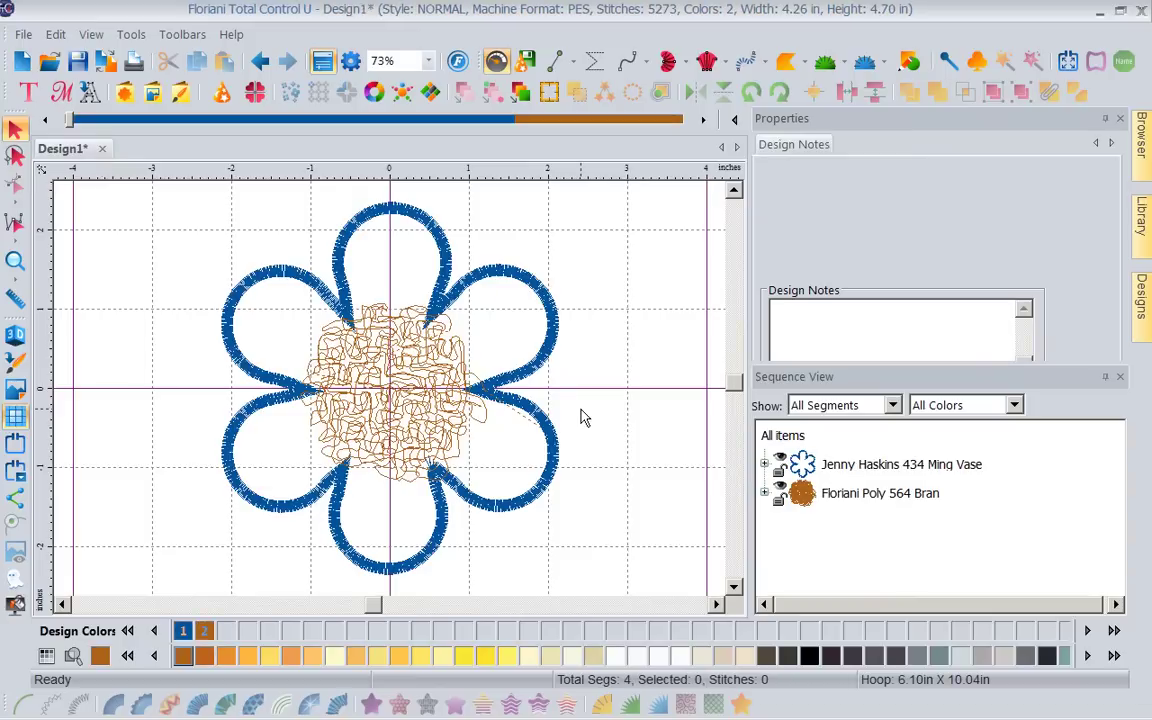
{"action": "left_click", "coordinate": [101, 148]}
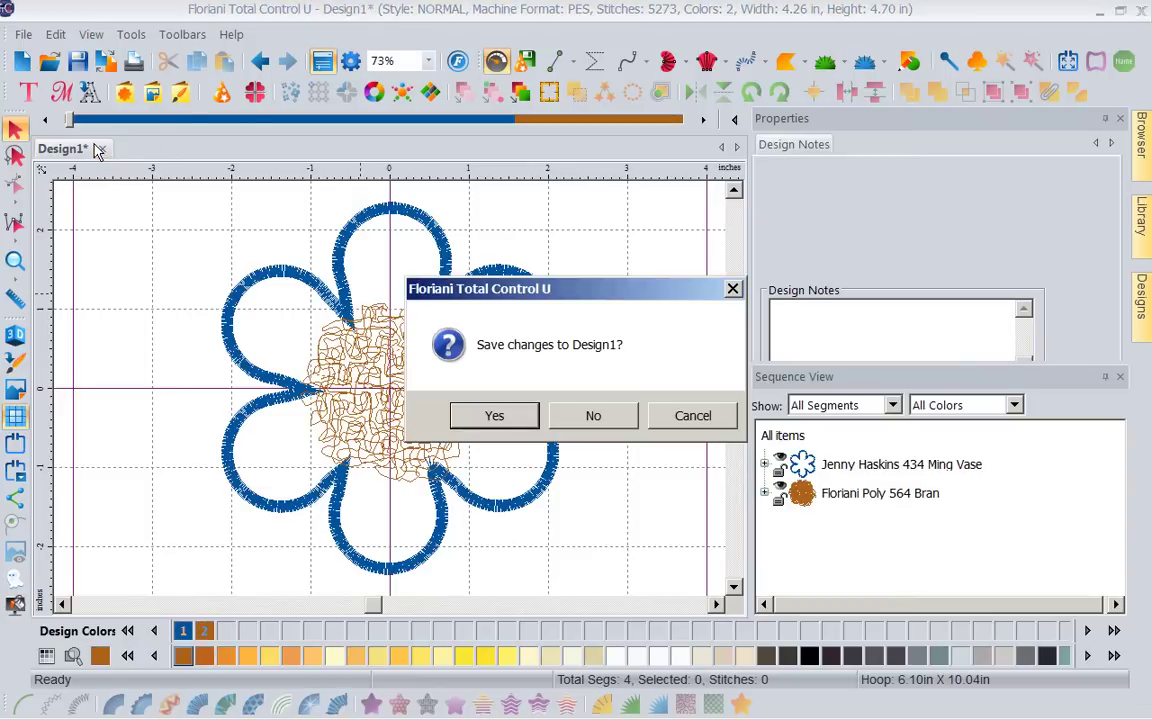
{"action": "left_click", "coordinate": [617, 416]}
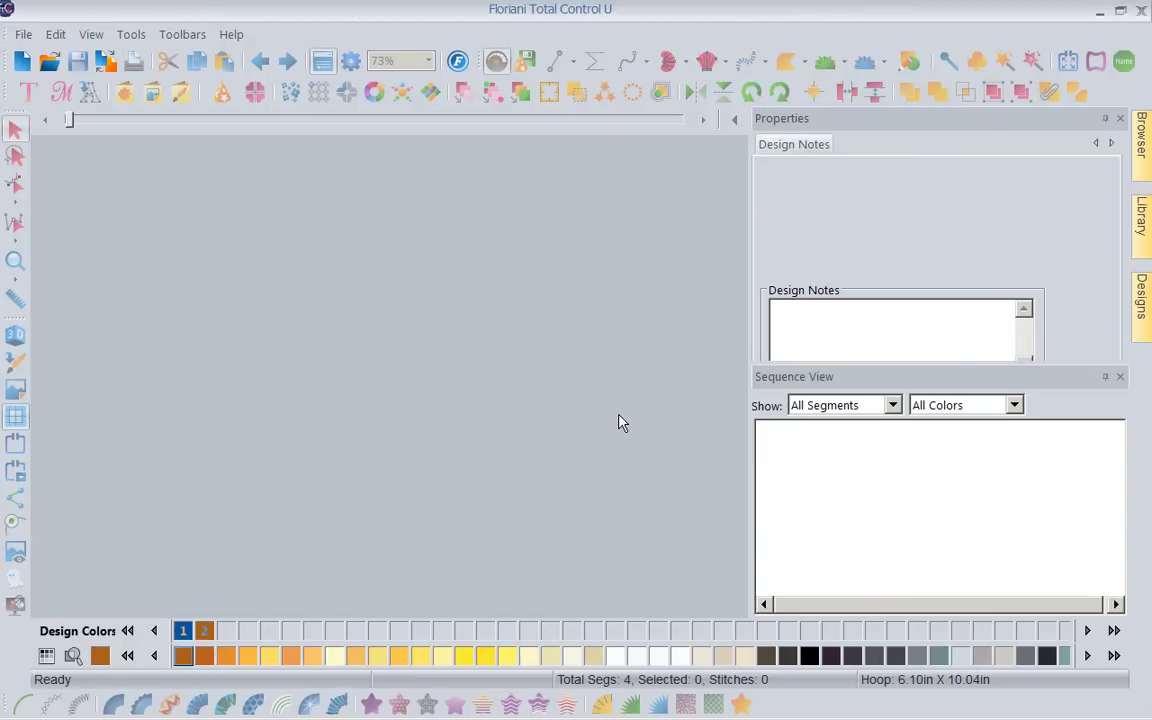
Step: Exit and relaunch Floriani Total Control U, dismissing the My Floriani Today welcome window
{"action": "left_click", "coordinate": [1143, 12]}
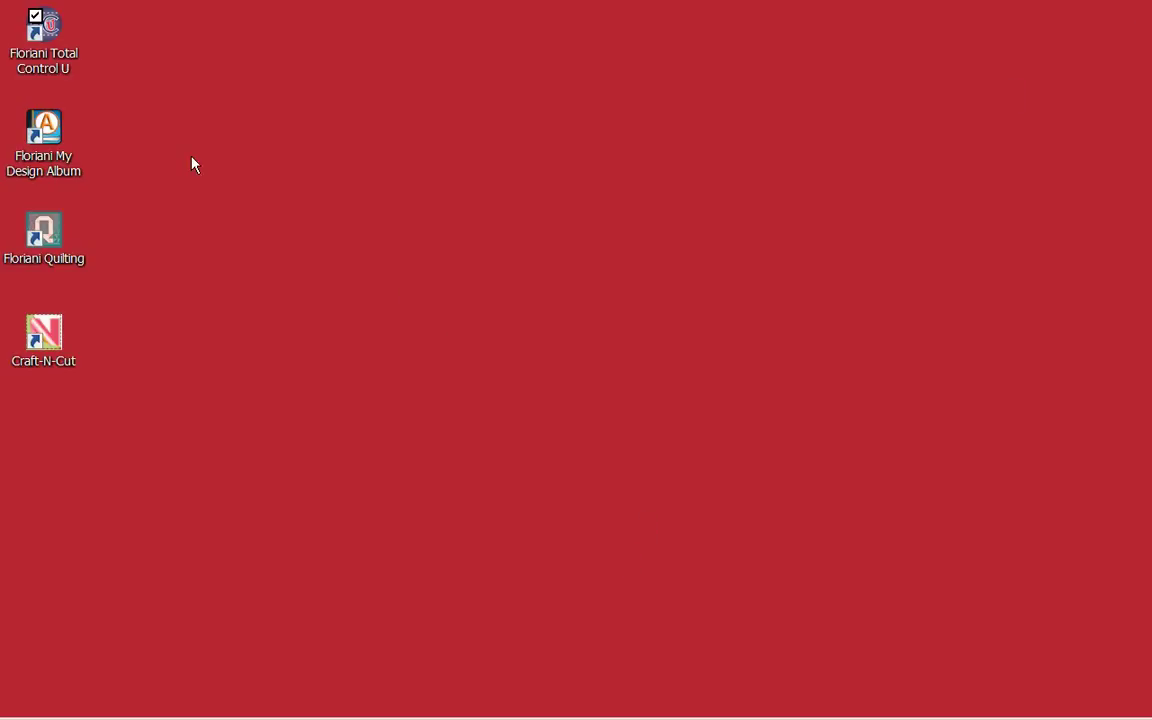
{"action": "double_click", "coordinate": [38, 30]}
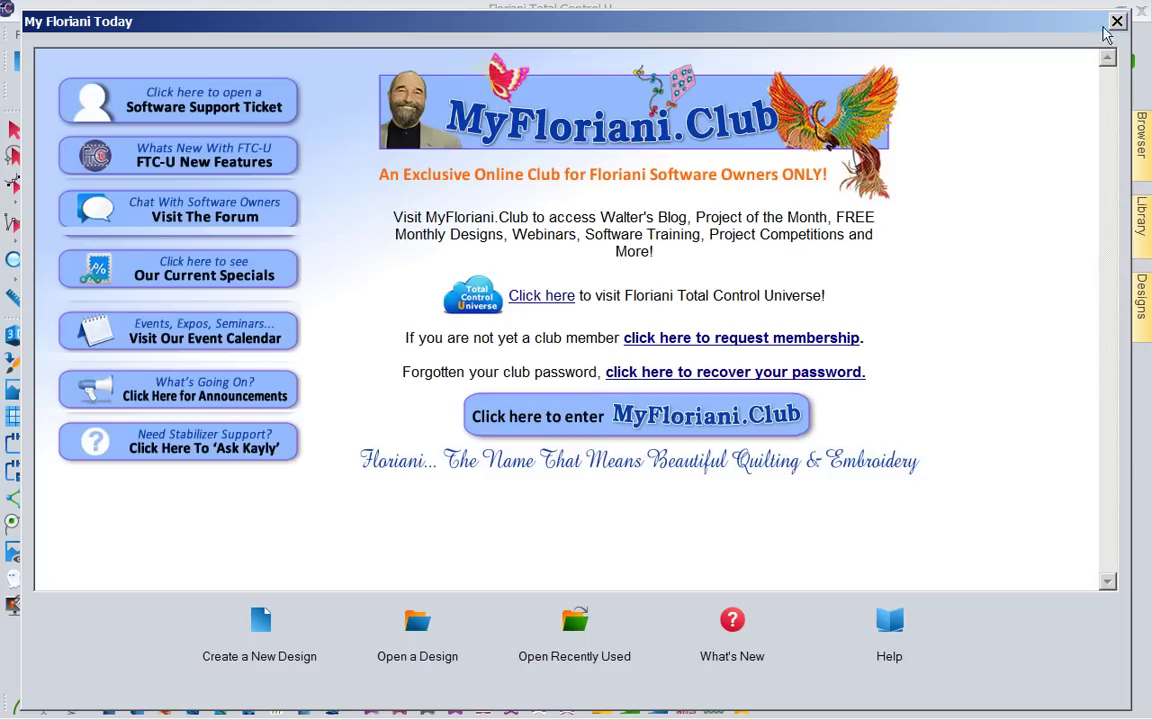
{"action": "left_click", "coordinate": [1116, 21]}
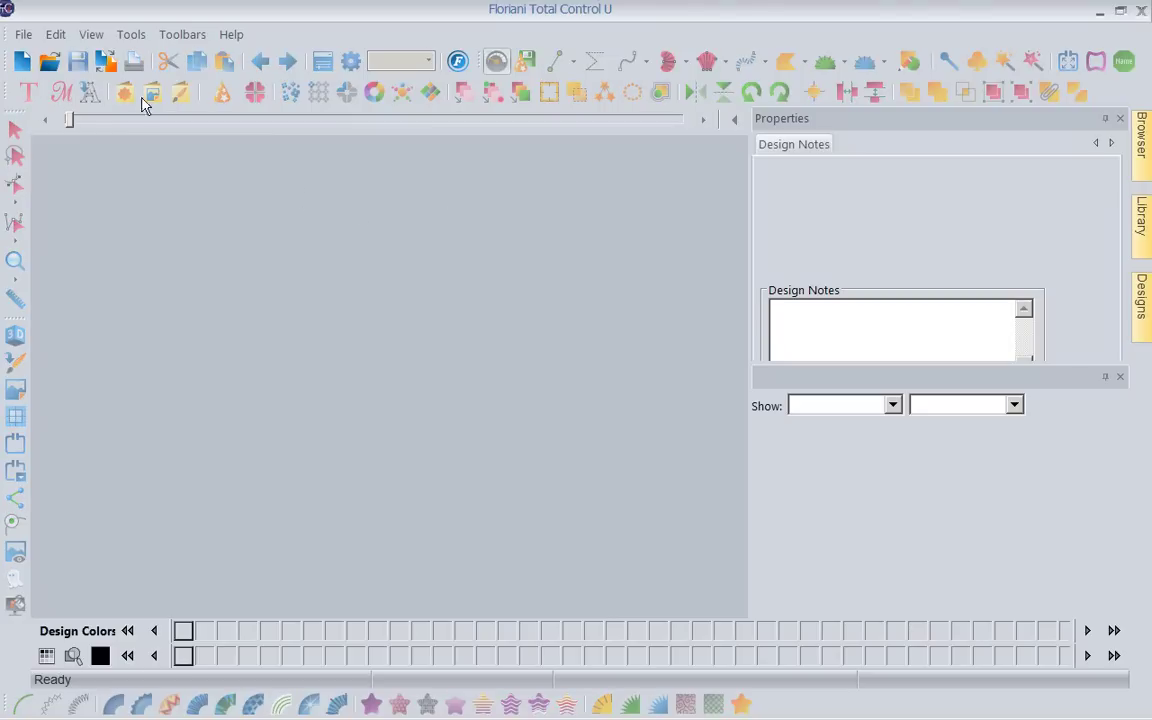
Step: Start a new blank design and pick Floriani Poly for Color match on loading in Preferences
{"action": "left_click", "coordinate": [22, 62]}
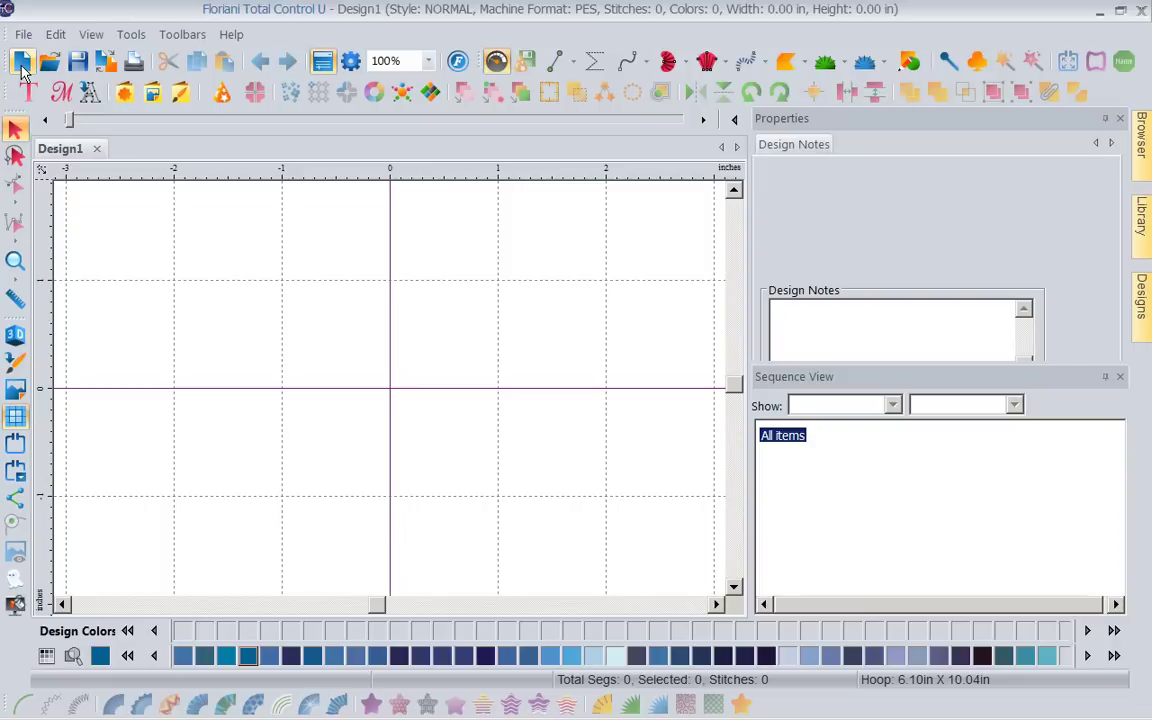
{"action": "left_click", "coordinate": [134, 35]}
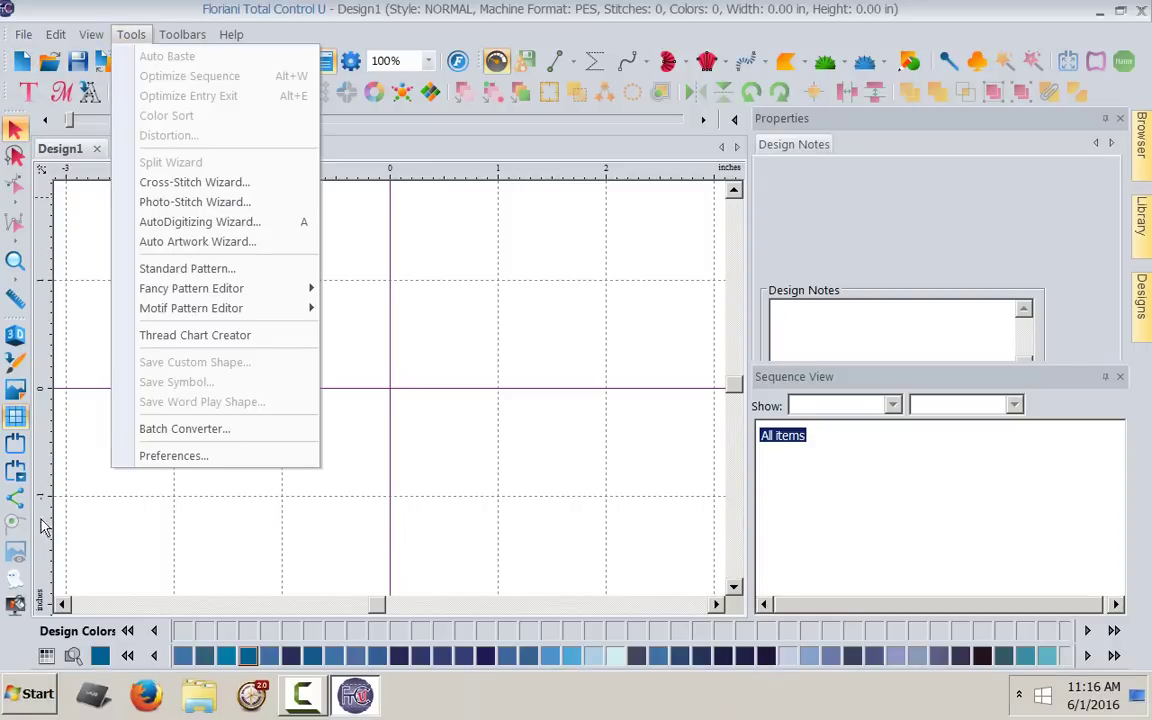
{"action": "left_click", "coordinate": [145, 457]}
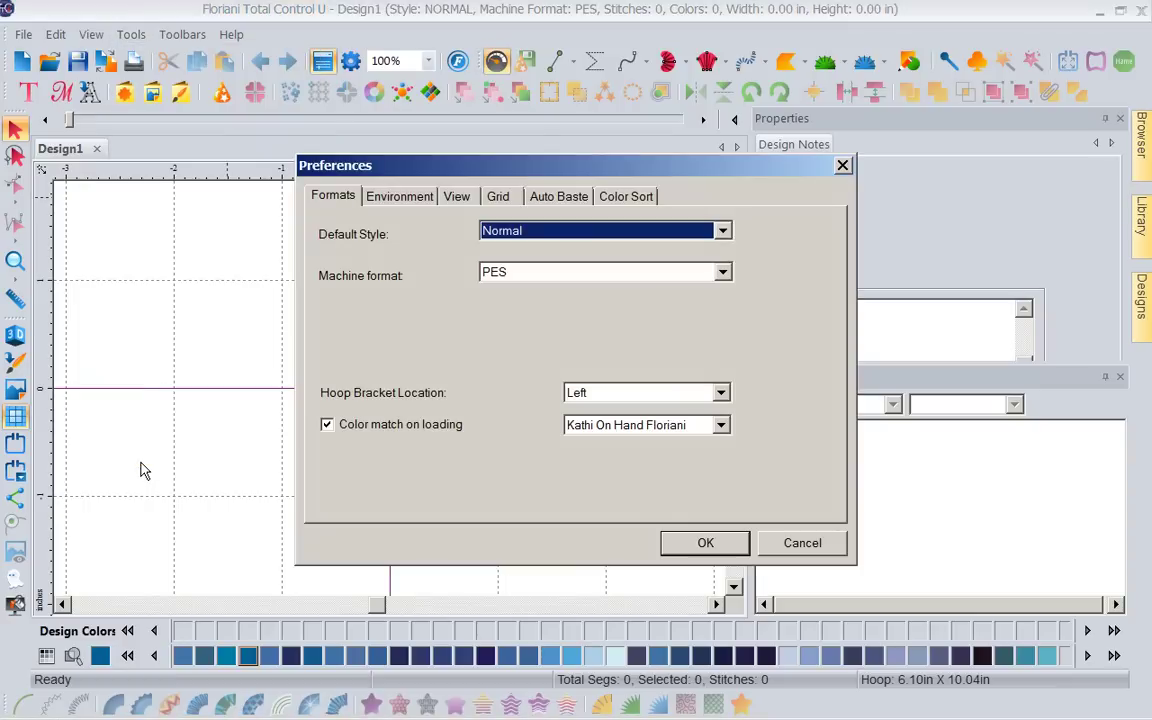
{"action": "left_click", "coordinate": [722, 427]}
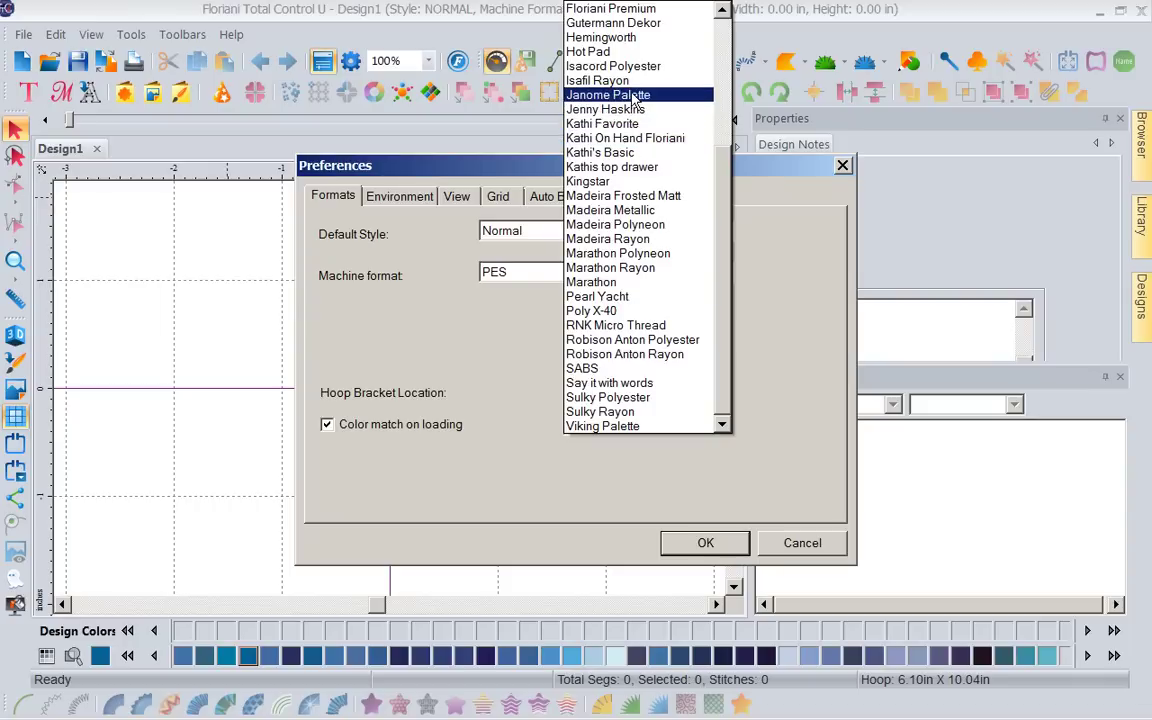
{"action": "left_click", "coordinate": [724, 10]}
{"action": "scroll", "coordinate": [727, 10], "scroll_direction": "up", "scroll_amount": 3}
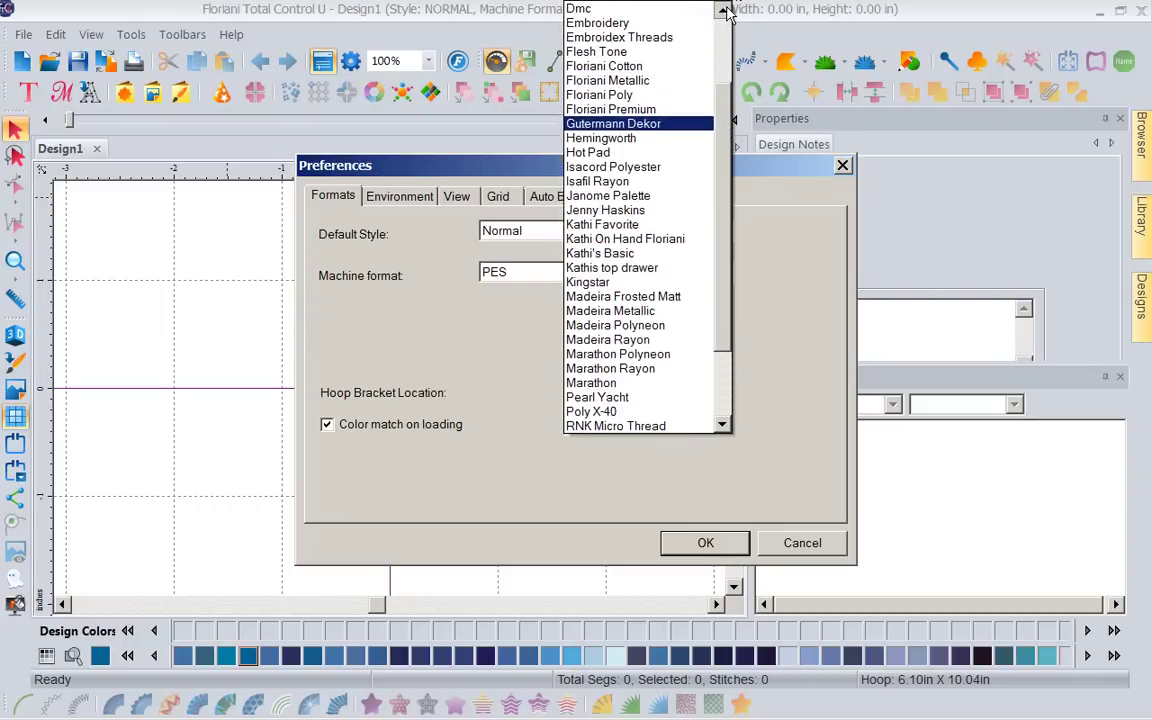
{"action": "left_click", "coordinate": [643, 134]}
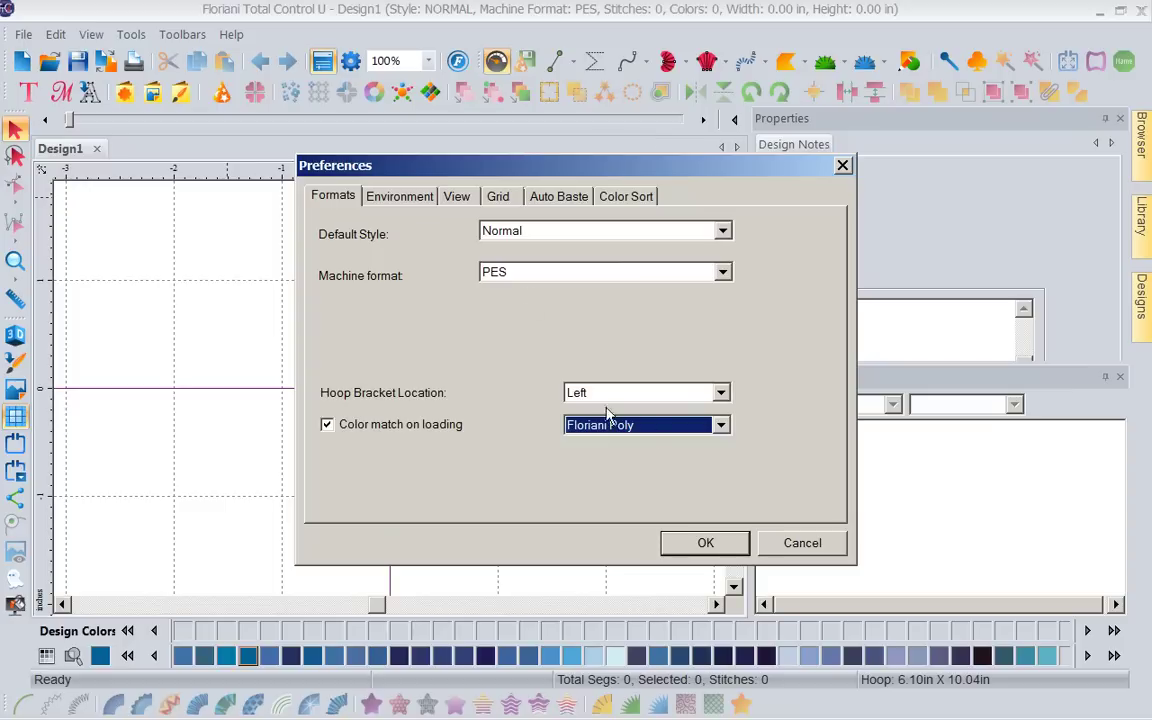
Step: Confirm the Floriani Poly preference, then set Color match on loading to Kathi's Basic and confirm
{"action": "left_click", "coordinate": [705, 543]}
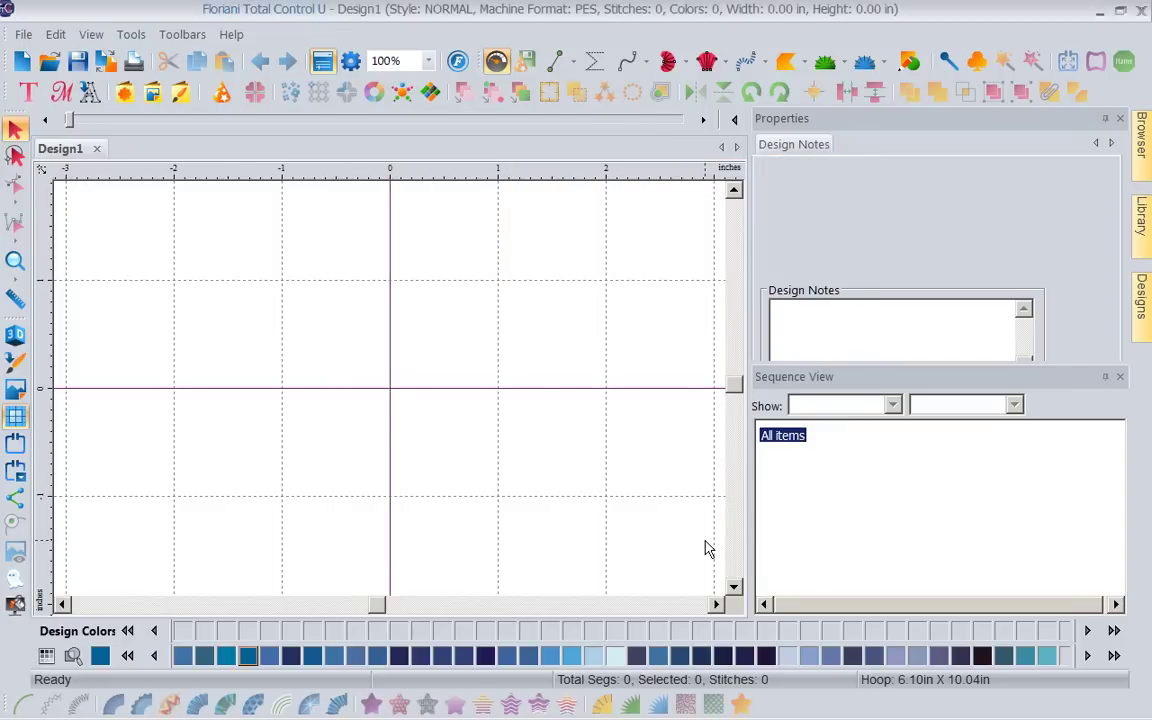
{"action": "left_click", "coordinate": [135, 38]}
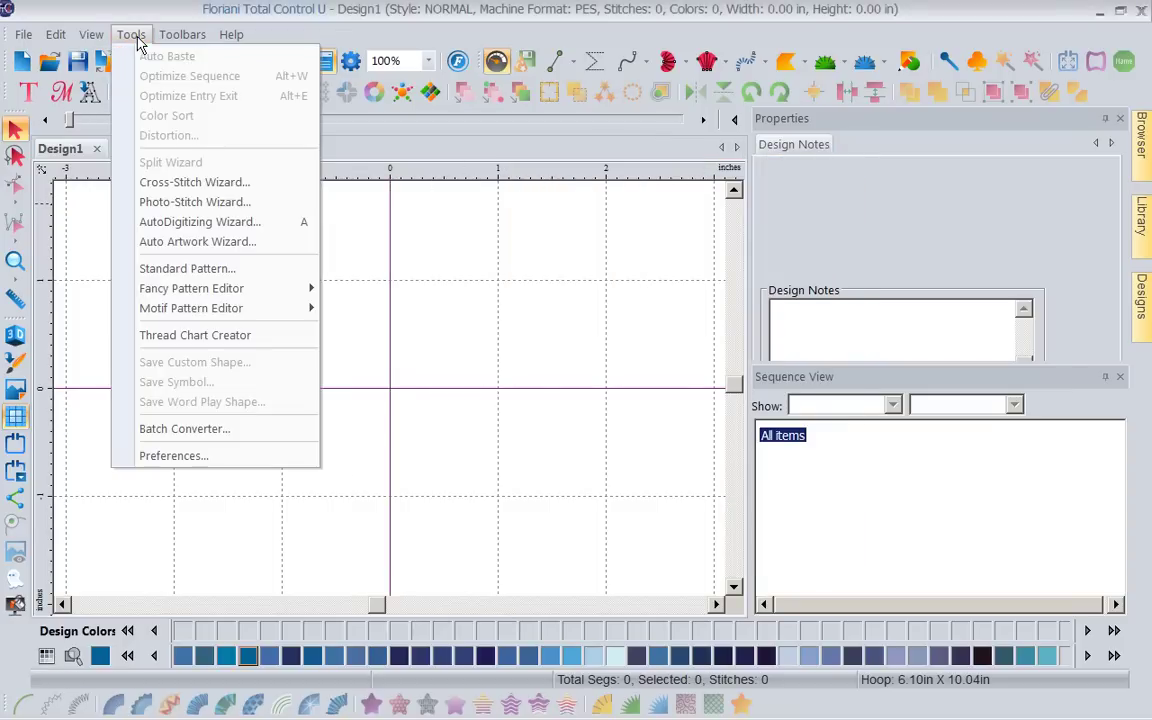
{"action": "left_click", "coordinate": [185, 462]}
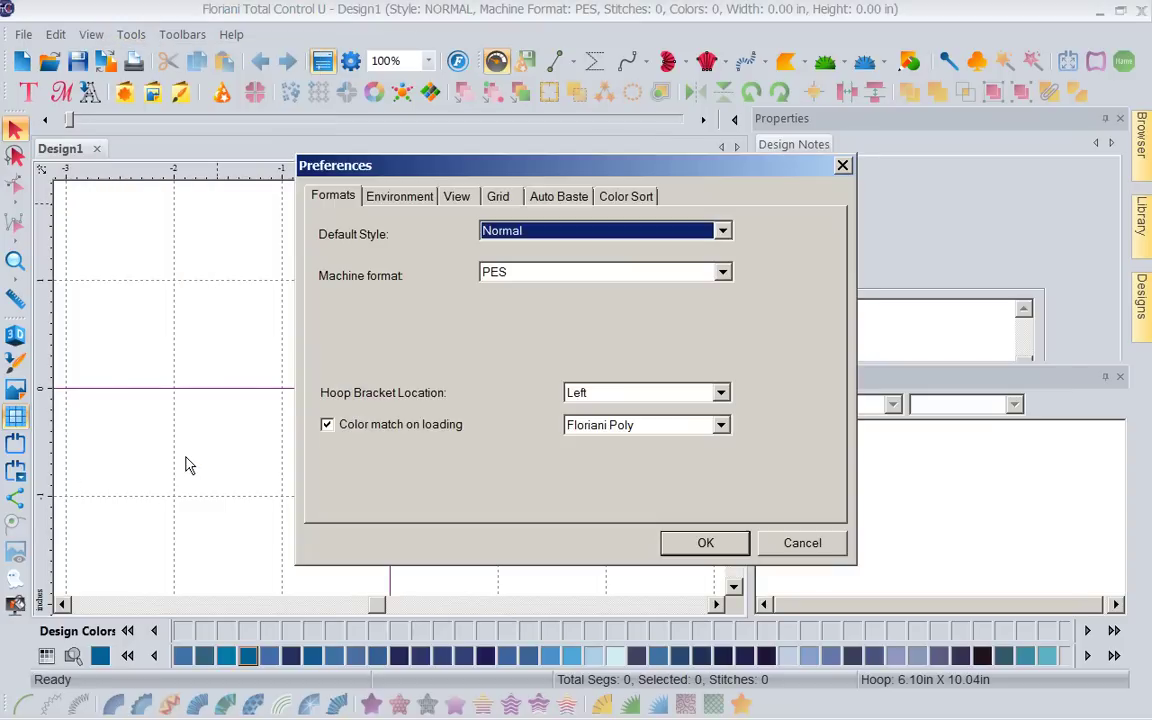
{"action": "left_click", "coordinate": [721, 426]}
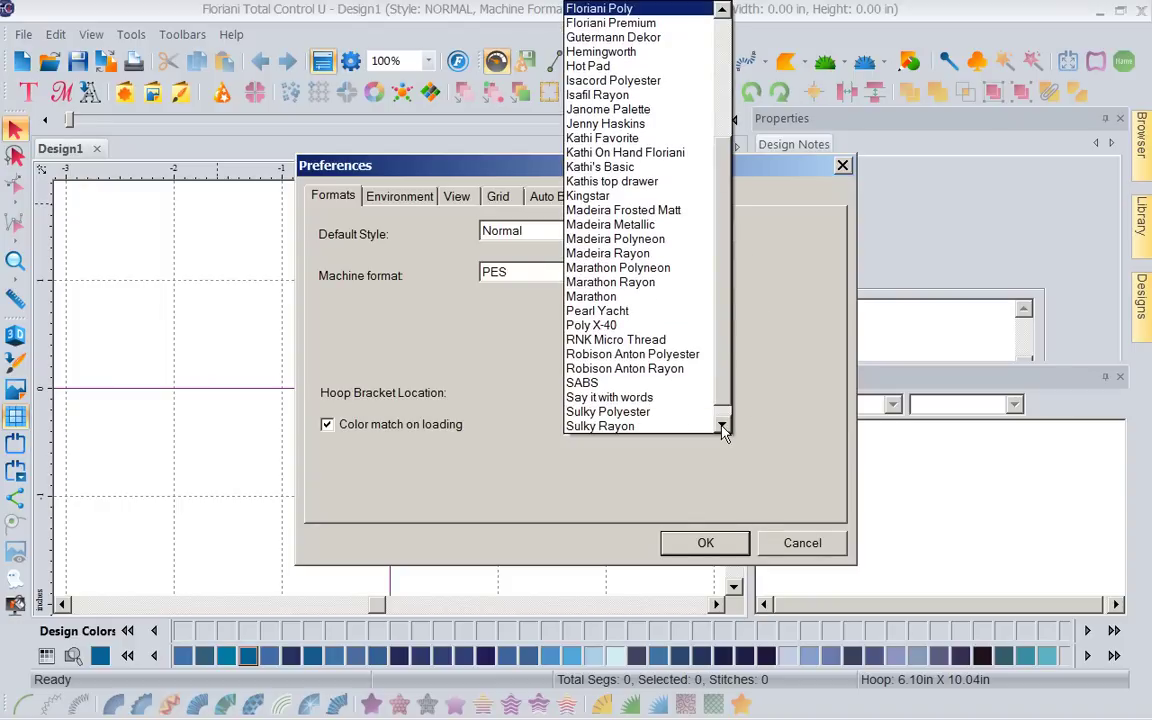
{"action": "left_click", "coordinate": [632, 168]}
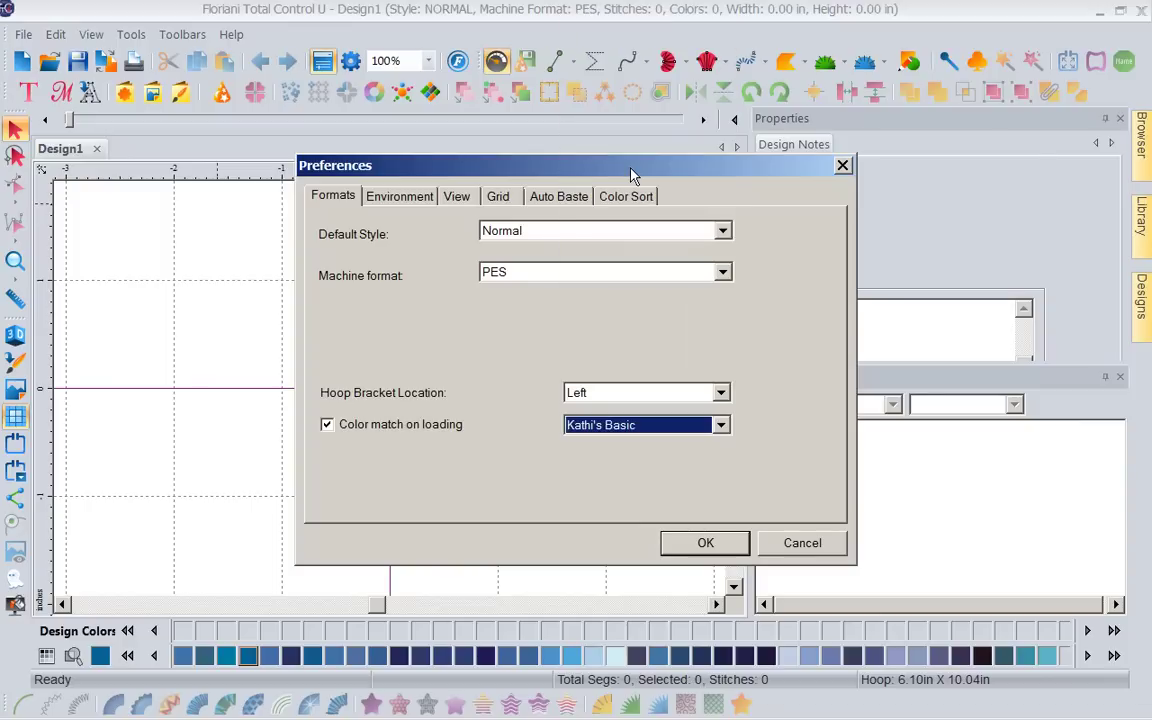
{"action": "left_click", "coordinate": [705, 545]}
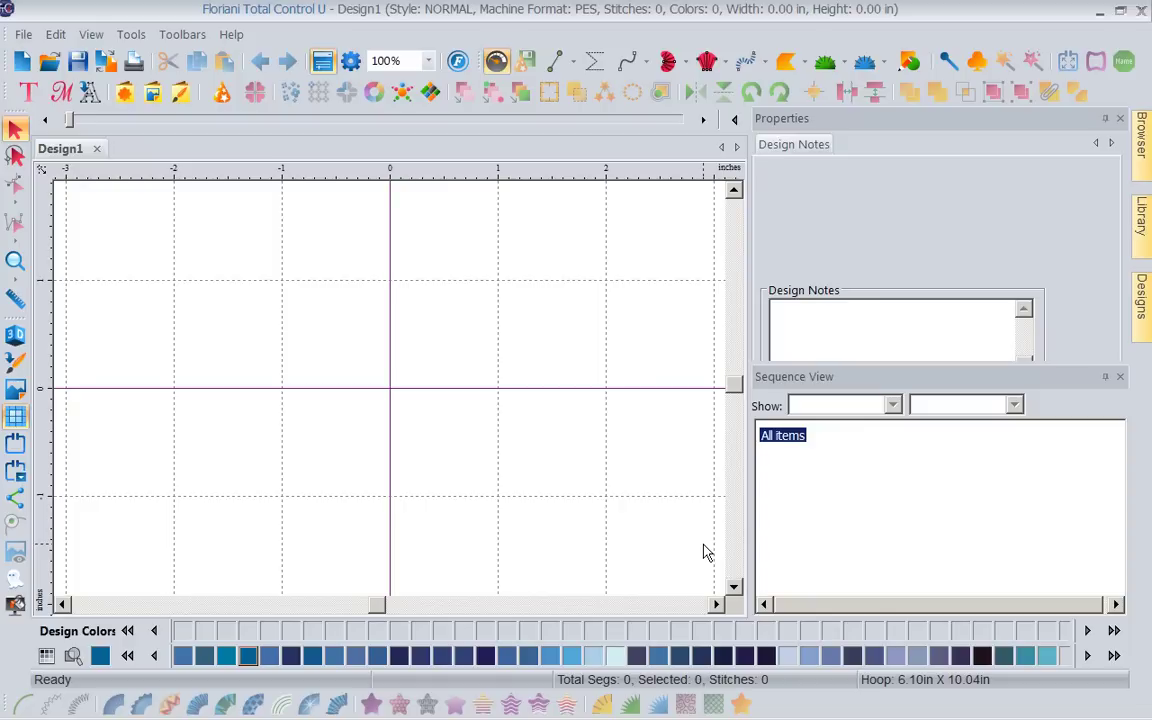
Step: Switch the Design Colors thread chart to Kathi On Hand Floriani
{"action": "left_click", "coordinate": [47, 657]}
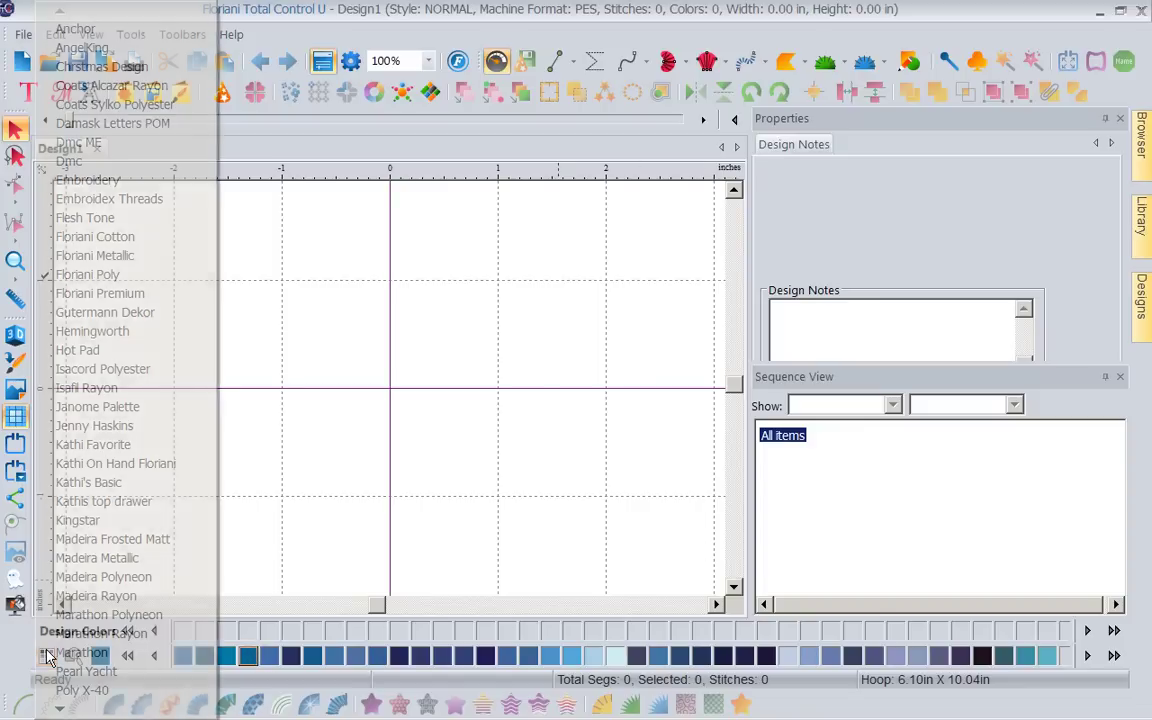
{"action": "left_click", "coordinate": [60, 652]}
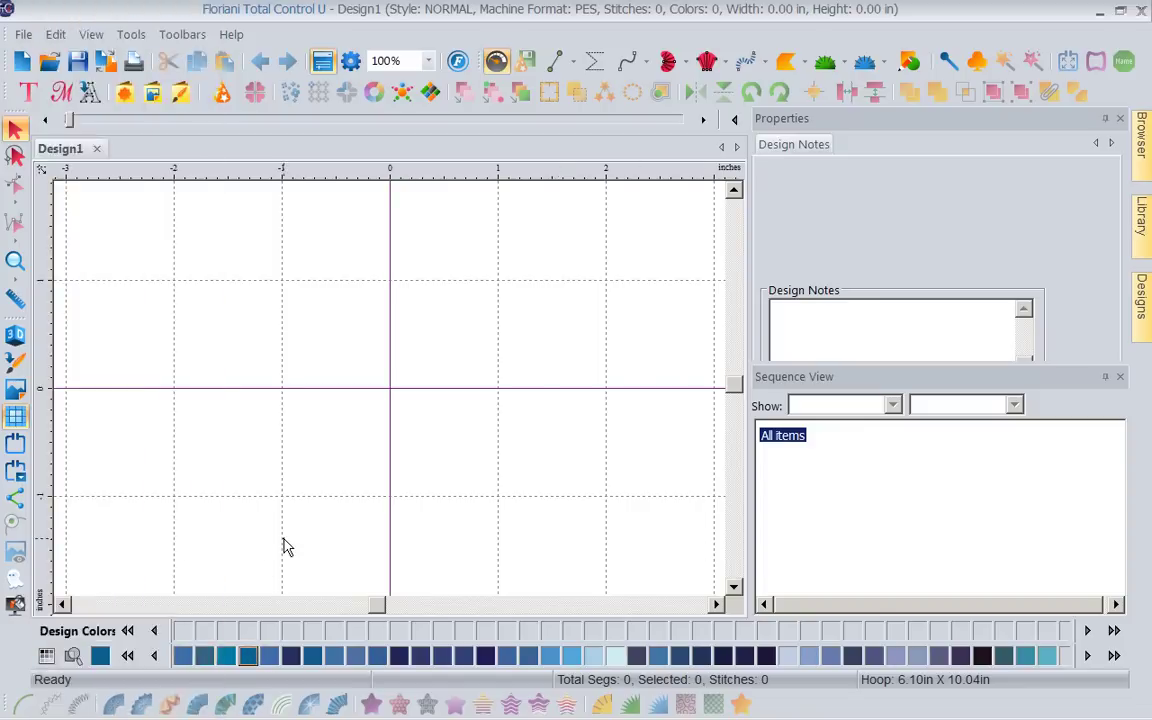
{"action": "left_click", "coordinate": [47, 657]}
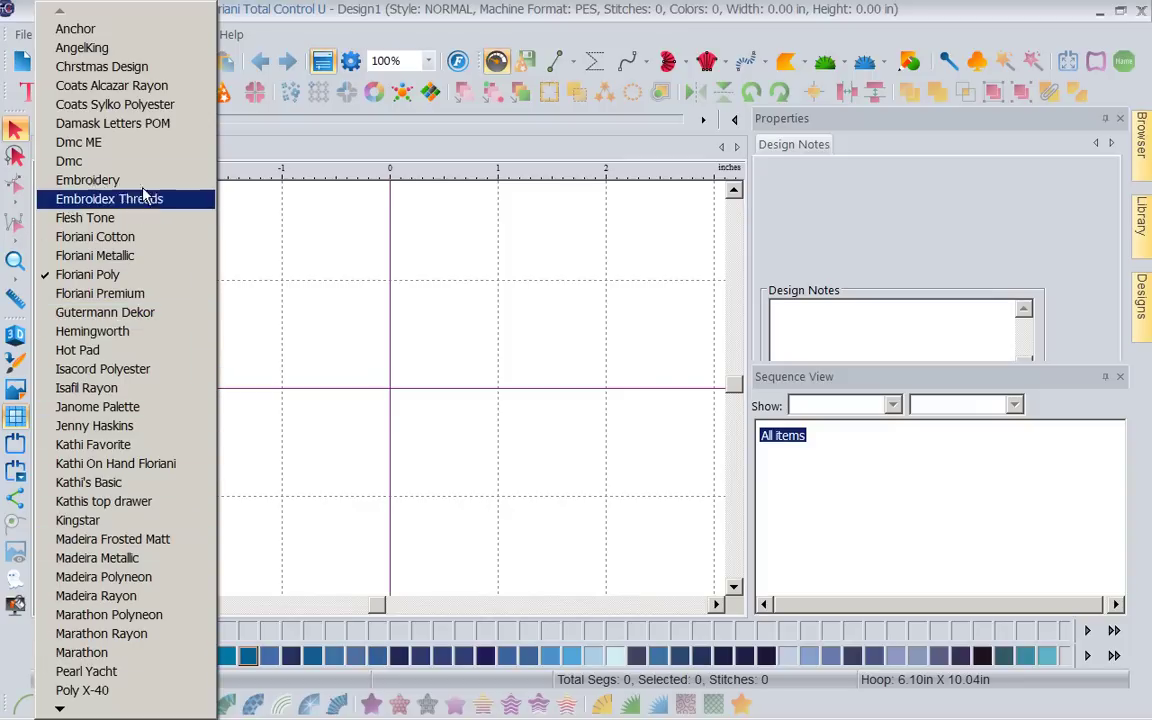
{"action": "left_click", "coordinate": [110, 466]}
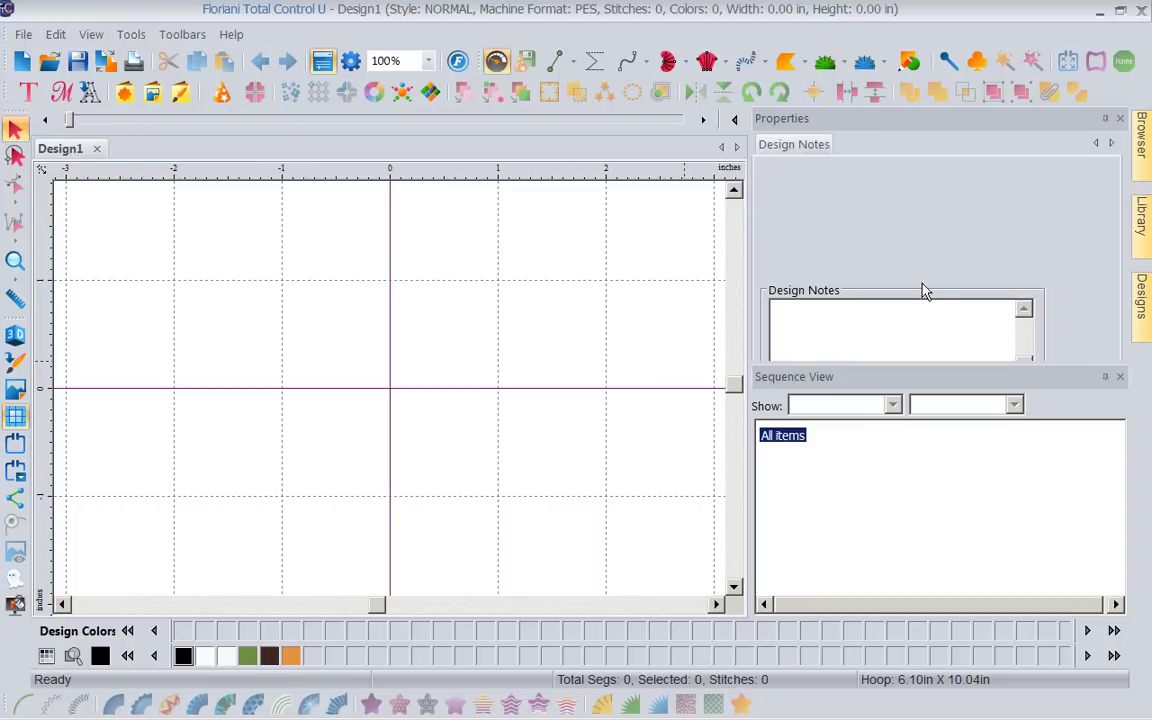
Step: Browse the Library to Anita Good > Autumn Applique > brother-babylock-pes and list its designs
{"action": "left_click", "coordinate": [1141, 300]}
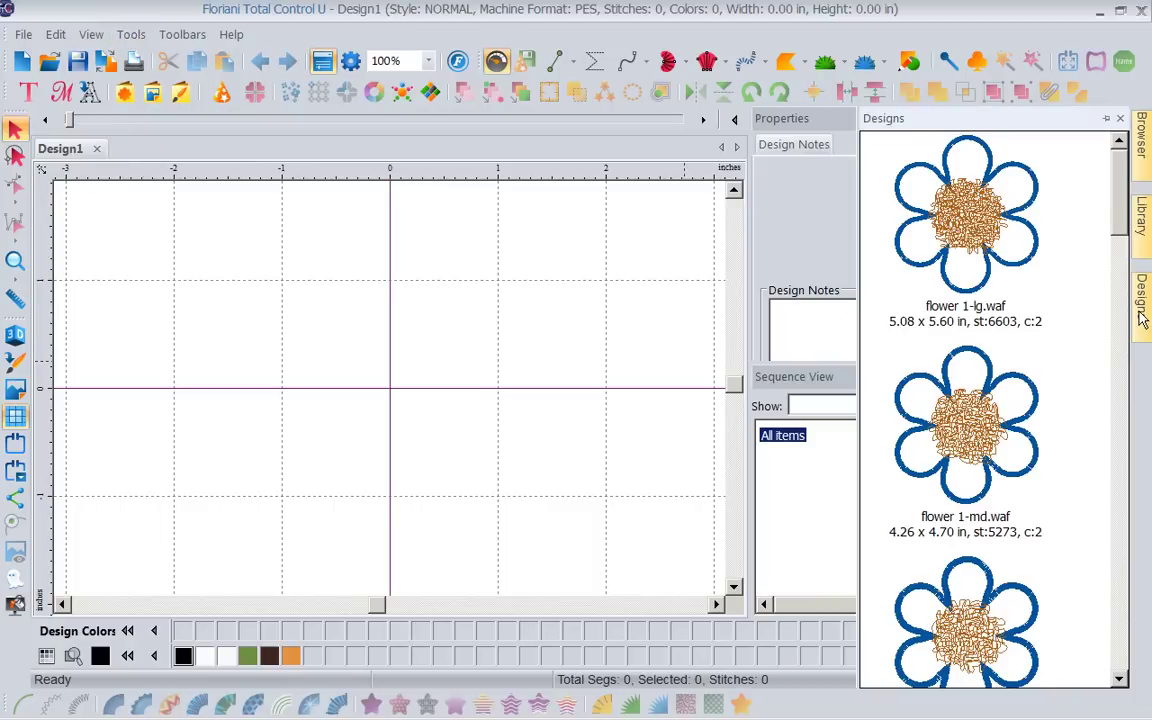
{"action": "left_click", "coordinate": [1141, 228]}
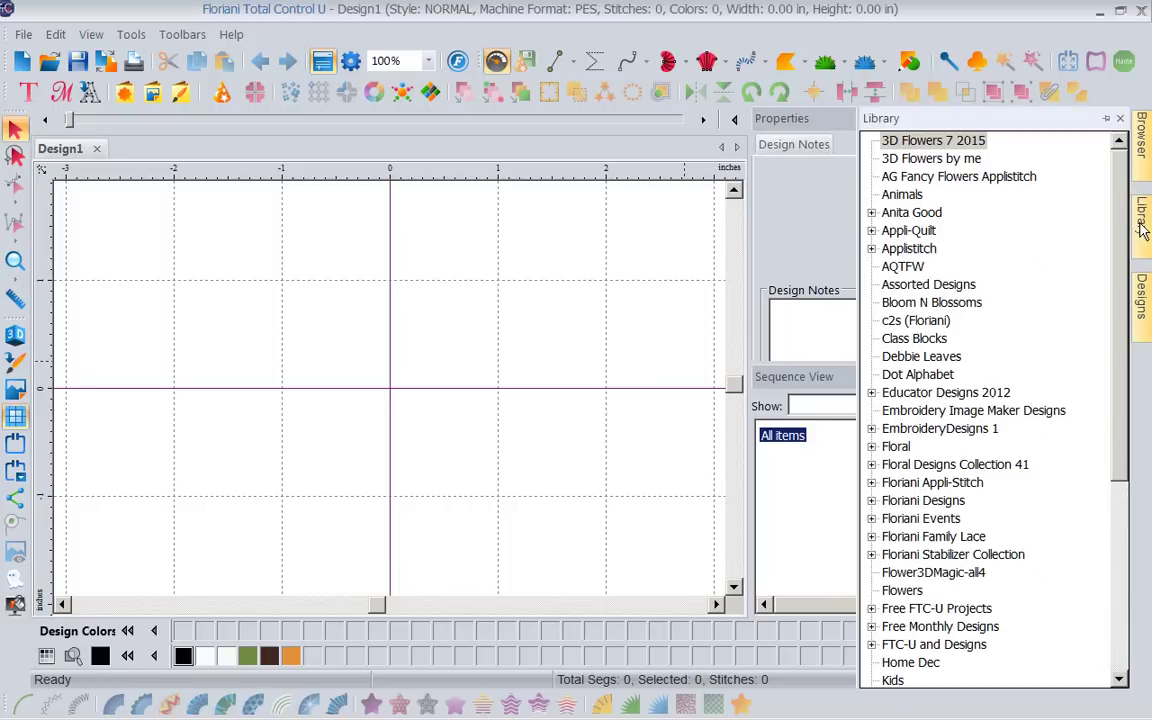
{"action": "left_click", "coordinate": [871, 213]}
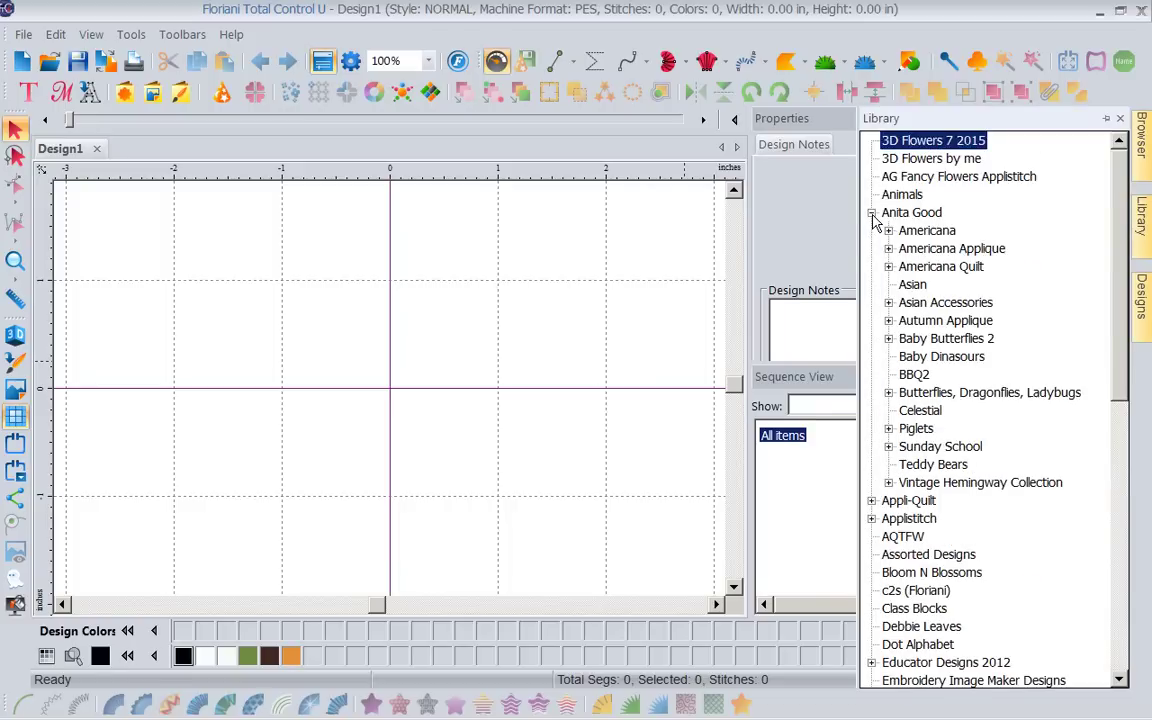
{"action": "left_click", "coordinate": [889, 321]}
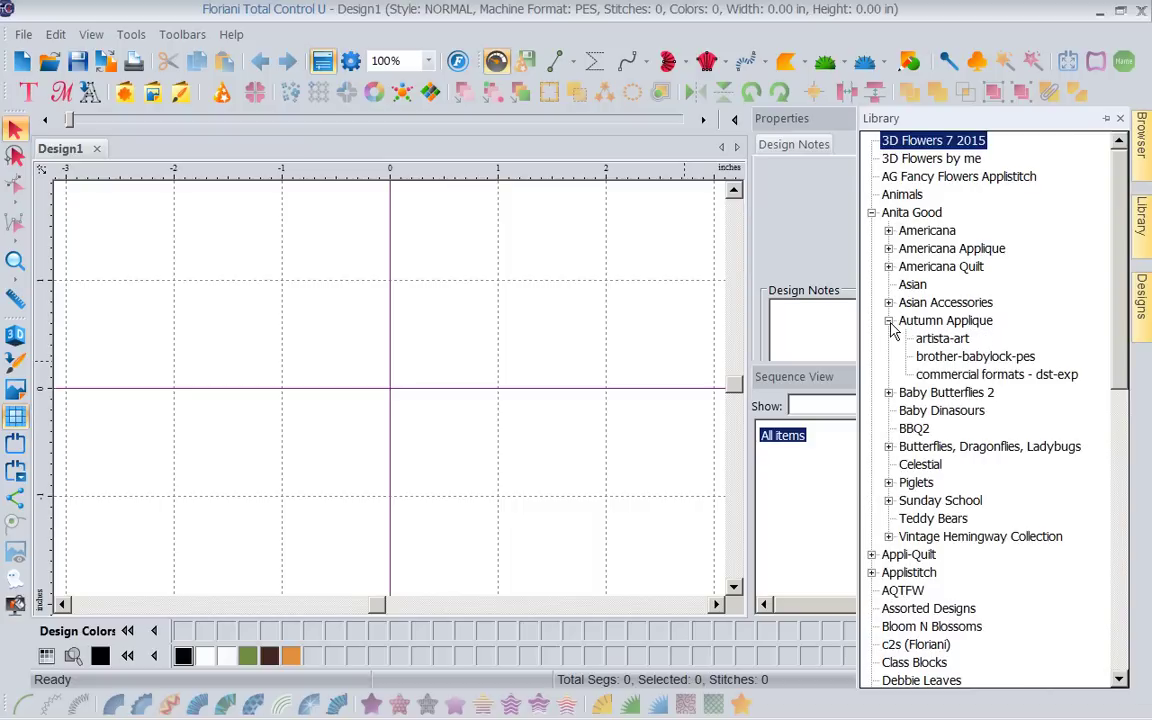
{"action": "left_click", "coordinate": [968, 360]}
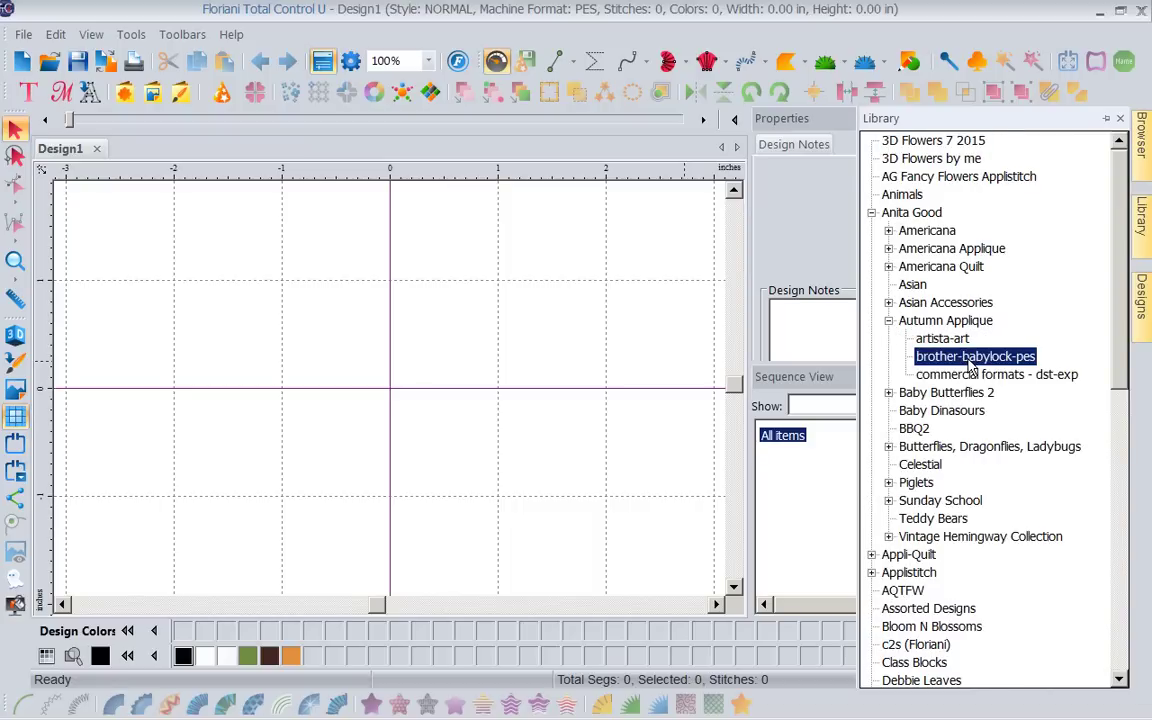
{"action": "left_click", "coordinate": [1147, 318]}
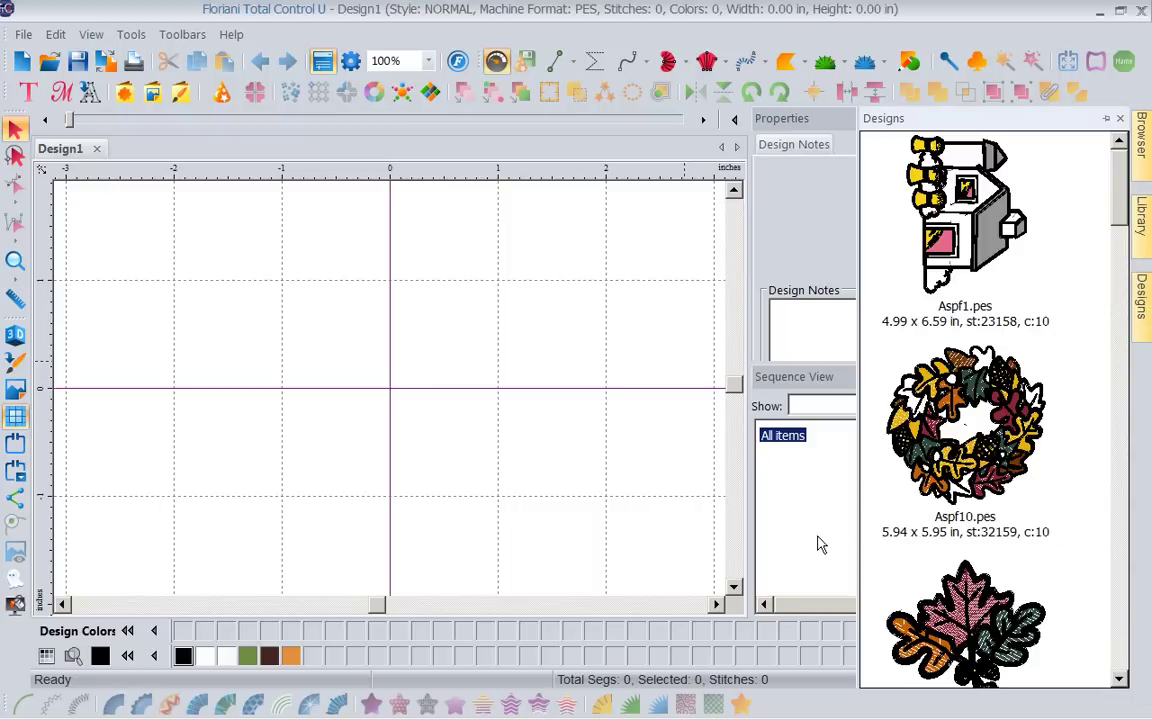
Step: Drag the Aspf10.pes wreath onto the Design1 canvas, matched to Kathi On Hand Floriani threads
{"action": "left_click_drag", "start_coordinate": [965, 425], "coordinate": [463, 392]}
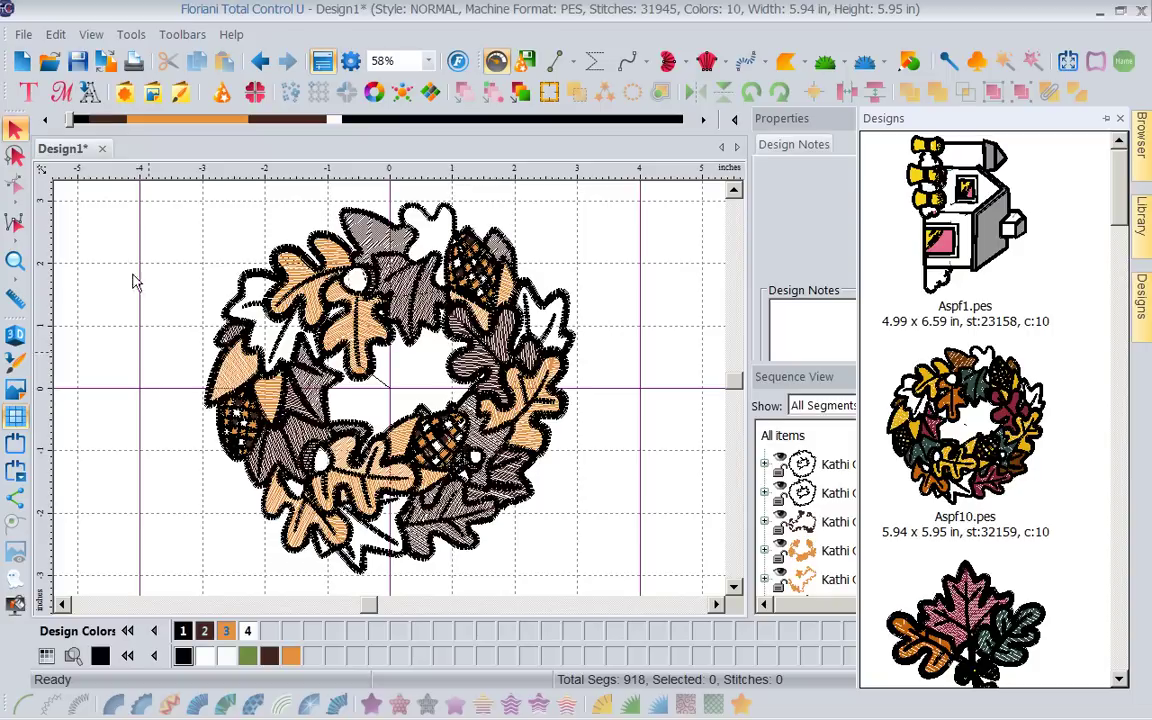
Step: Set Color match on loading back to Floriani Poly in Preferences and confirm
{"action": "left_click", "coordinate": [134, 36]}
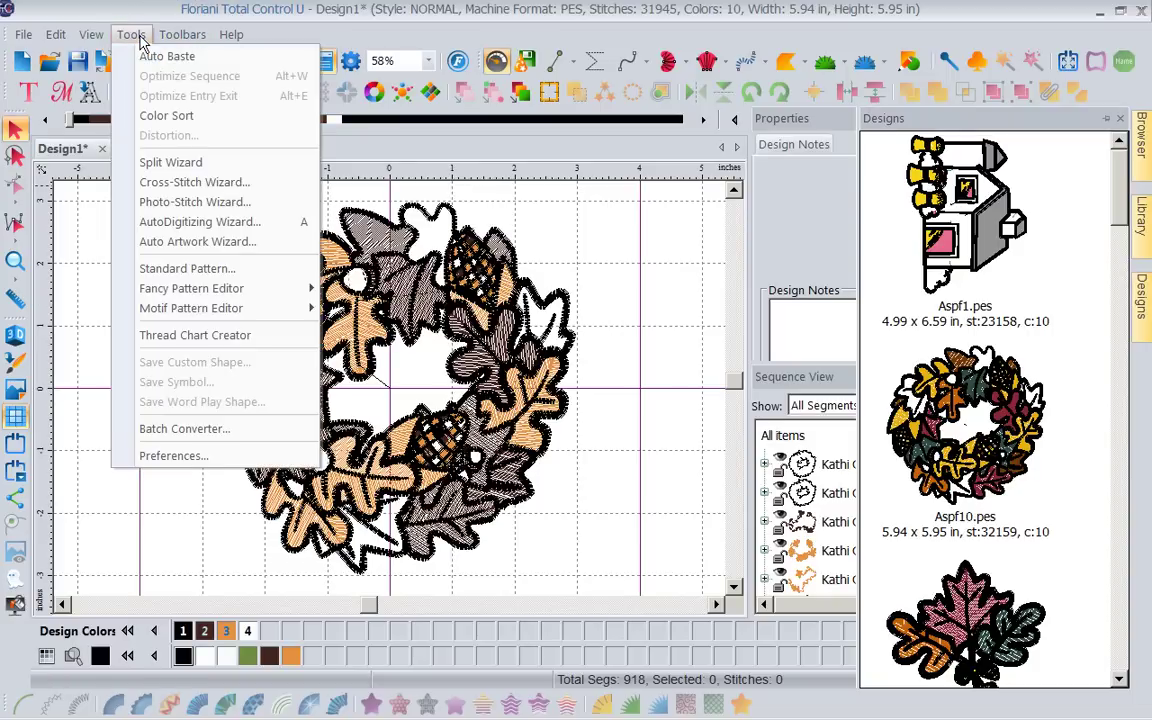
{"action": "left_click", "coordinate": [175, 457]}
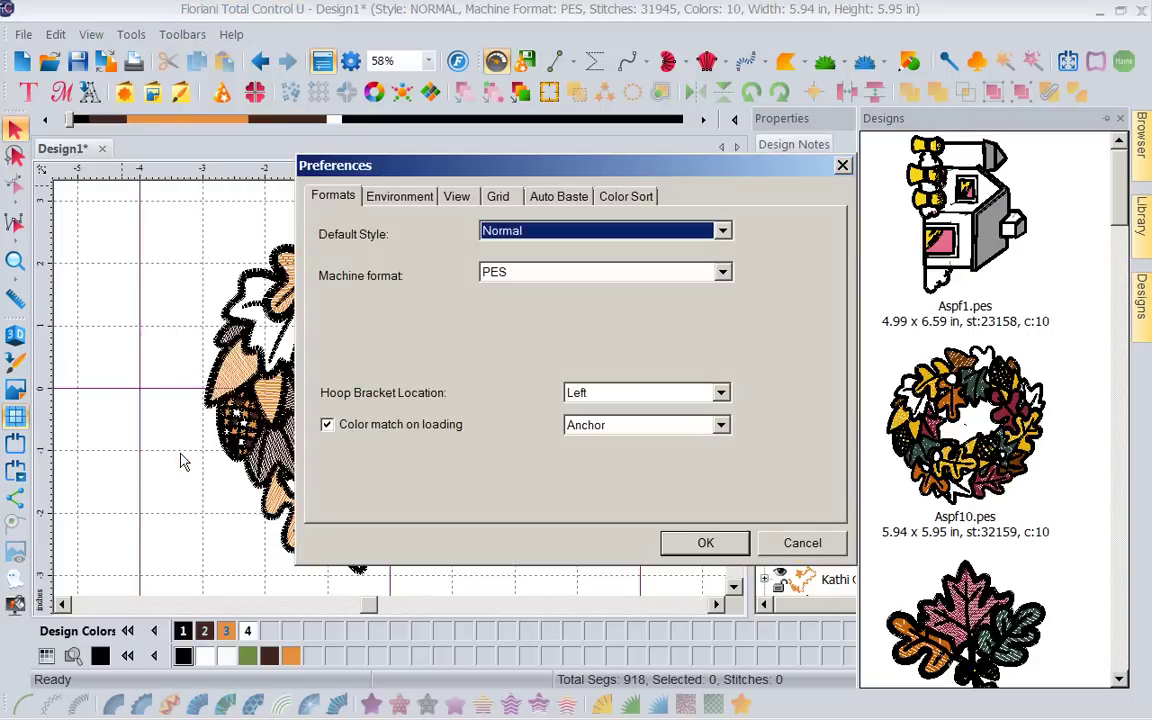
{"action": "left_click", "coordinate": [720, 425]}
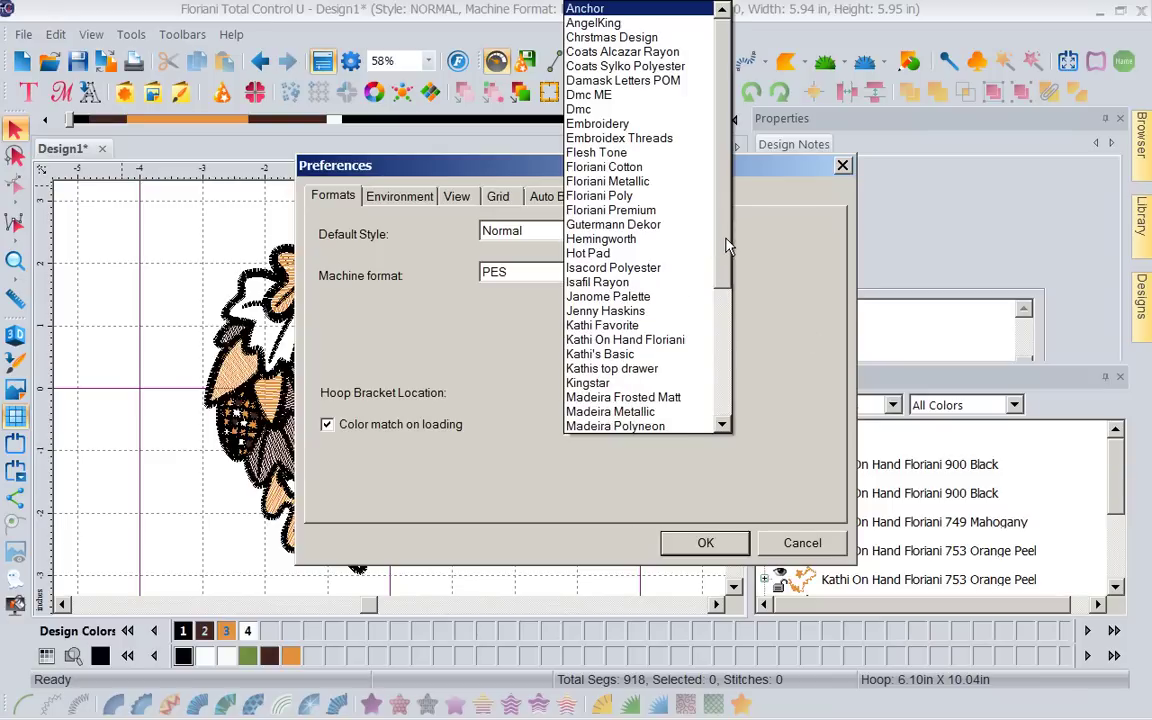
{"action": "left_click", "coordinate": [636, 197]}
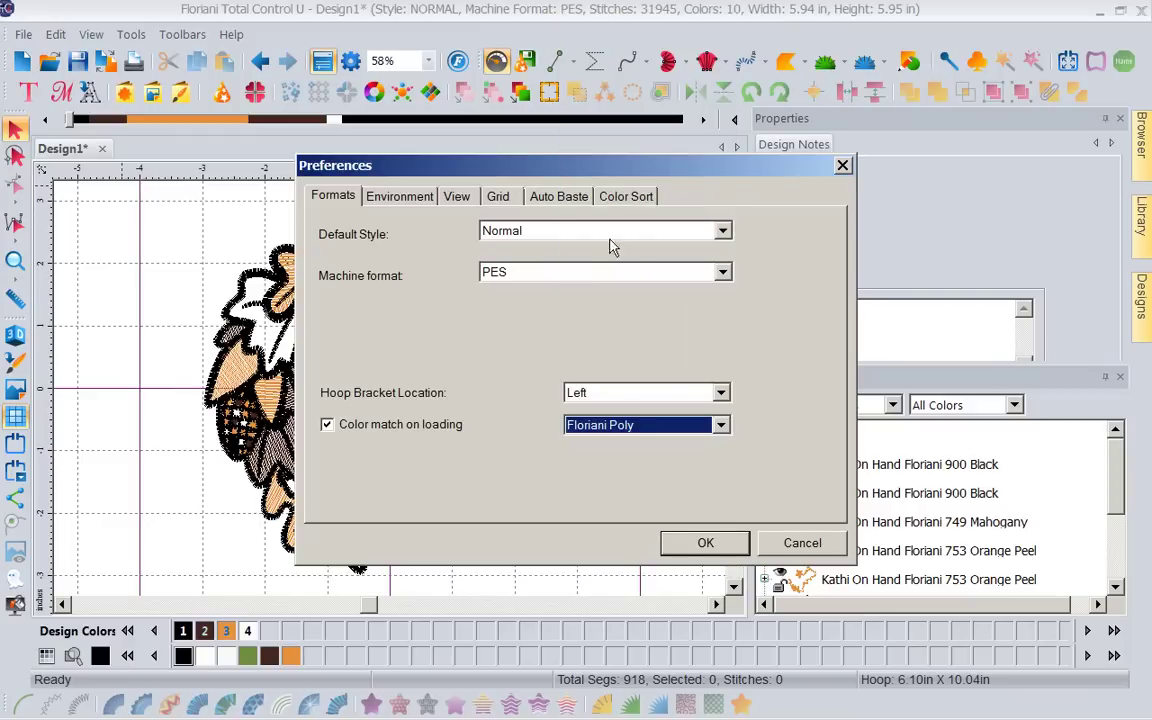
{"action": "left_click", "coordinate": [700, 545]}
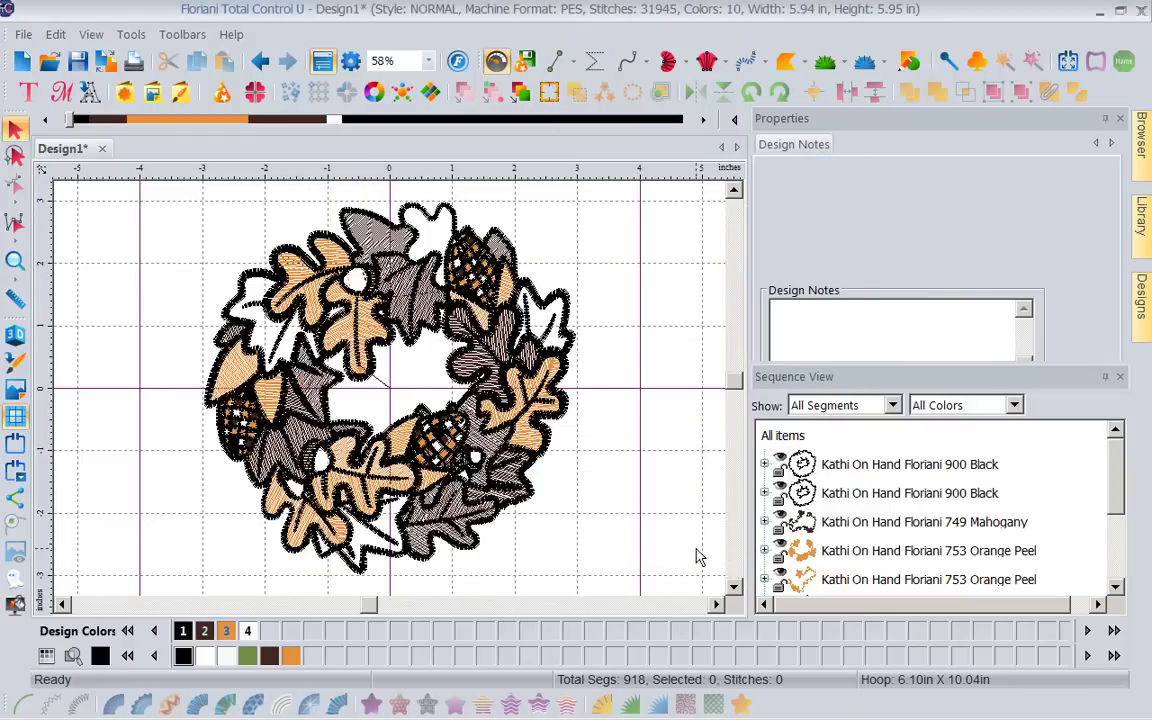
Step: Create a thread chart named 'Kathi Isacord' holding the Isacord Polyester Black thread
{"action": "left_click", "coordinate": [130, 37]}
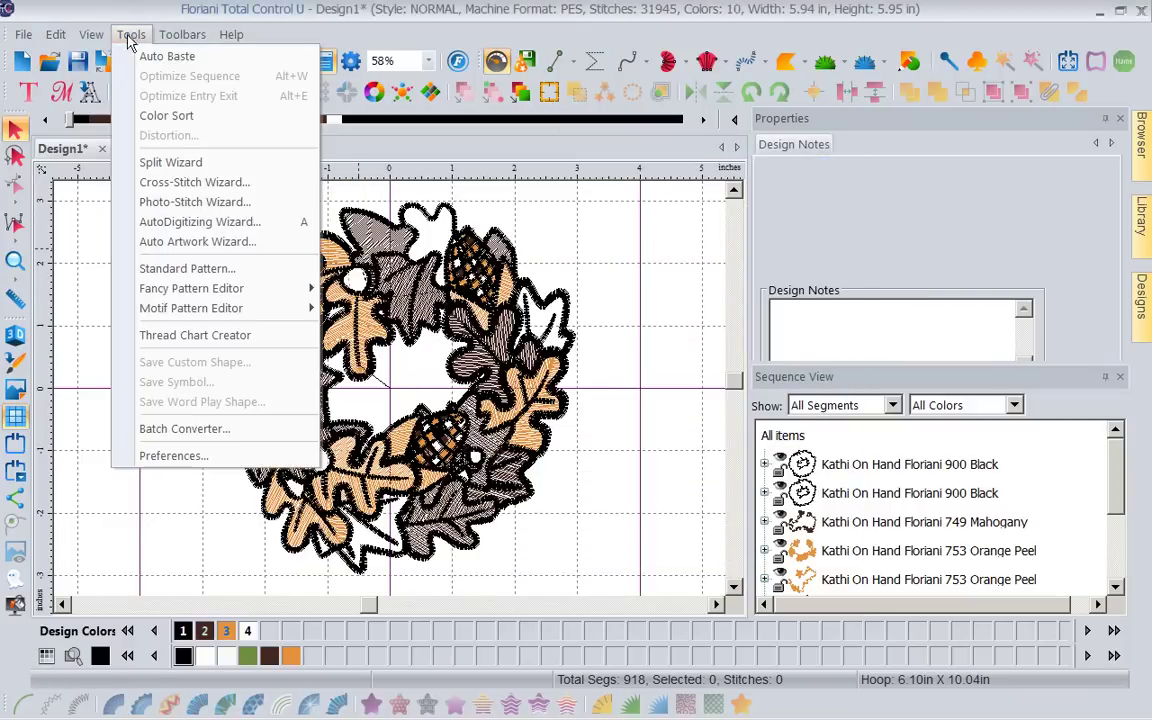
{"action": "left_click", "coordinate": [198, 340]}
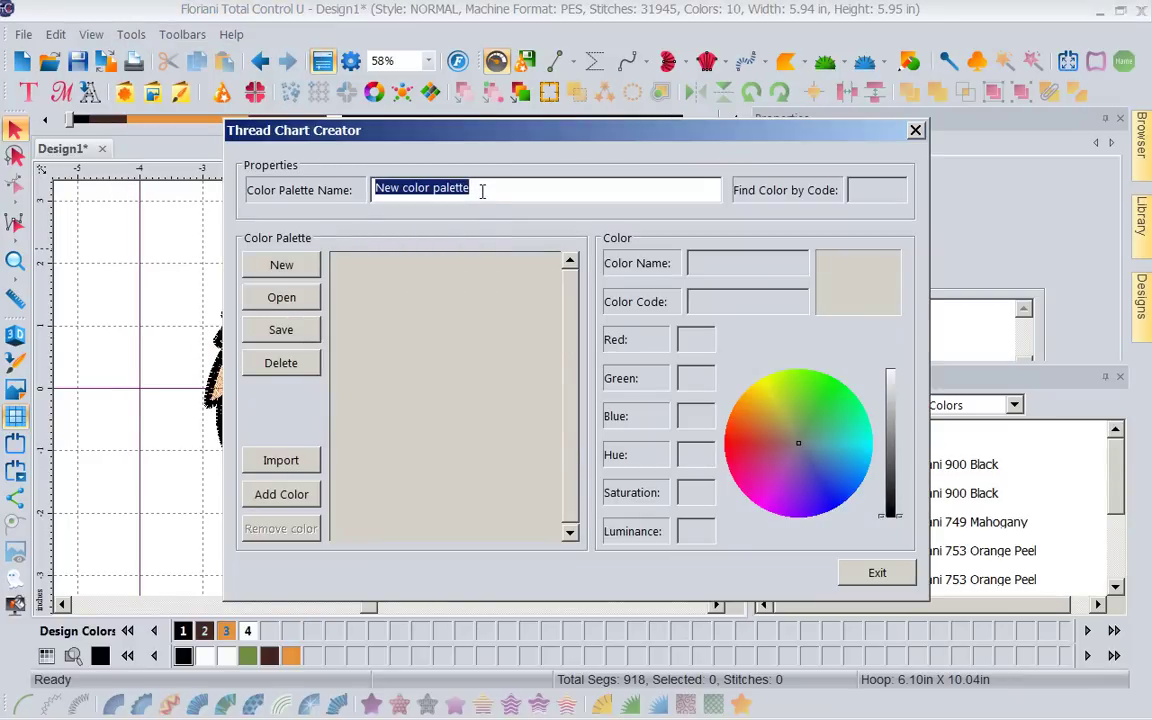
{"action": "type", "text": "Kath"}
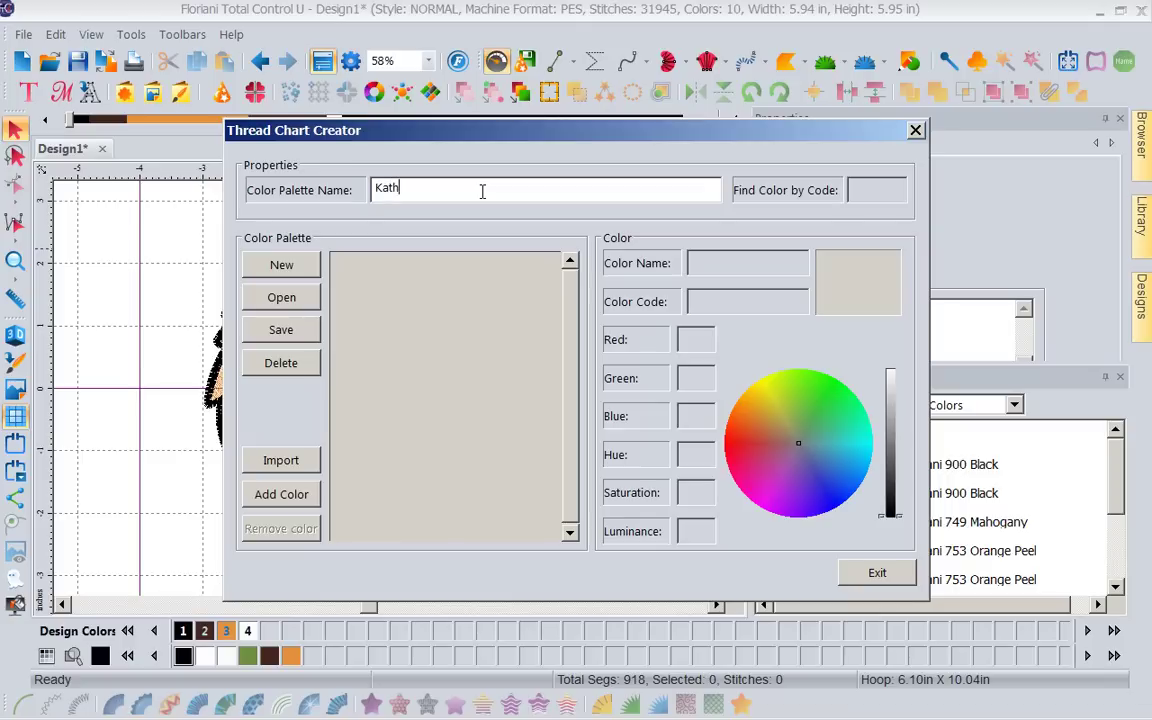
{"action": "type", "text": "i Isacord"}
{"action": "left_click", "coordinate": [283, 462]}
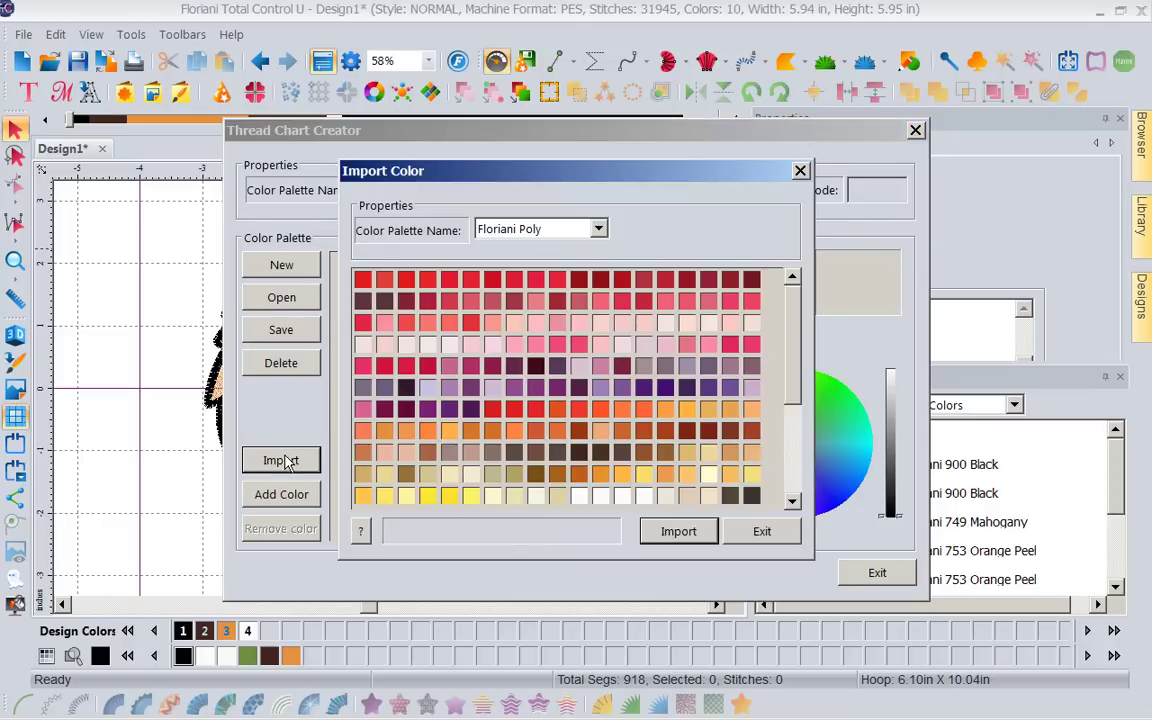
{"action": "left_click", "coordinate": [598, 230]}
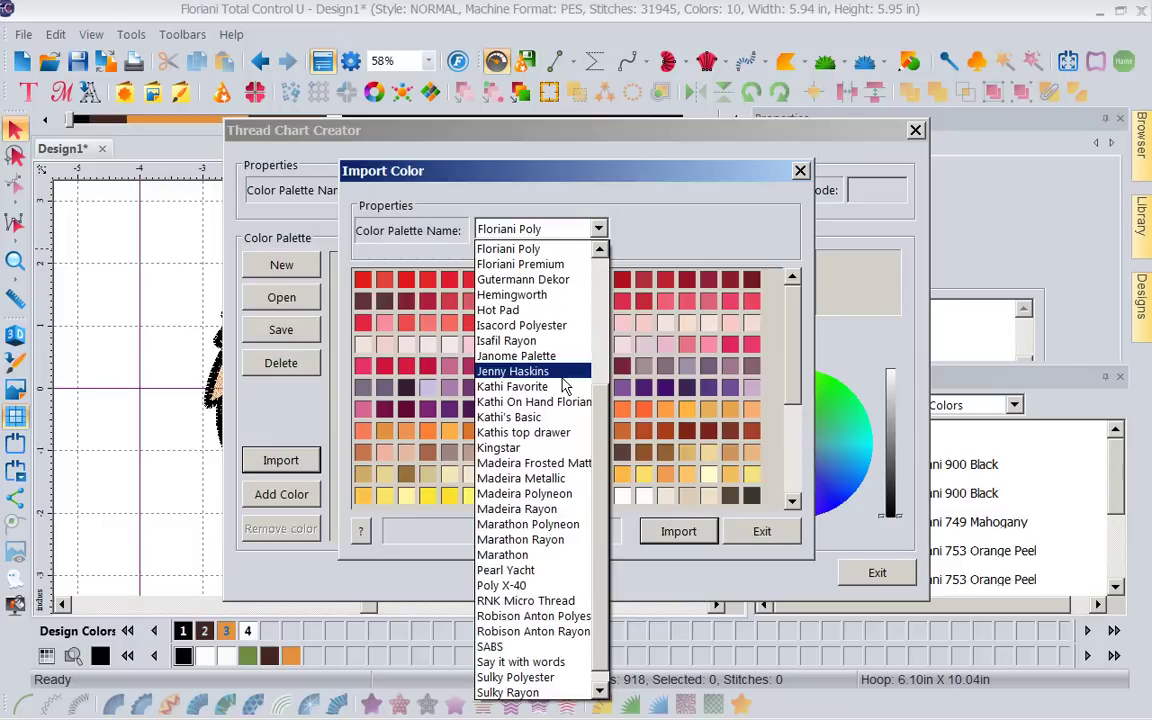
{"action": "left_click", "coordinate": [580, 325]}
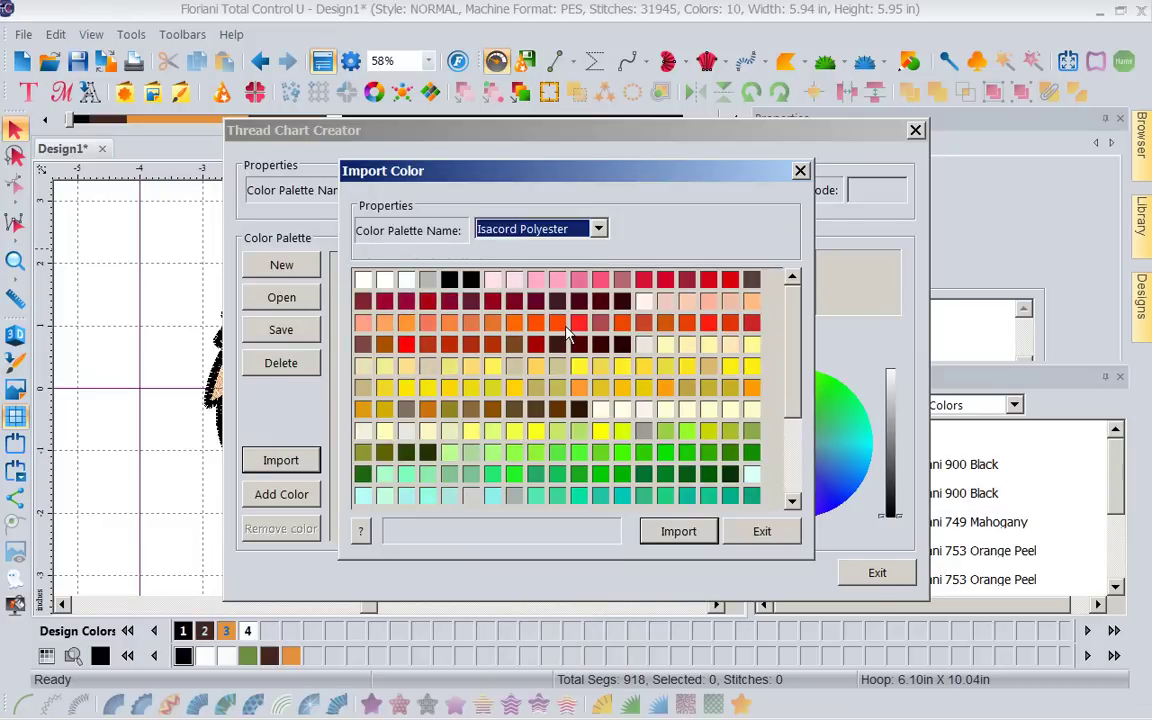
{"action": "left_click", "coordinate": [468, 284]}
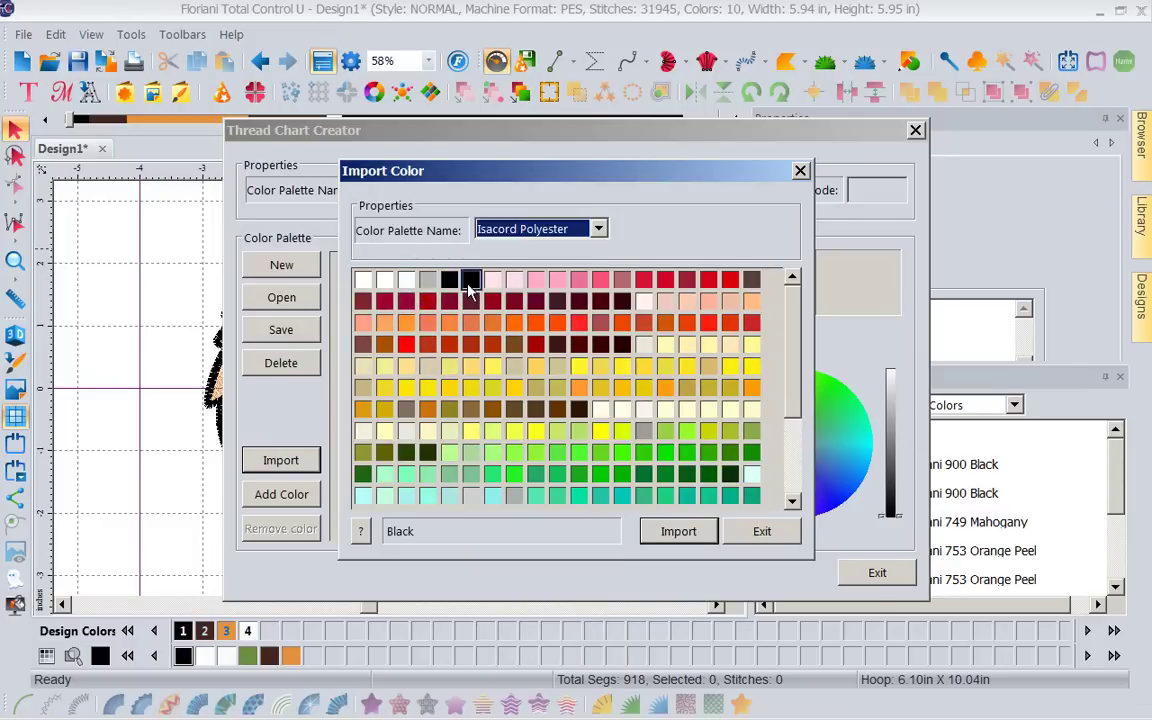
{"action": "left_click", "coordinate": [670, 533]}
{"action": "left_click", "coordinate": [754, 533]}
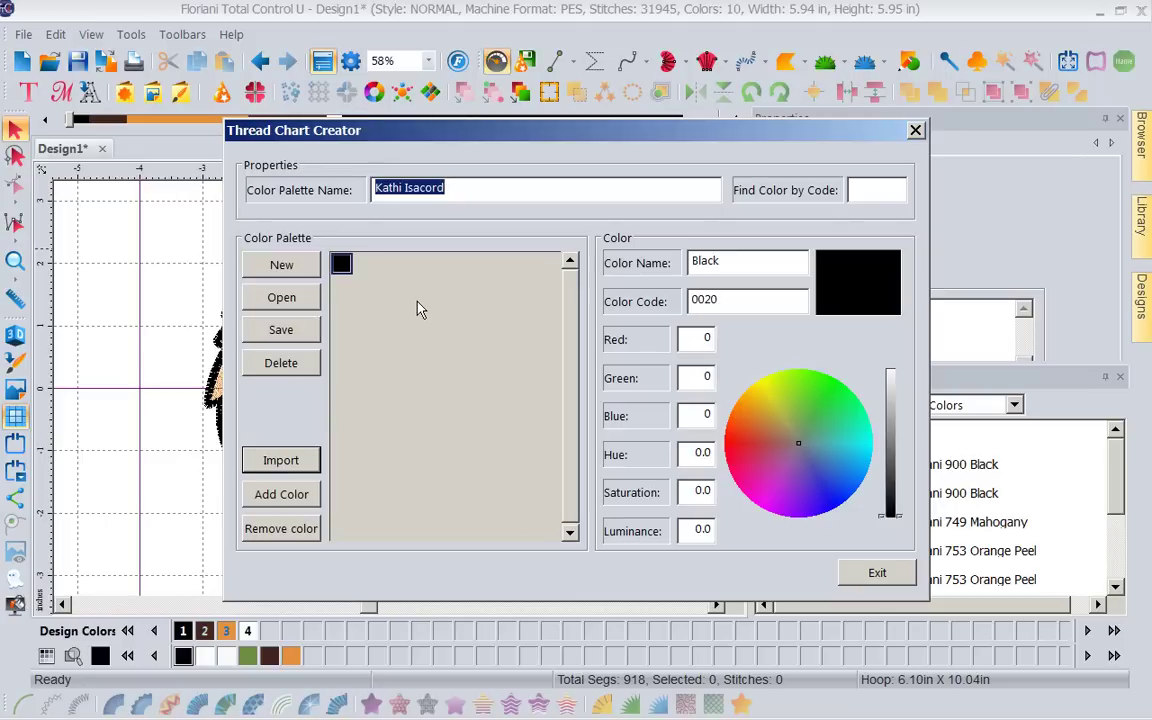
Step: Import the dark purple Madeira Polyneon thread 1632 into the Kathi Isacord chart
{"action": "left_click", "coordinate": [281, 460]}
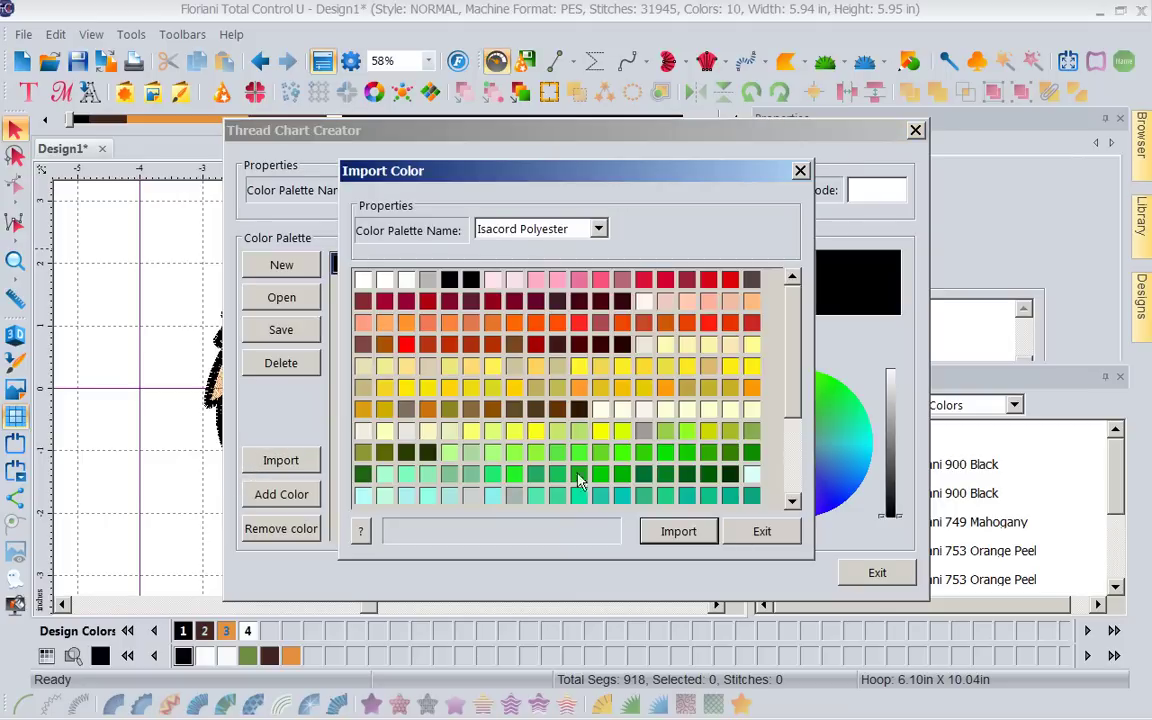
{"action": "left_click", "coordinate": [599, 230]}
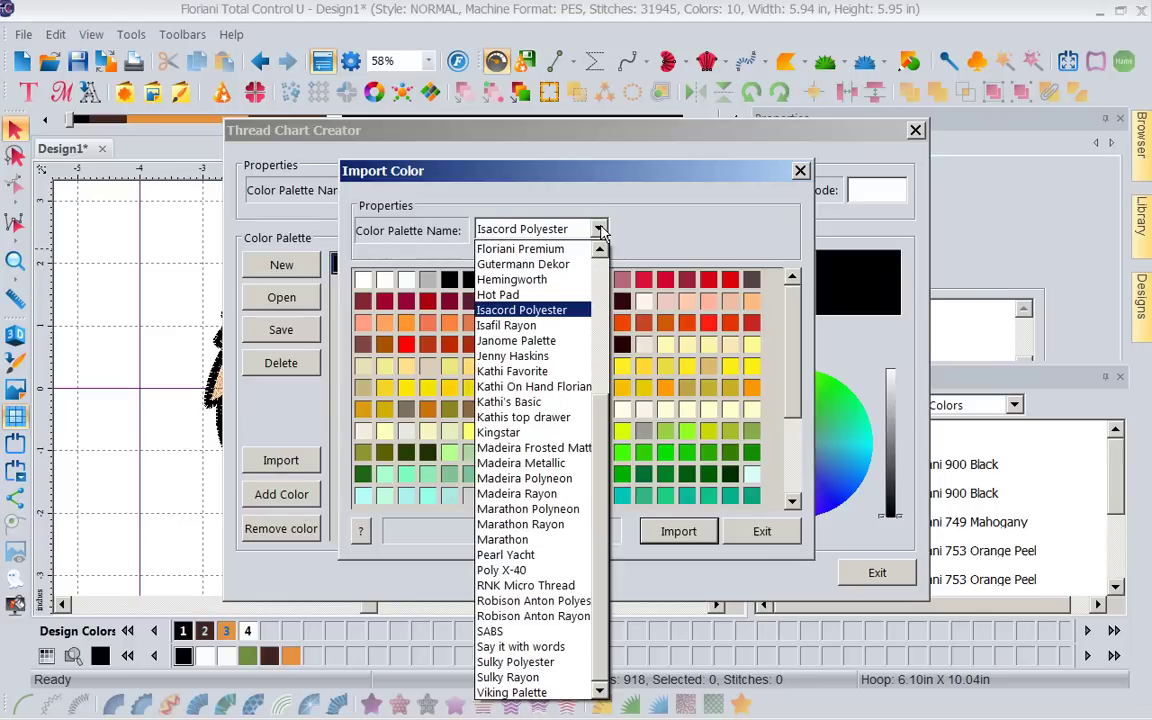
{"action": "left_click", "coordinate": [532, 480]}
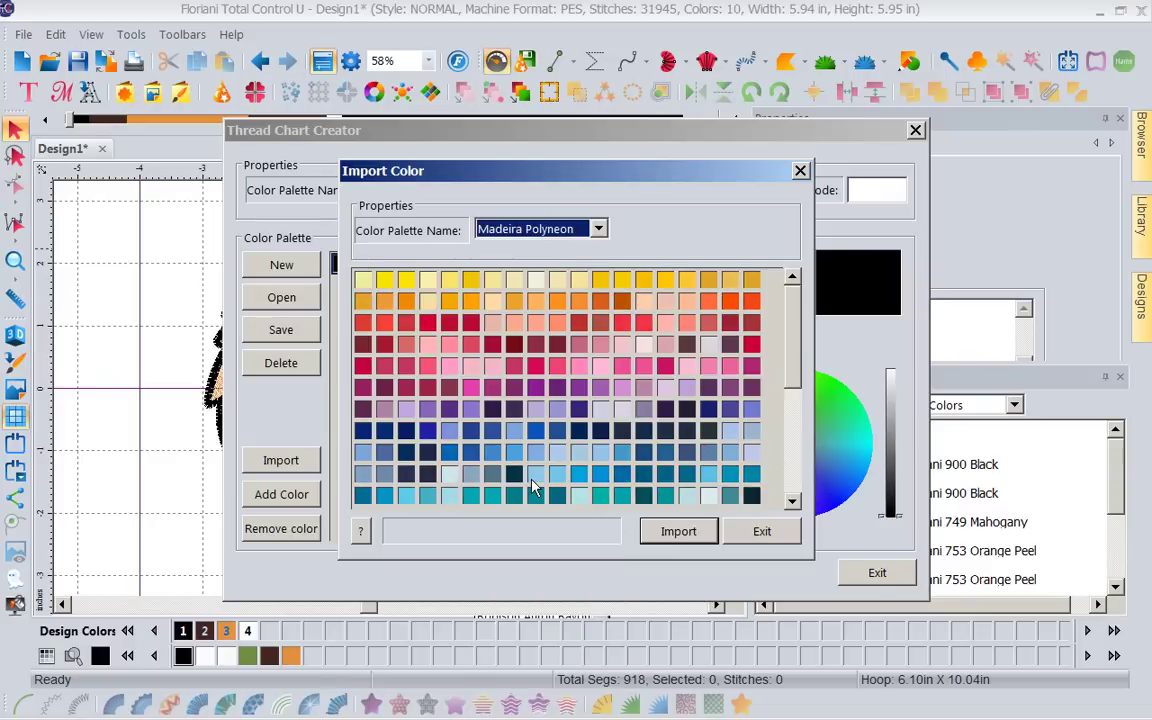
{"action": "left_click", "coordinate": [620, 304]}
{"action": "left_click", "coordinate": [621, 370]}
{"action": "left_click", "coordinate": [665, 408]}
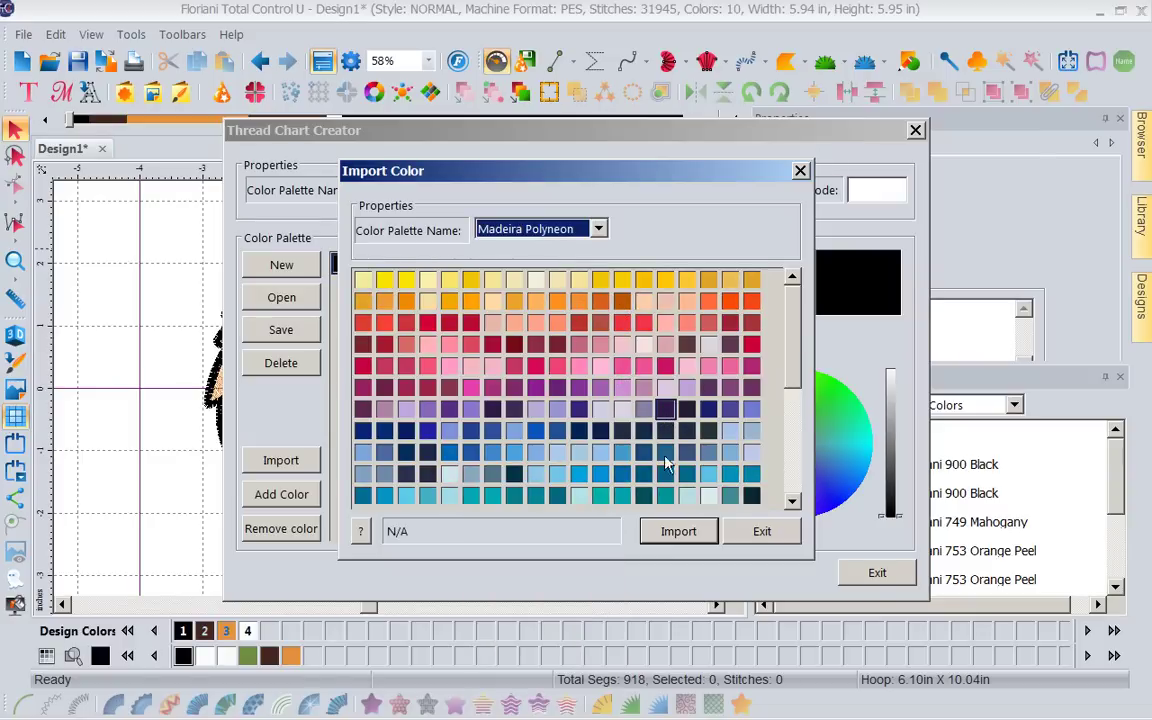
{"action": "left_click", "coordinate": [676, 535]}
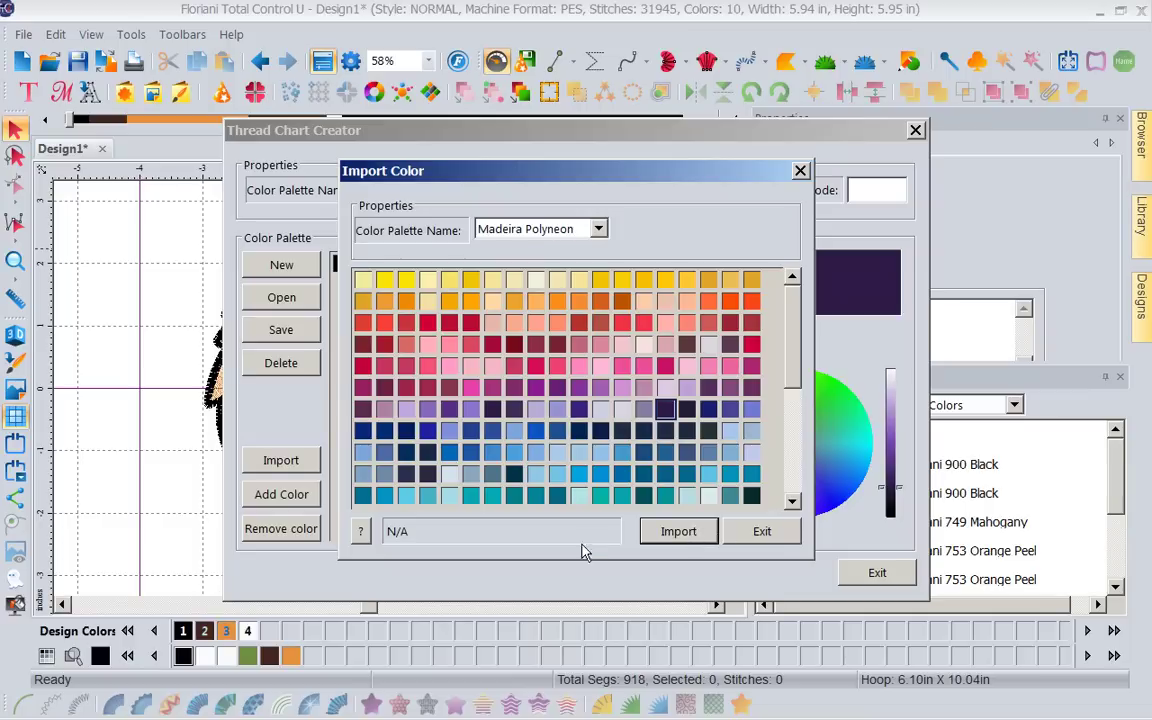
{"action": "left_click", "coordinate": [365, 367]}
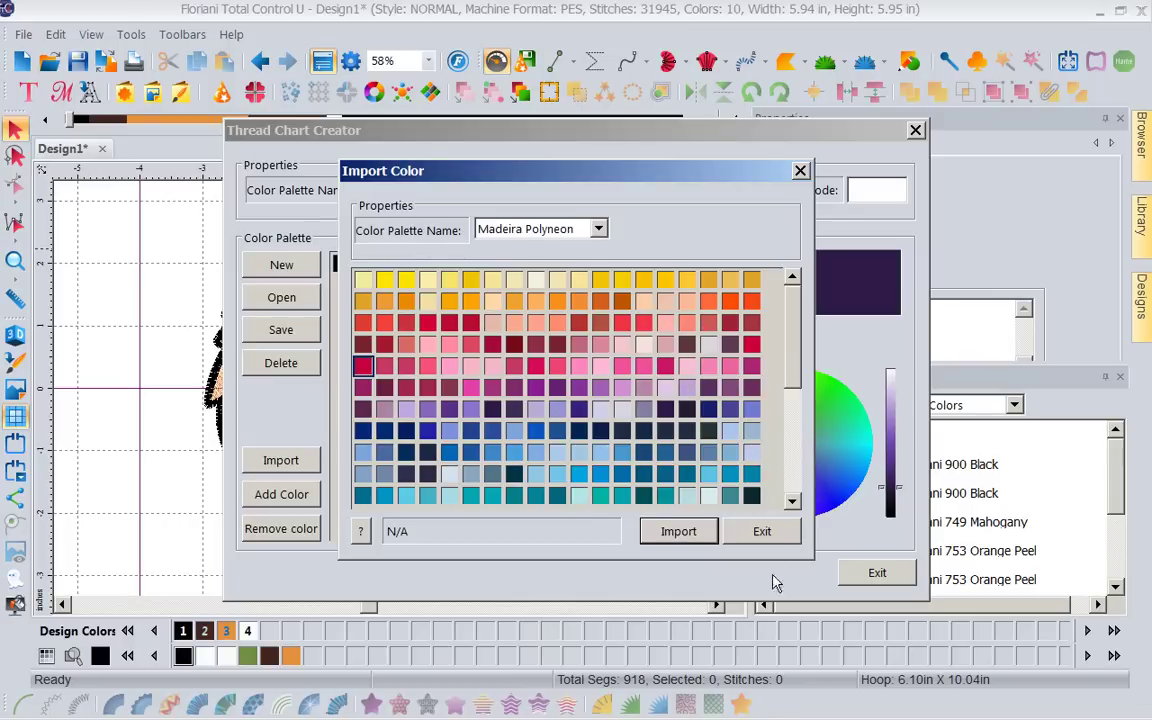
{"action": "left_click", "coordinate": [768, 533]}
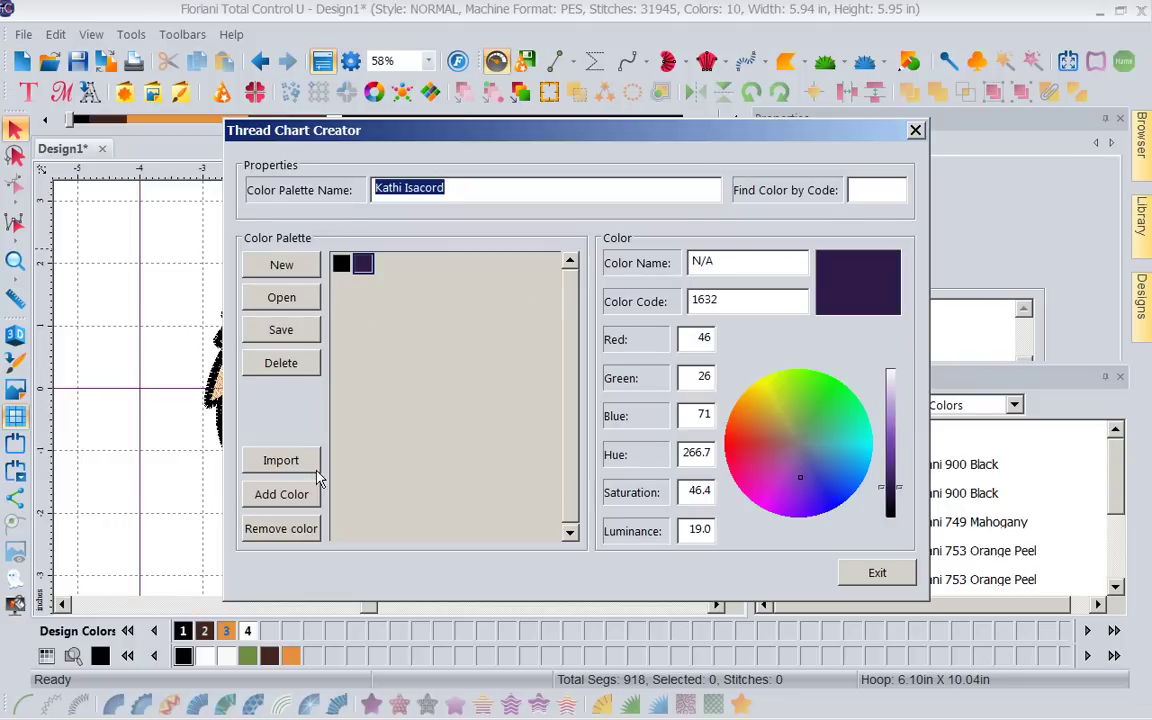
Step: Import Janome Palette's Olive Drab, Beige Gray and White threads into the Kathi Isacord chart
{"action": "left_click", "coordinate": [281, 460]}
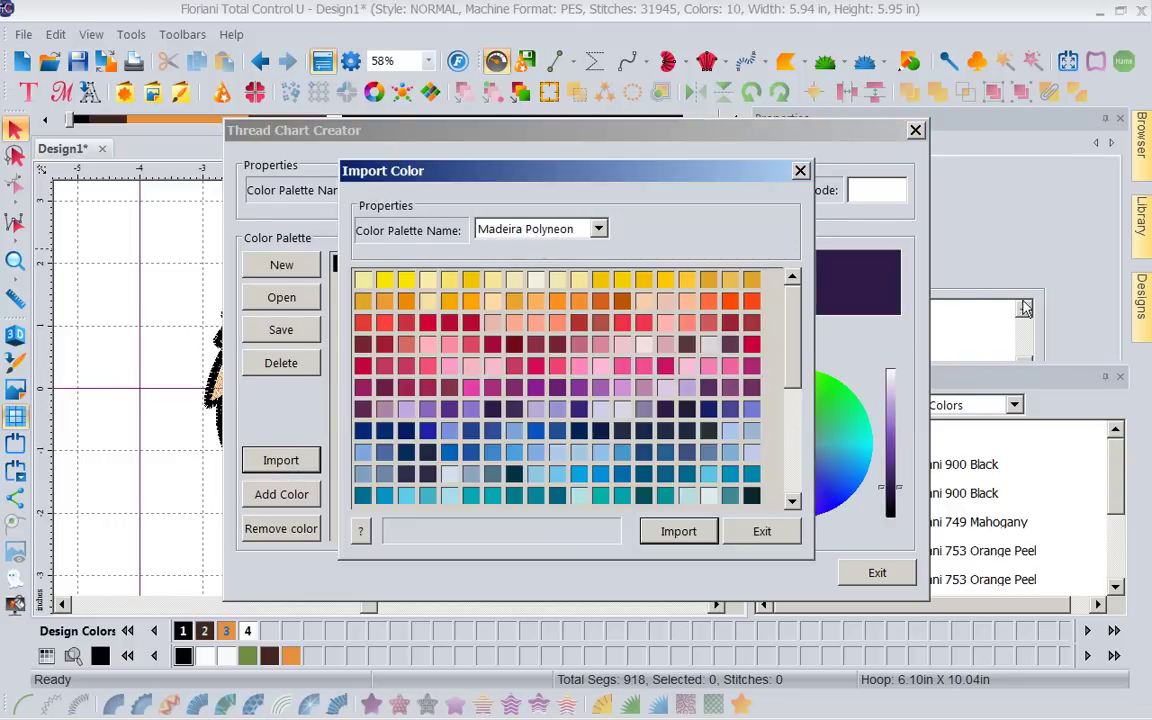
{"action": "left_click", "coordinate": [598, 230]}
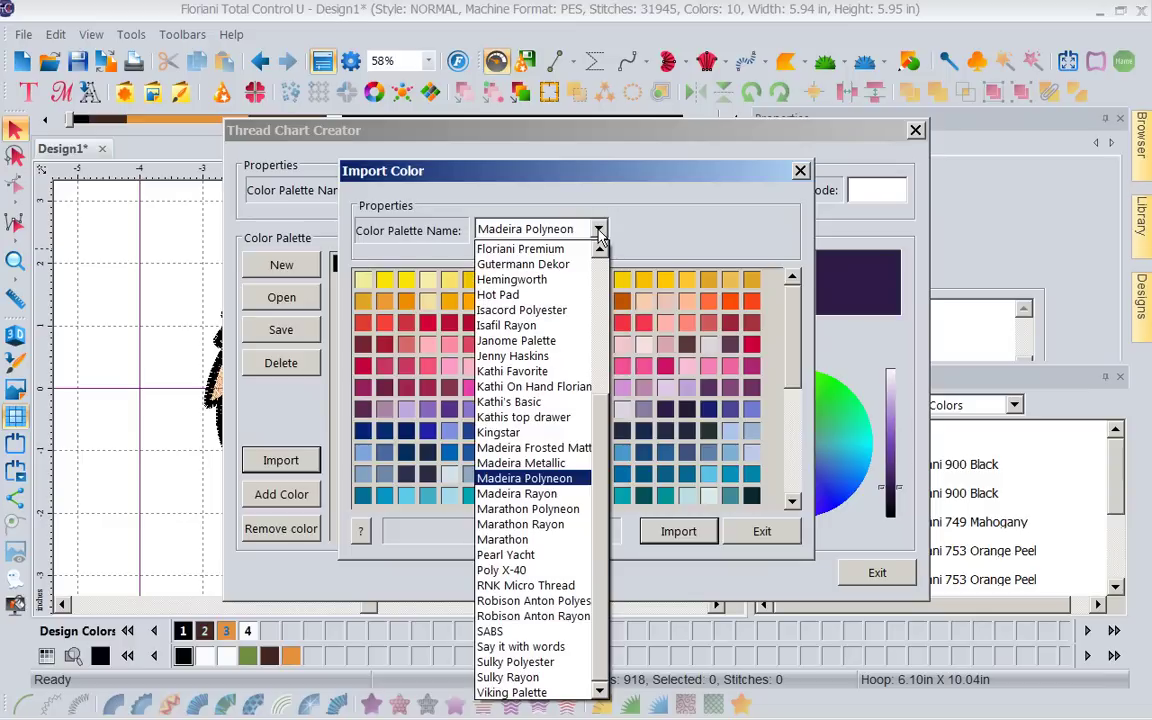
{"action": "left_click", "coordinate": [557, 342]}
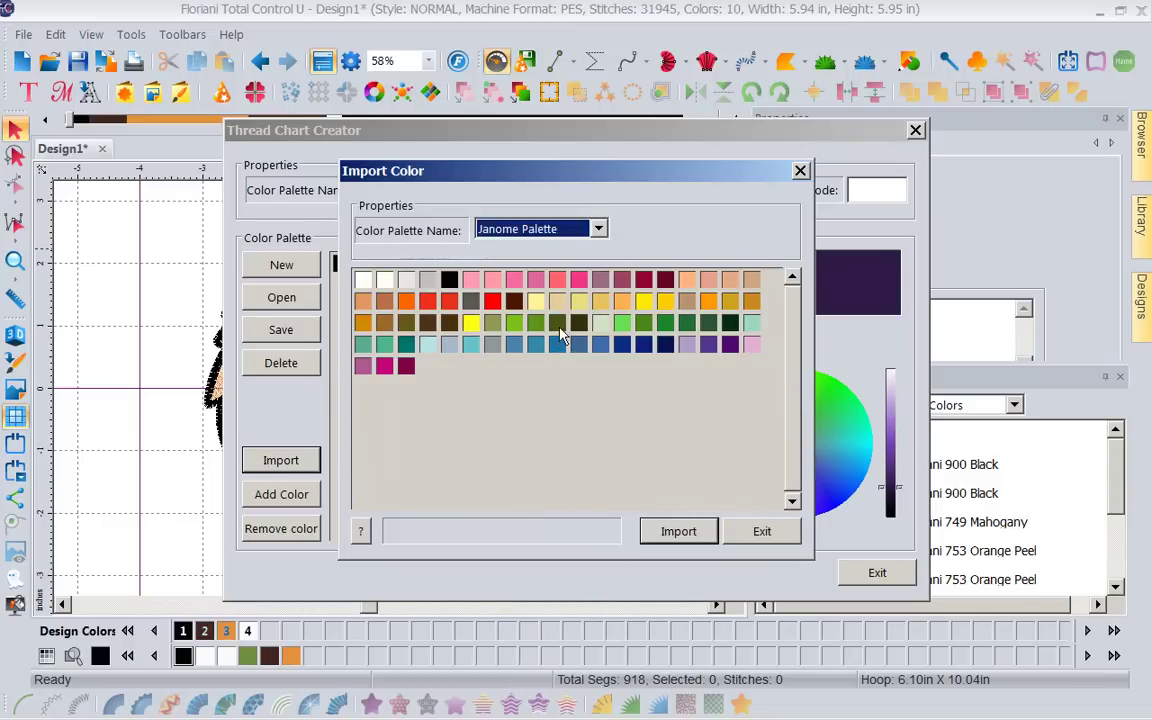
{"action": "left_click", "coordinate": [560, 329]}
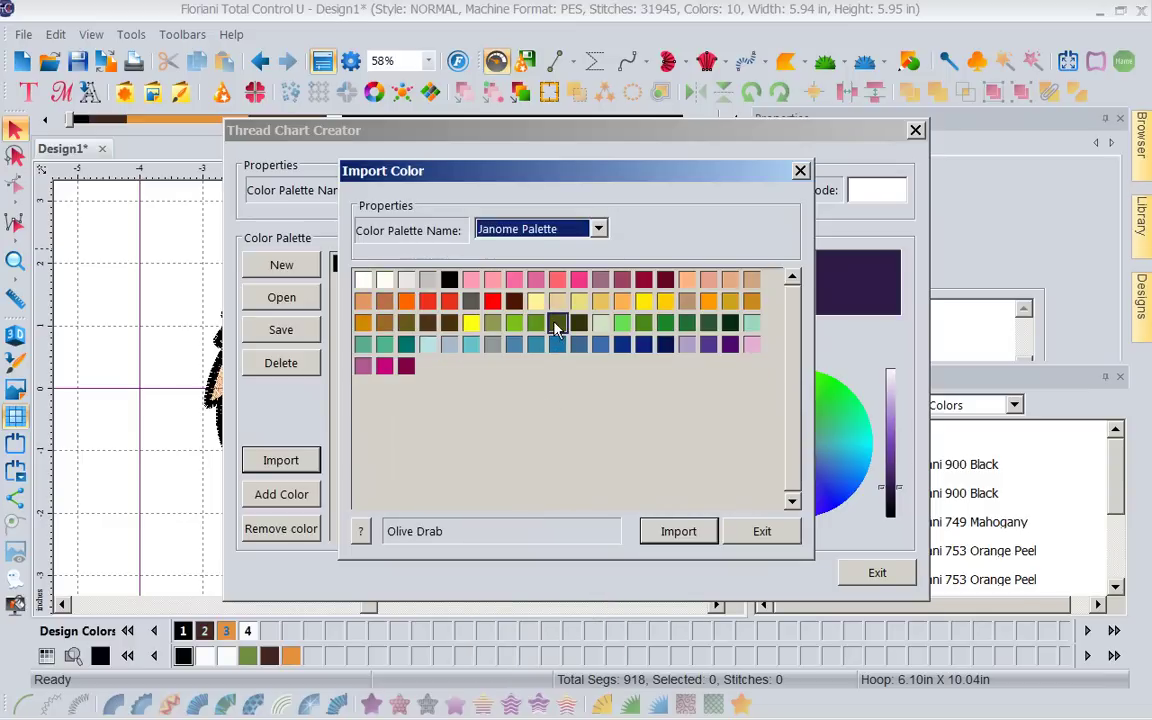
{"action": "left_click", "coordinate": [673, 536]}
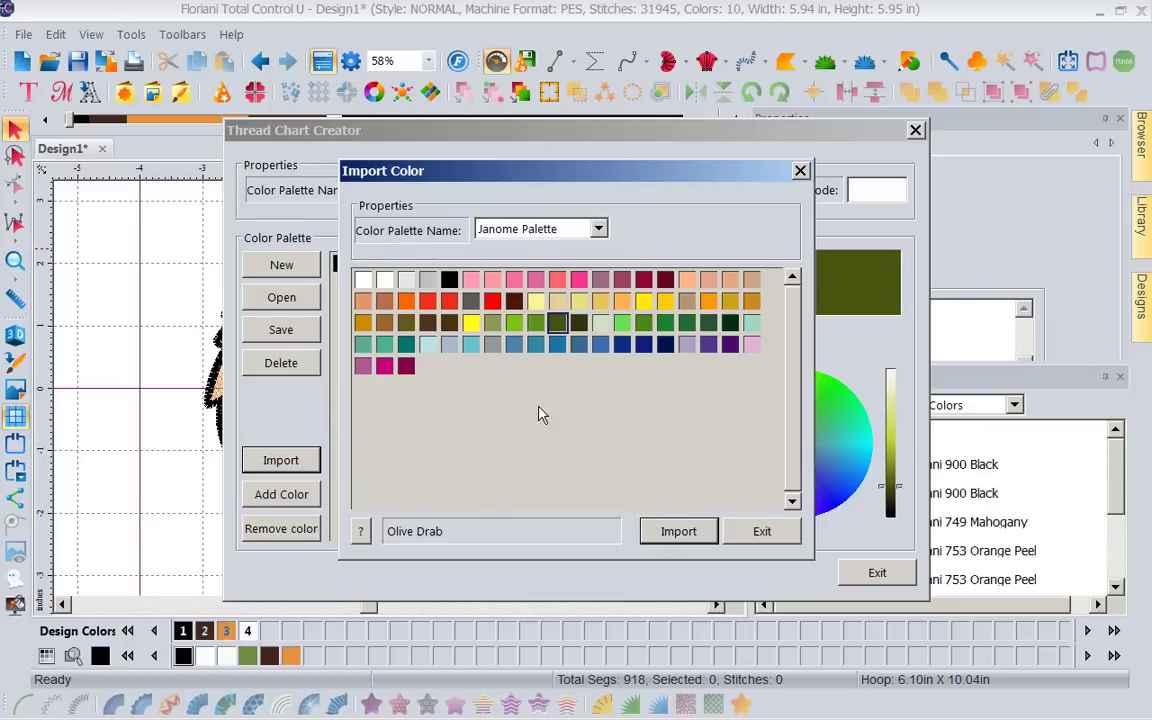
{"action": "left_click", "coordinate": [362, 300]}
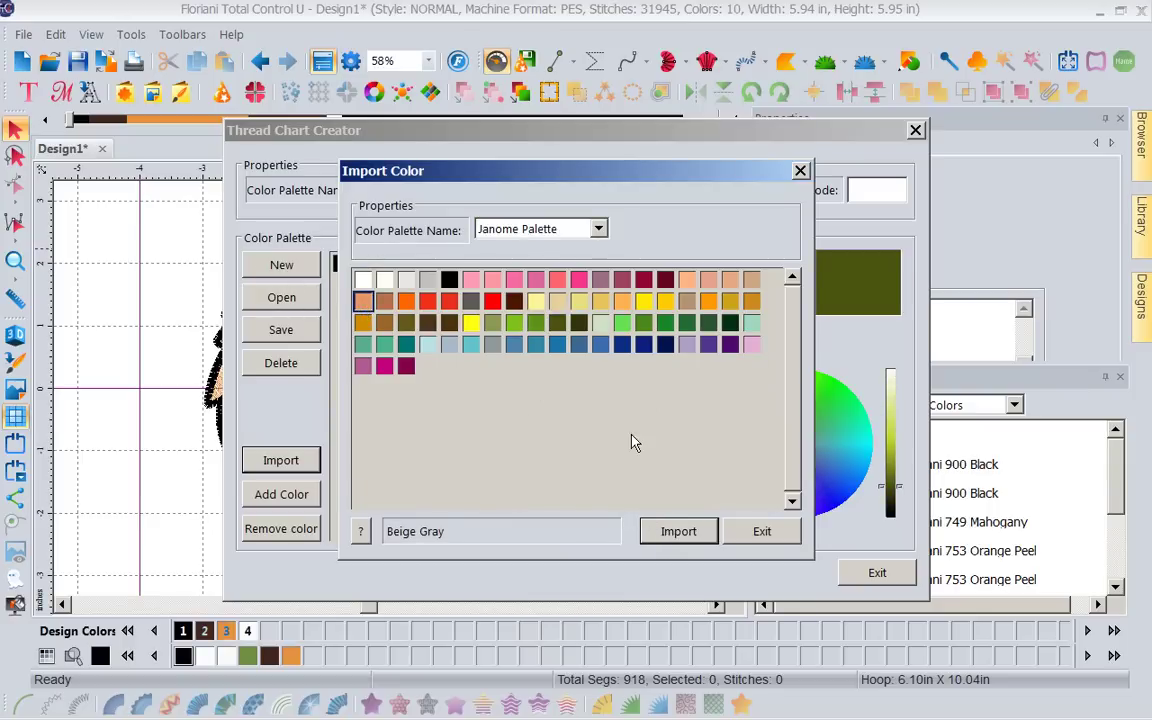
{"action": "left_click", "coordinate": [677, 536]}
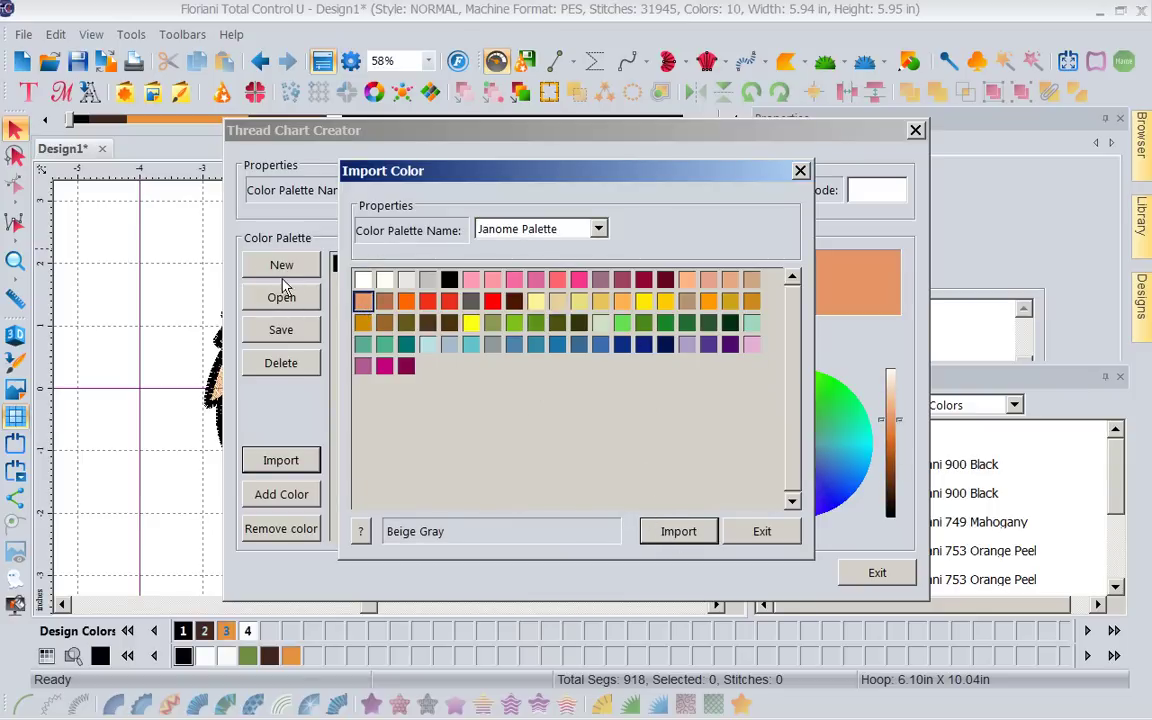
{"action": "left_click", "coordinate": [362, 279]}
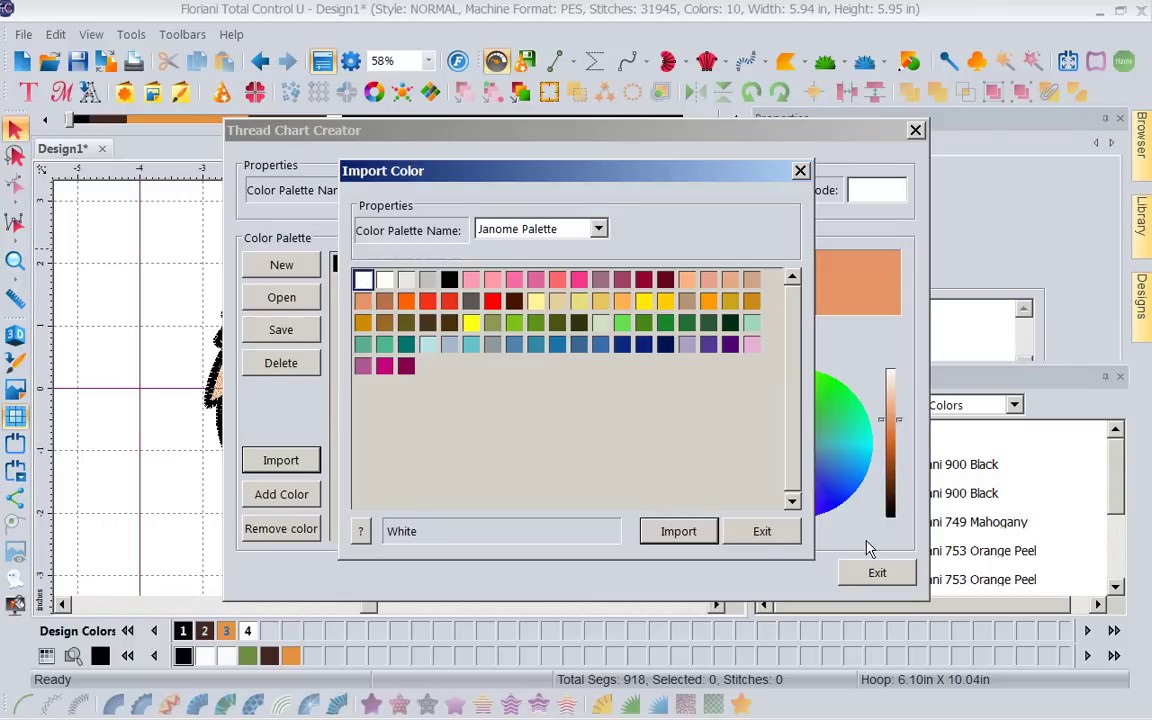
{"action": "left_click", "coordinate": [697, 537]}
{"action": "left_click", "coordinate": [763, 533]}
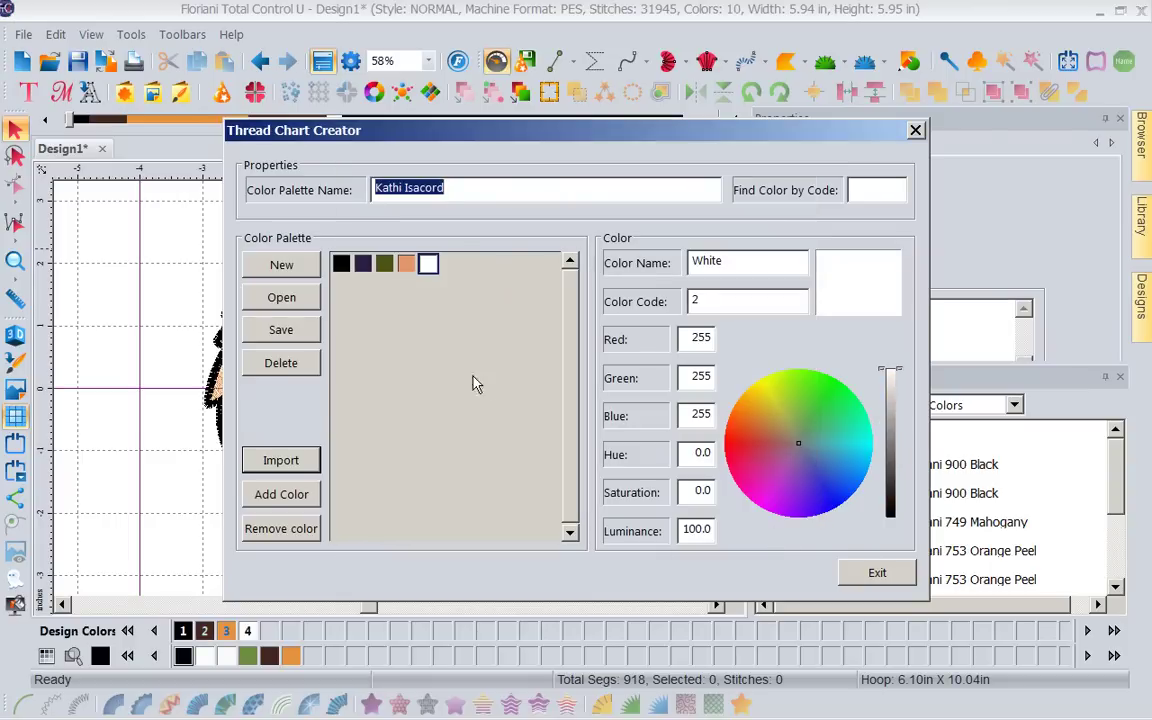
Step: Change the chart name from 'Kathi Isacord' to 'Kathi Eclectic' and save it as Kathi Eclectic.thr
{"action": "left_click", "coordinate": [450, 187]}
{"action": "key", "text": "BackSpace"}
{"action": "key", "text": "BackSpace"}
{"action": "key", "text": "BackSpace"}
{"action": "key", "text": "BackSpace"}
{"action": "key", "text": "BackSpace"}
{"action": "key", "text": "BackSpace"}
{"action": "key", "text": "BackSpace"}
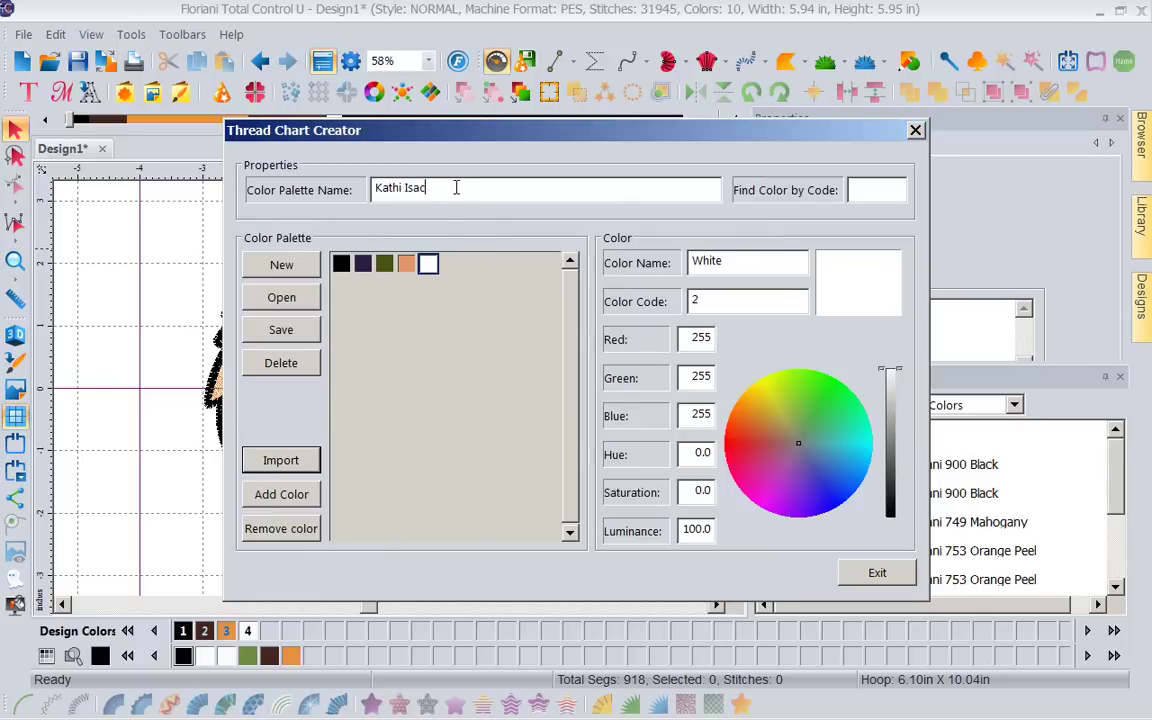
{"action": "type", "text": "Eclectic"}
{"action": "left_click", "coordinate": [280, 328]}
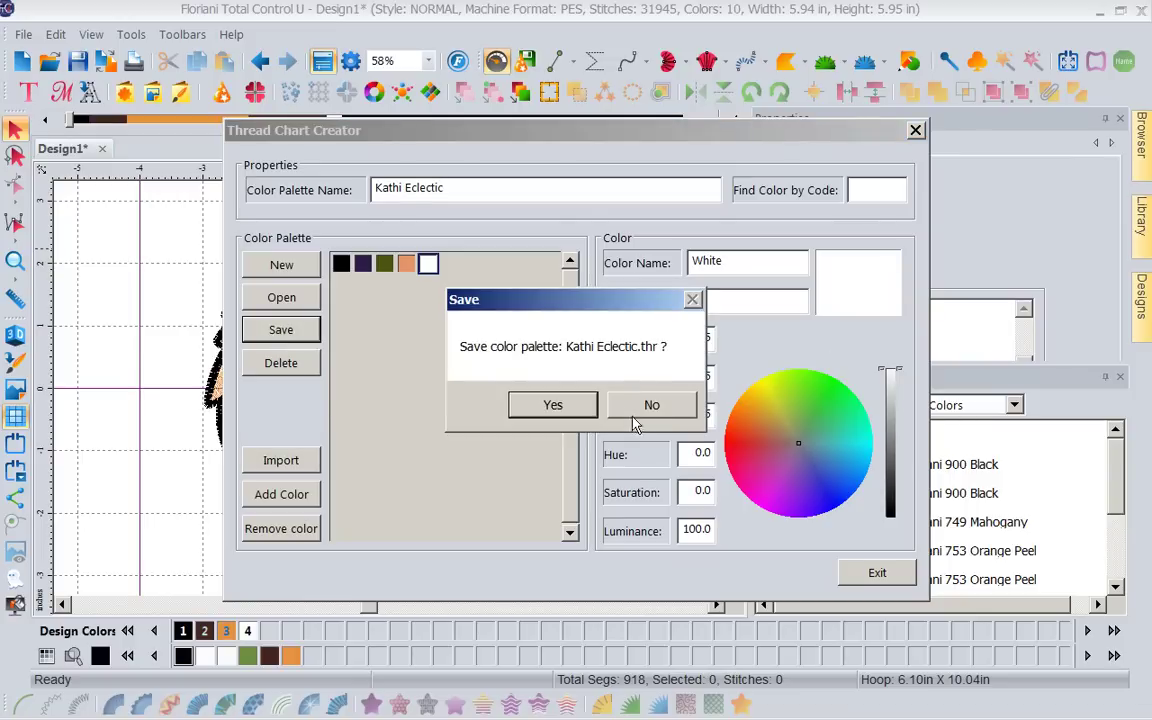
{"action": "left_click", "coordinate": [578, 404]}
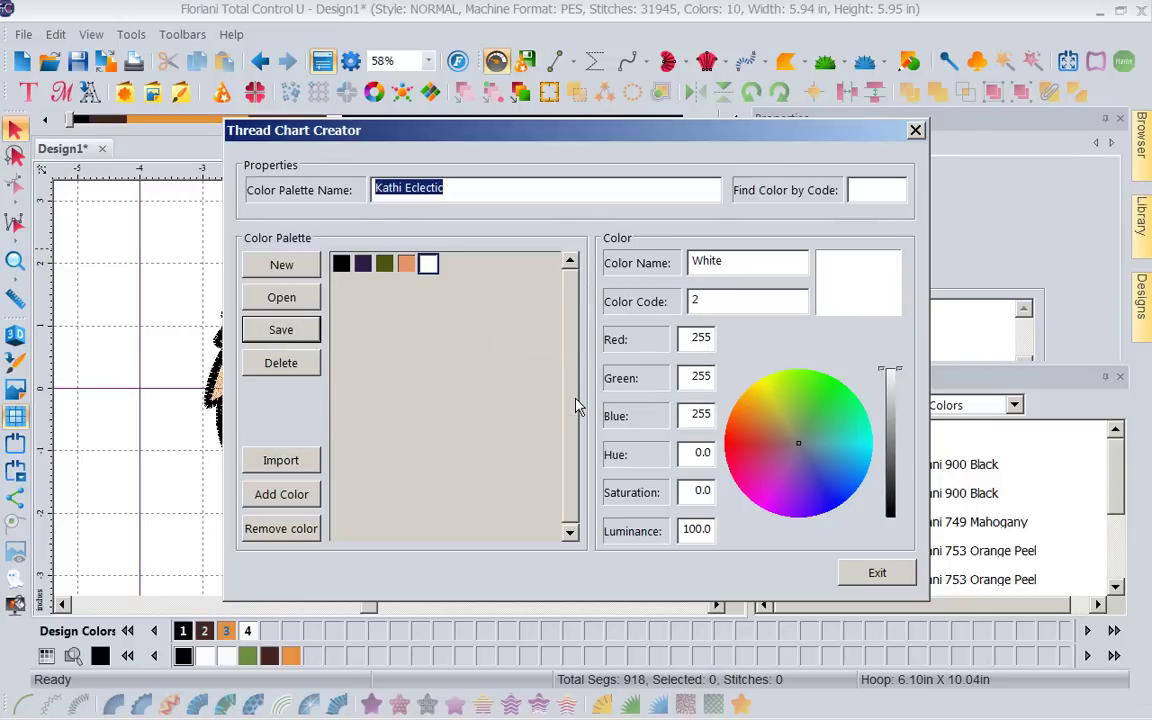
Step: Exit Thread Chart Creator and choose Kathi Eclectic as the Design Colors thread chart
{"action": "left_click", "coordinate": [877, 572]}
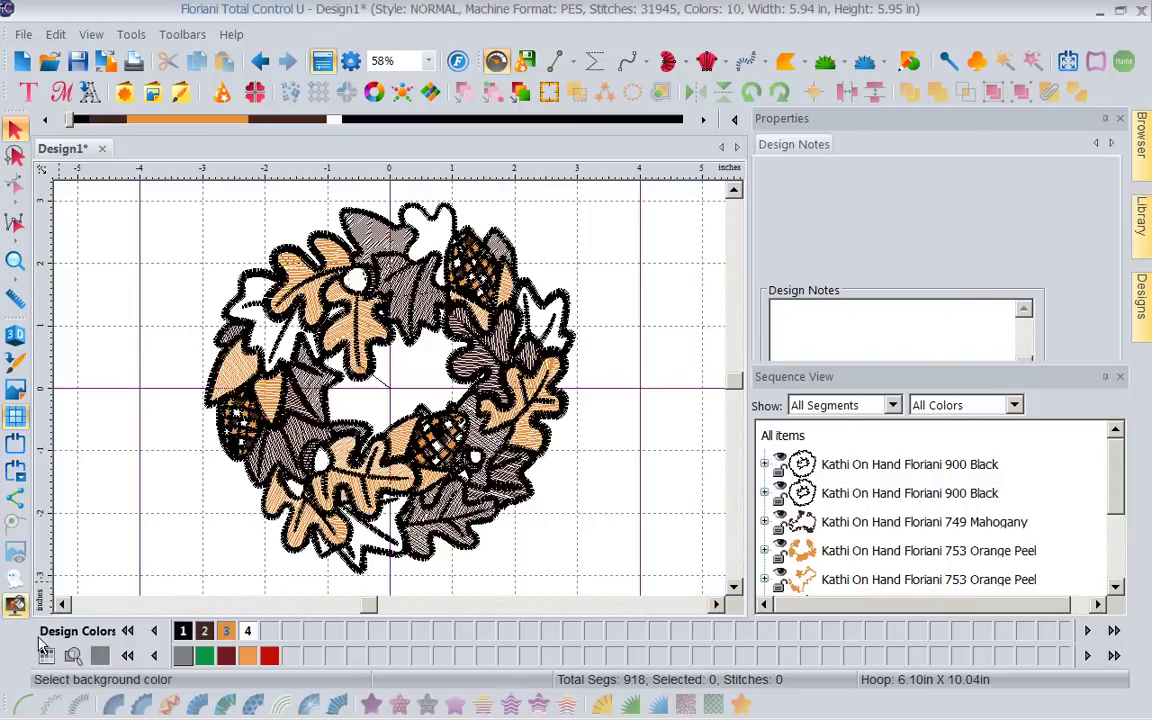
{"action": "left_click", "coordinate": [46, 655]}
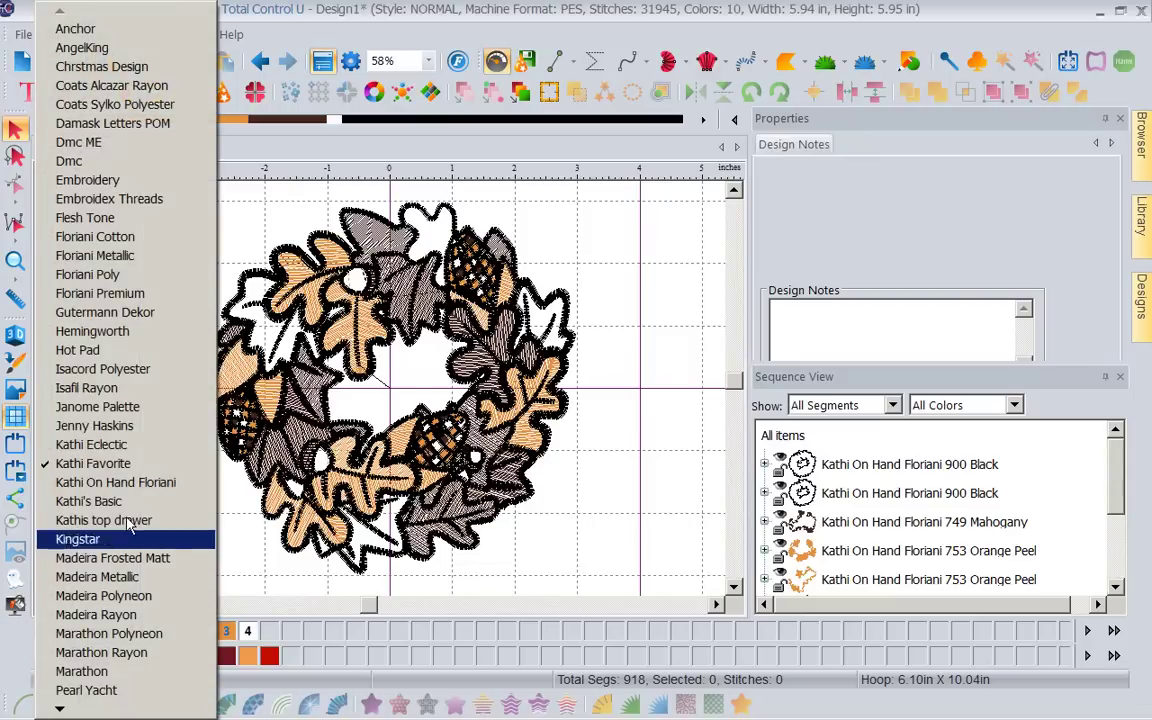
{"action": "left_click", "coordinate": [140, 446]}
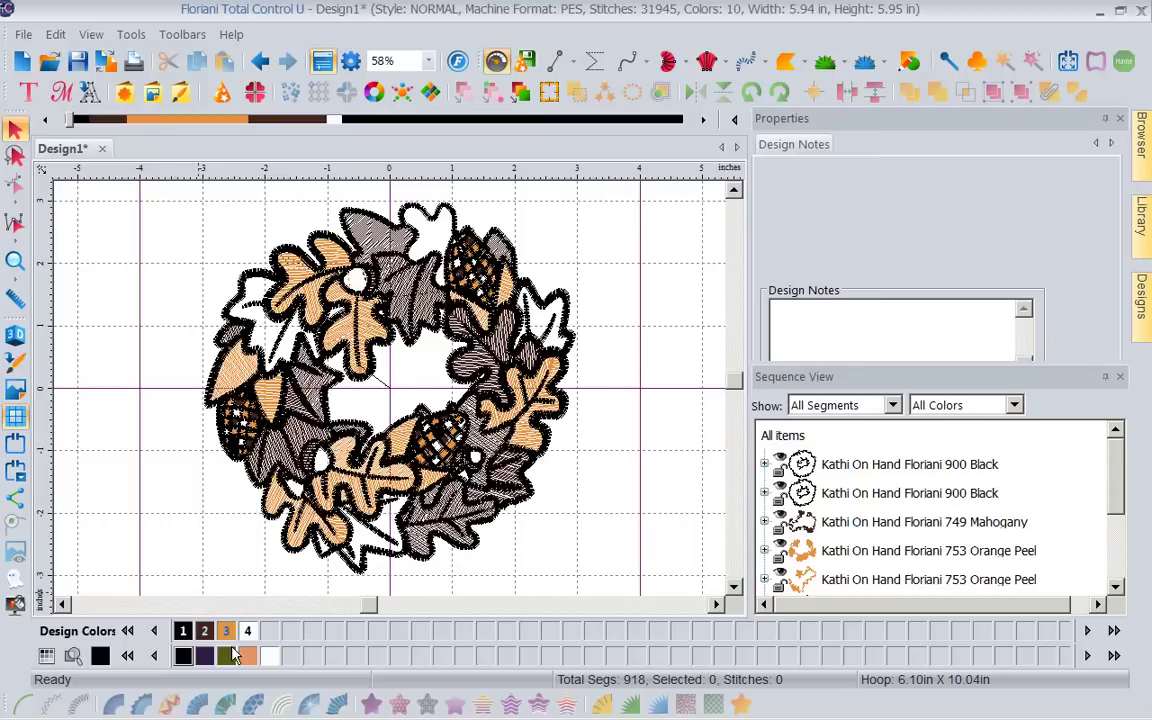